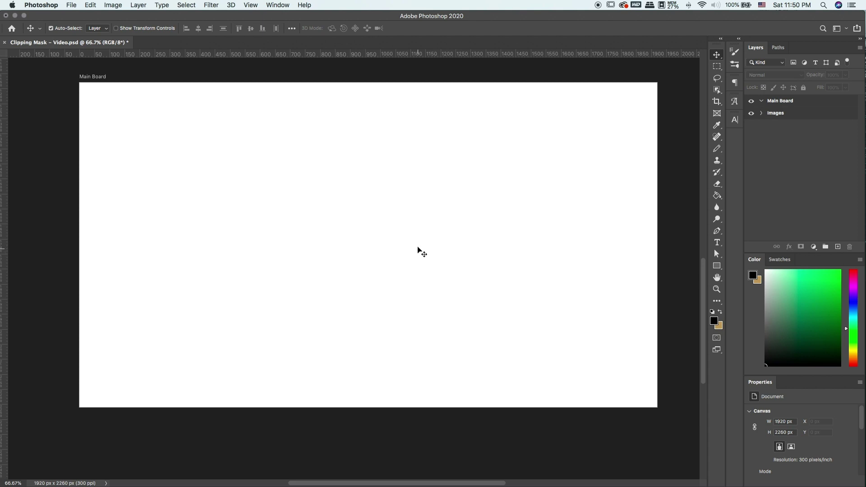
Draw a large 1206 × 1206 px square on the Main Board with red fill and no stroke.
key(u)
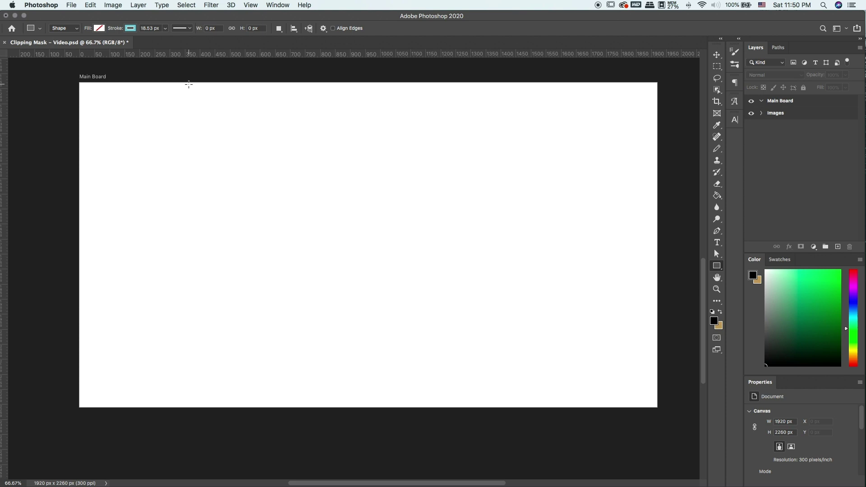
mouse_move(189, 84)
mouse_down()
mouse_move(359, 234)
mouse_move(556, 446)
mouse_up()
click(770, 438)
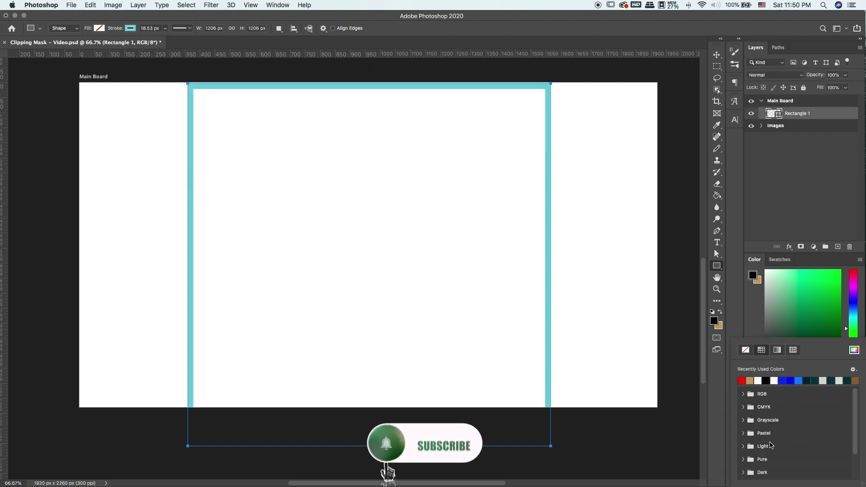
click(745, 350)
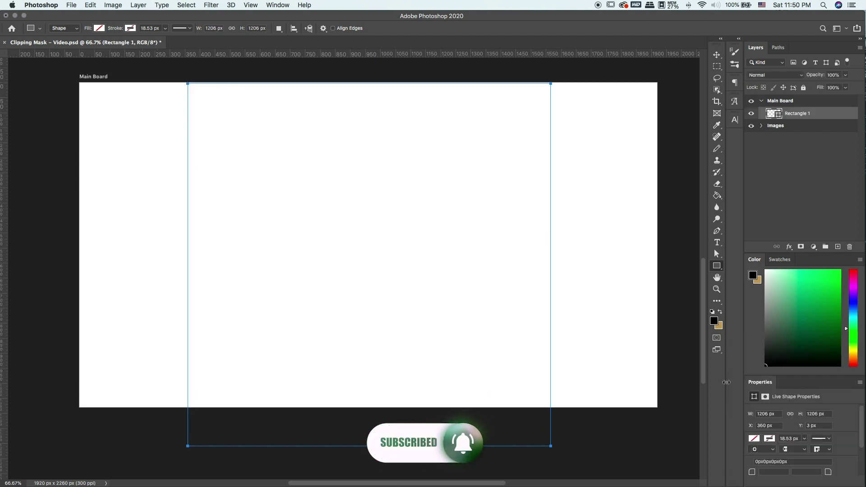
click(742, 381)
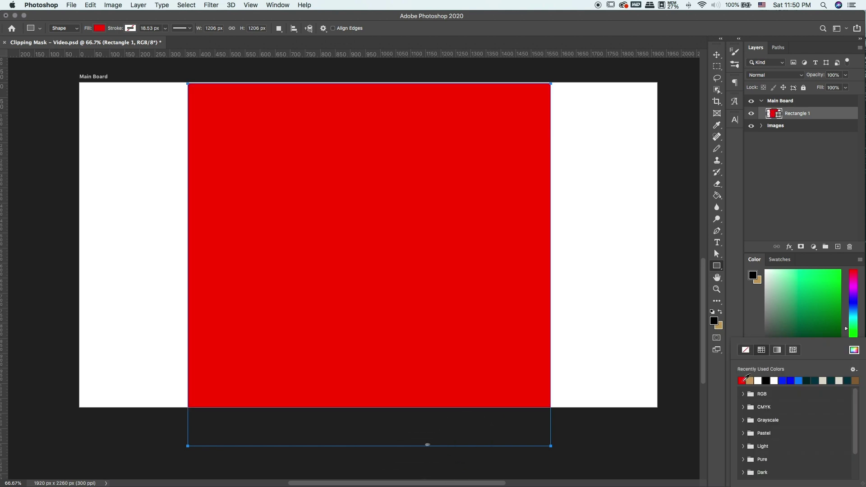
click(783, 140)
click(787, 114)
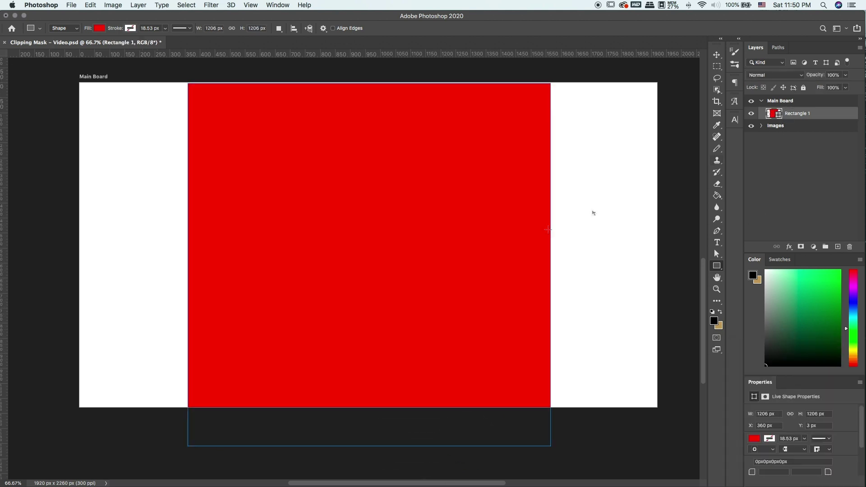
Rotate the red square 45° into a diamond and lower it toward the board's bottom edge.
key(super+t)
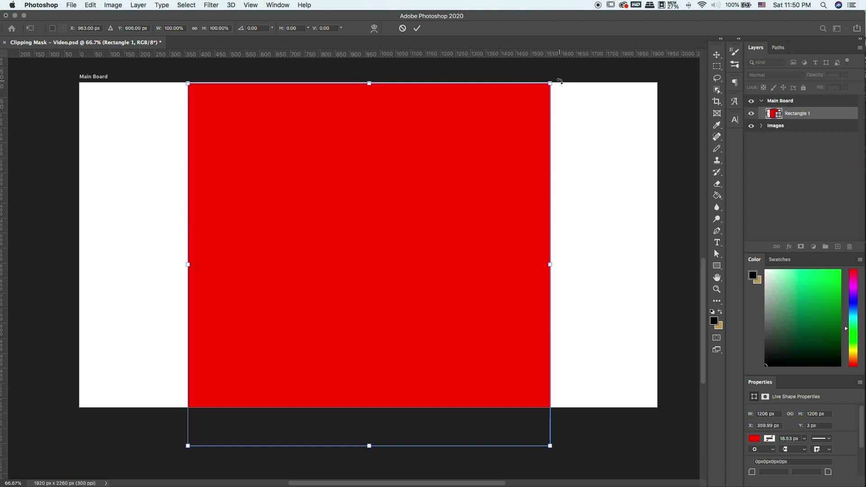
drag(551, 82, 337, 83)
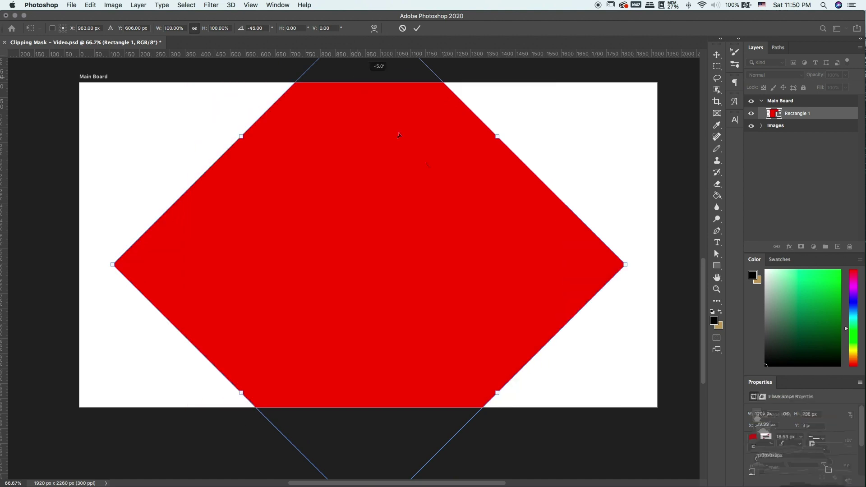
drag(409, 156, 389, 355)
key(m)
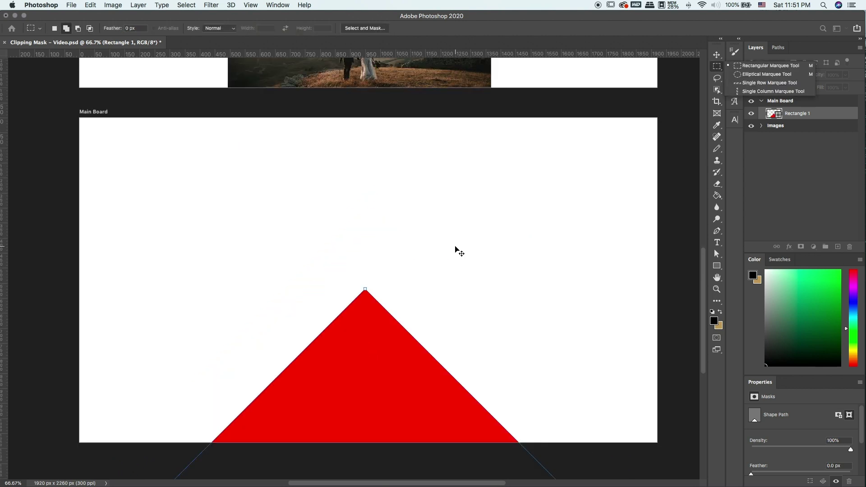
Centre the diamond horizontally on the Main Board, then clear the selection and reselect its layer.
key(super+a)
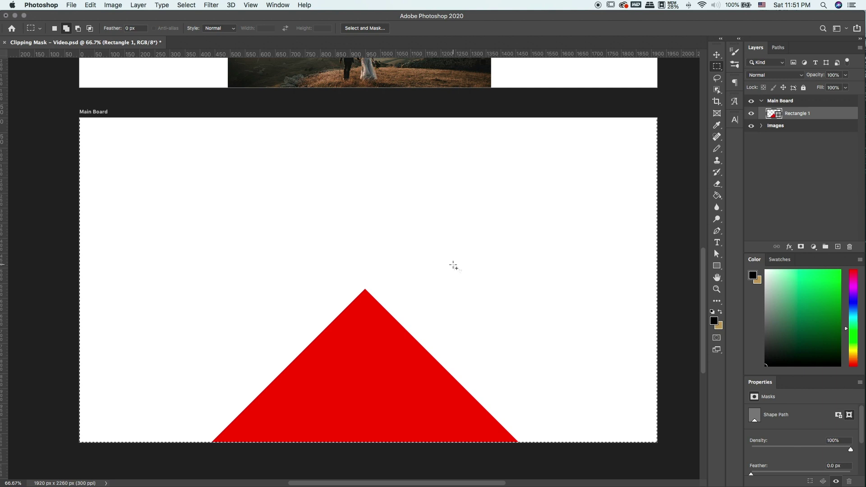
key(v)
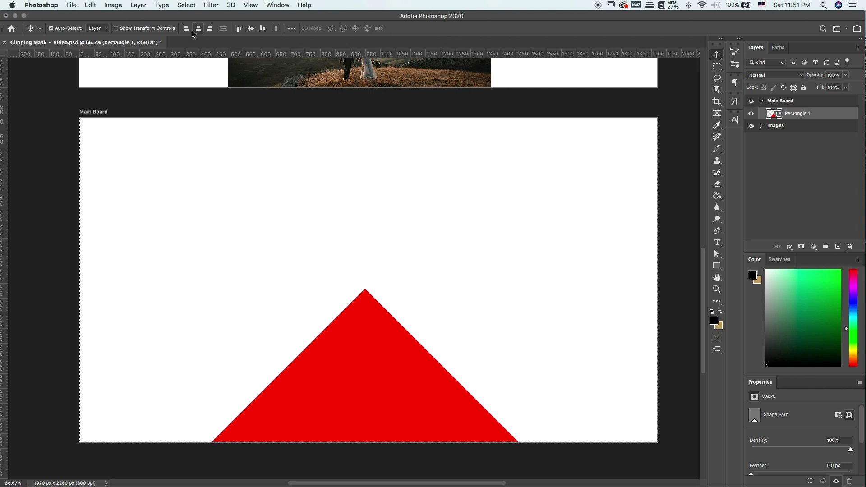
click(198, 29)
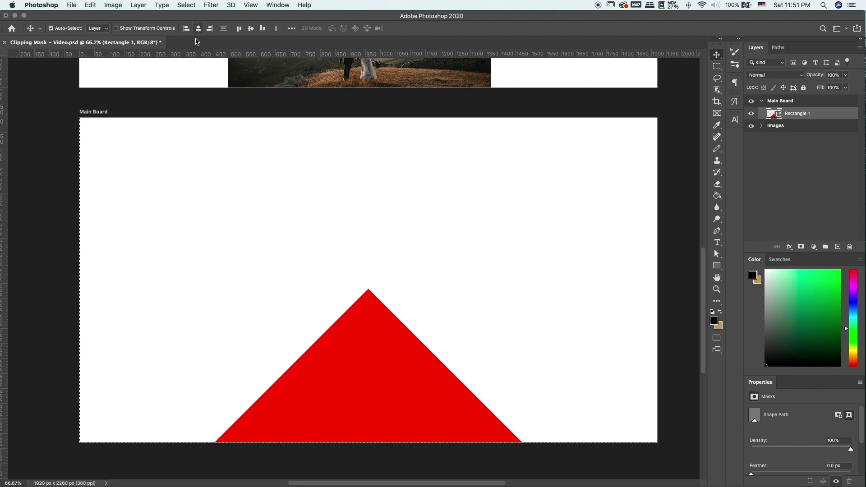
key(m)
right_click(295, 283)
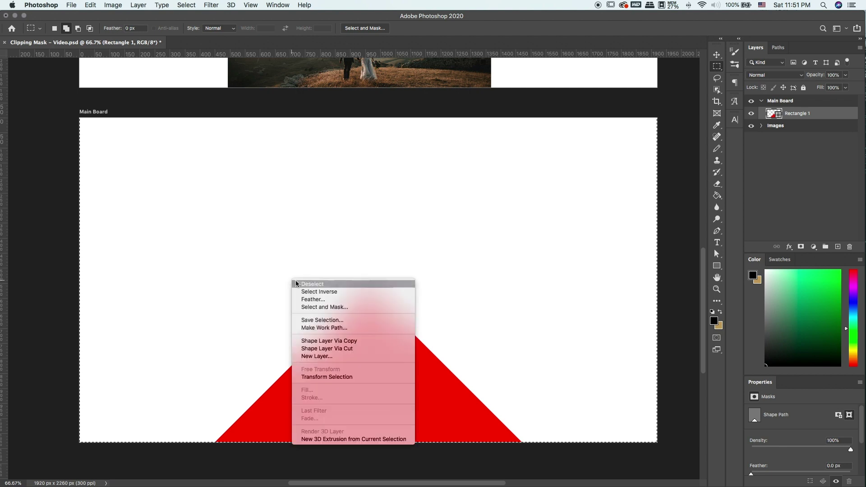
click(297, 284)
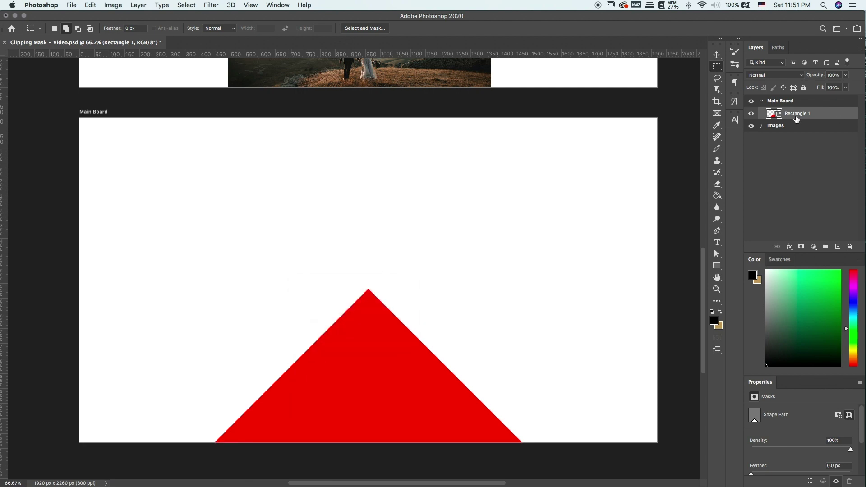
click(777, 132)
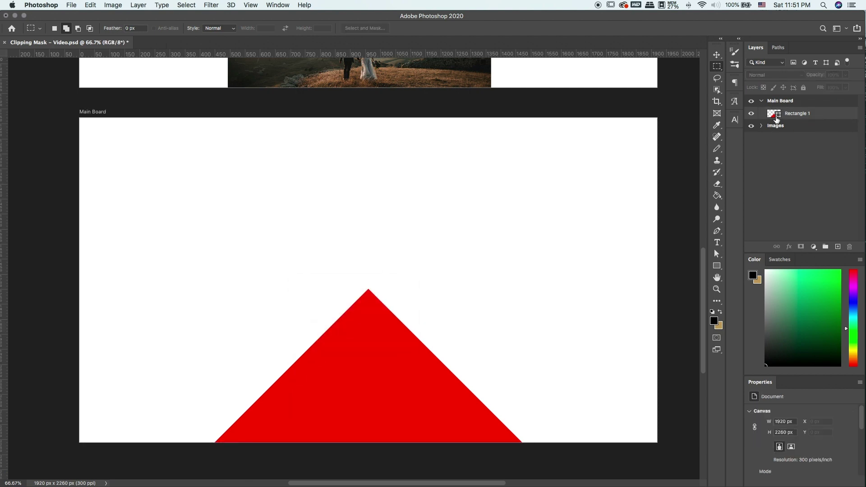
click(775, 116)
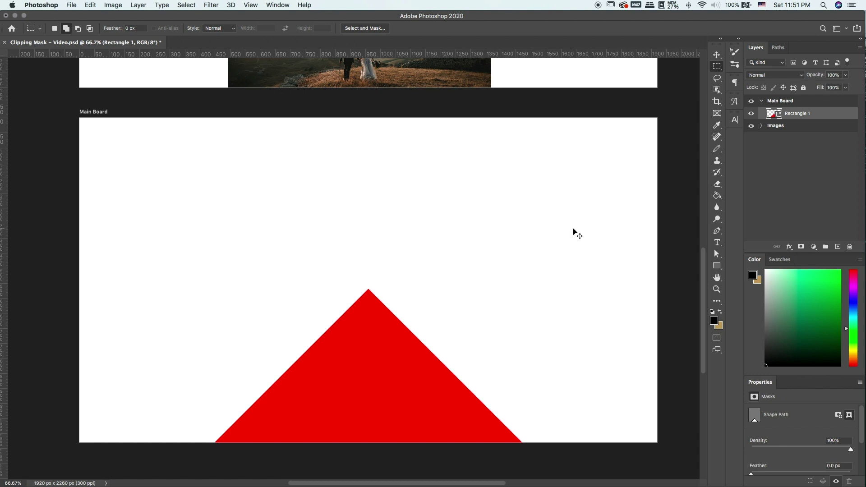
Duplicate the red triangle and move the copy up-left to fill the board's left side.
key(super+j)
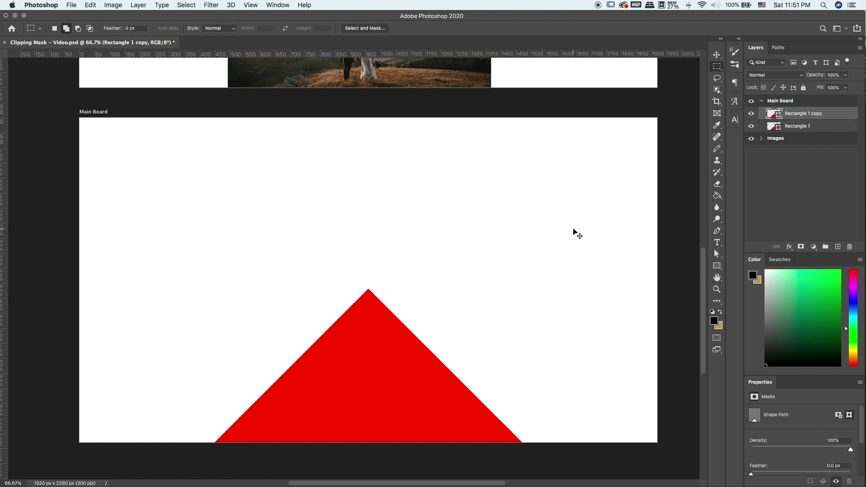
key(super+t)
drag(510, 374, 313, 207)
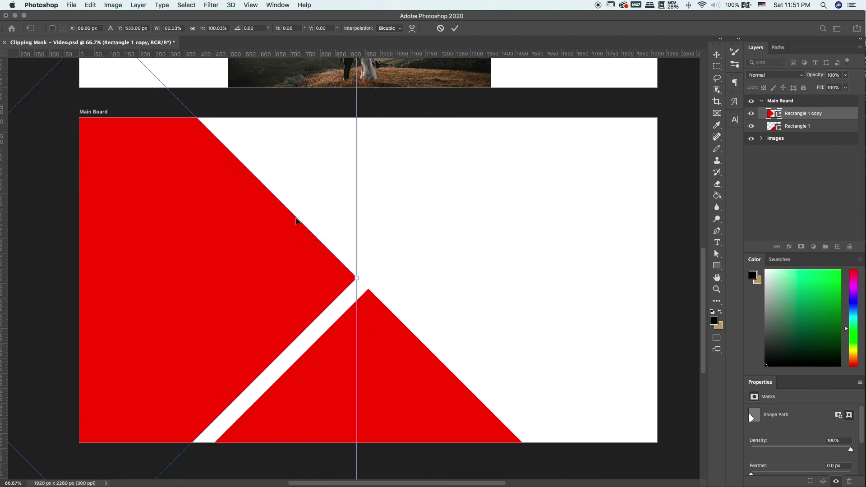
key(Return)
key(m)
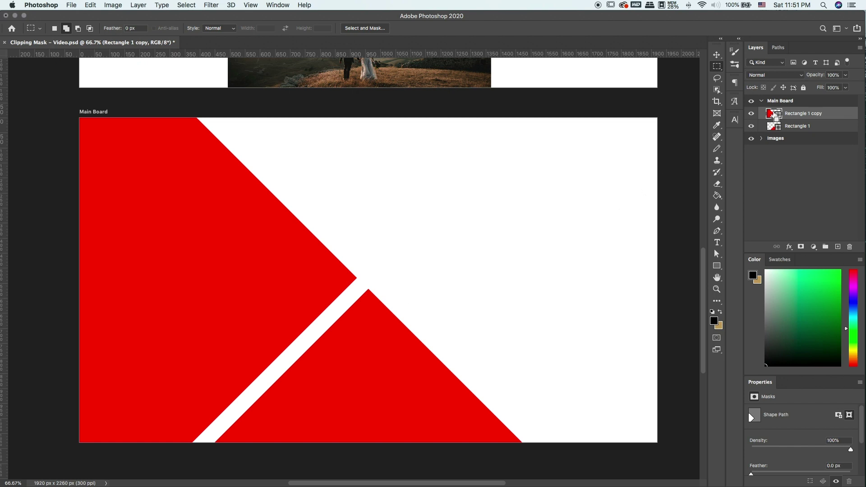
Duplicate that copy, flip it horizontally and place it on the right side.
key(super+j)
key(super+t)
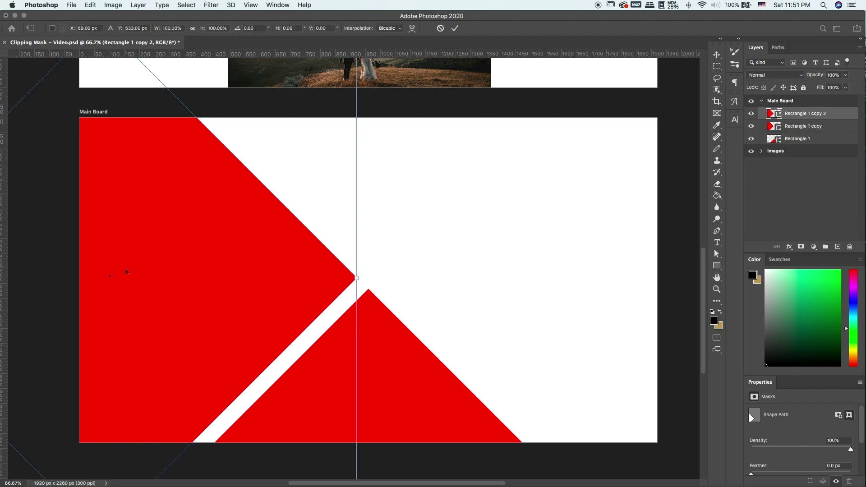
drag(127, 272, 545, 265)
drag(357, 272, 444, 273)
key(Return)
Drag the bouquet photo layer, Artboard 2, into the Main Board group.
key(m)
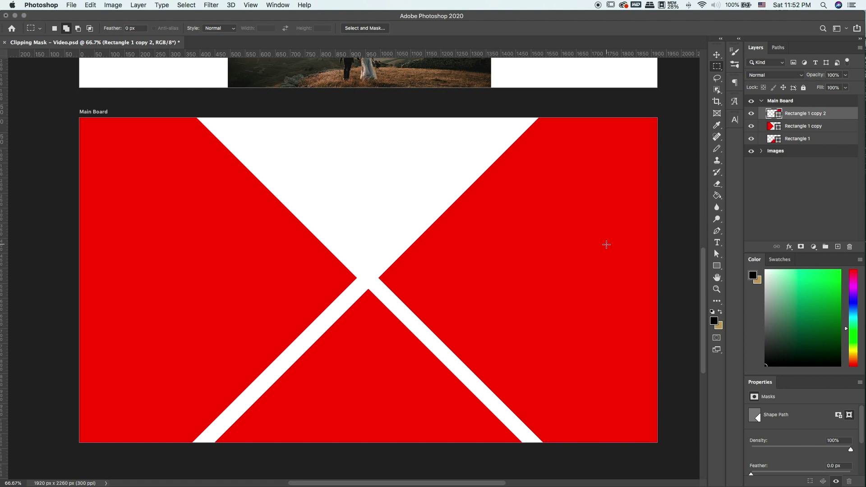
click(785, 208)
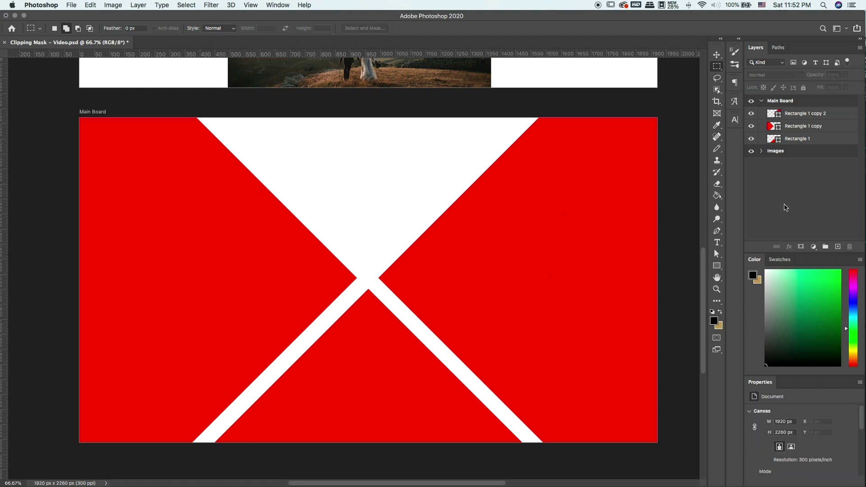
scroll(445, 215, up, 10)
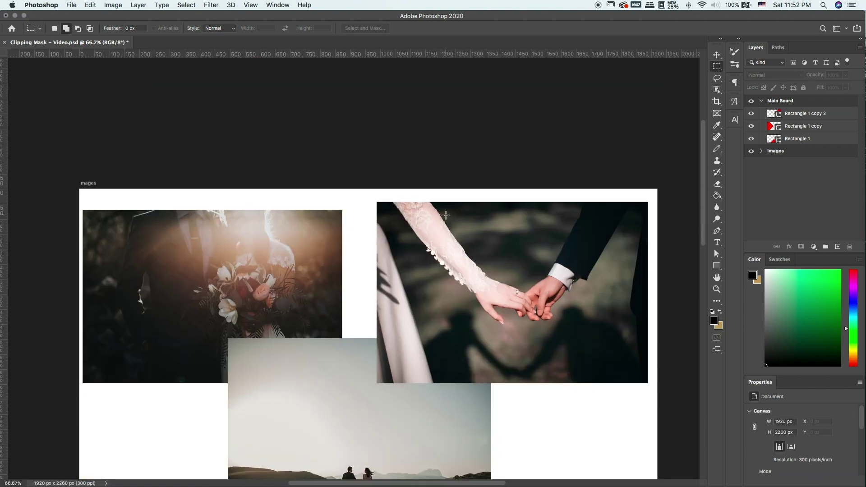
scroll(445, 211, down, 5)
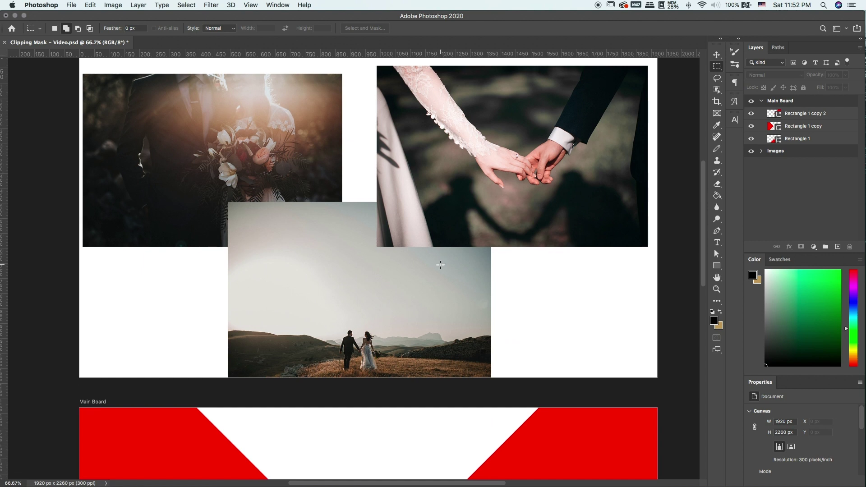
key(v)
click(238, 152)
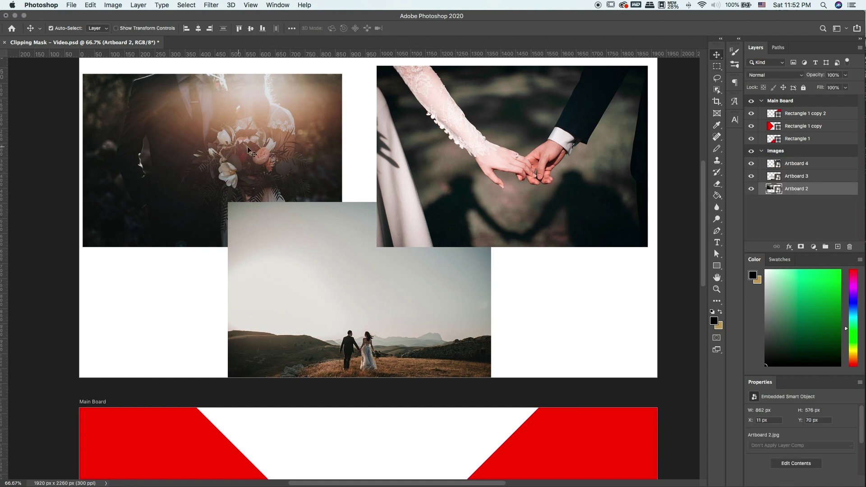
drag(773, 190, 775, 133)
Restack layers so the left wedge sits above the right wedge and the bouquet photo tops Main Board.
scroll(548, 263, down, 1)
scroll(548, 264, down, 5)
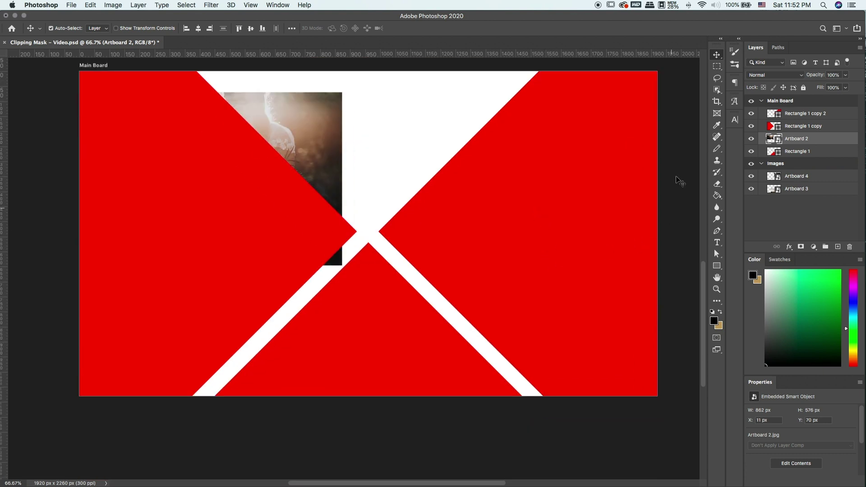
click(290, 241)
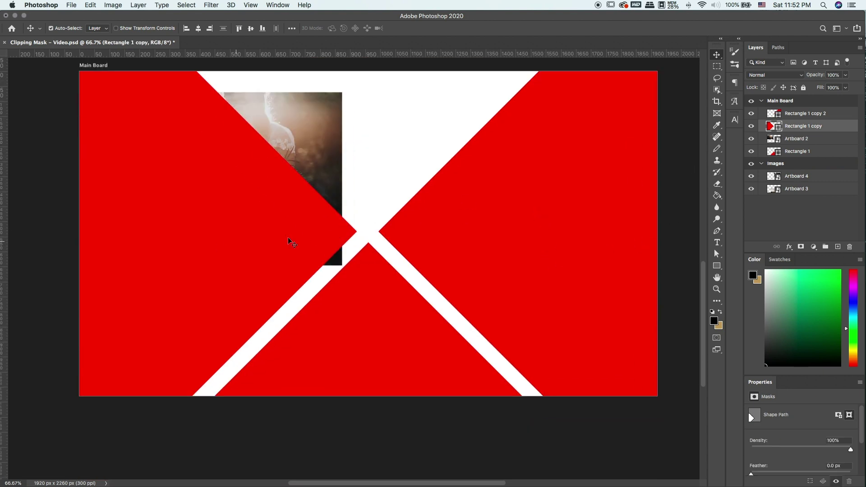
drag(777, 126, 775, 110)
click(774, 140)
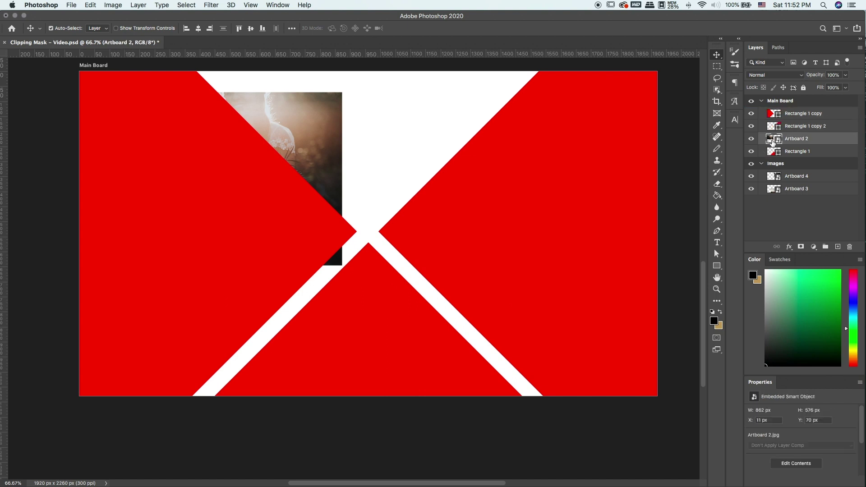
drag(774, 141, 776, 110)
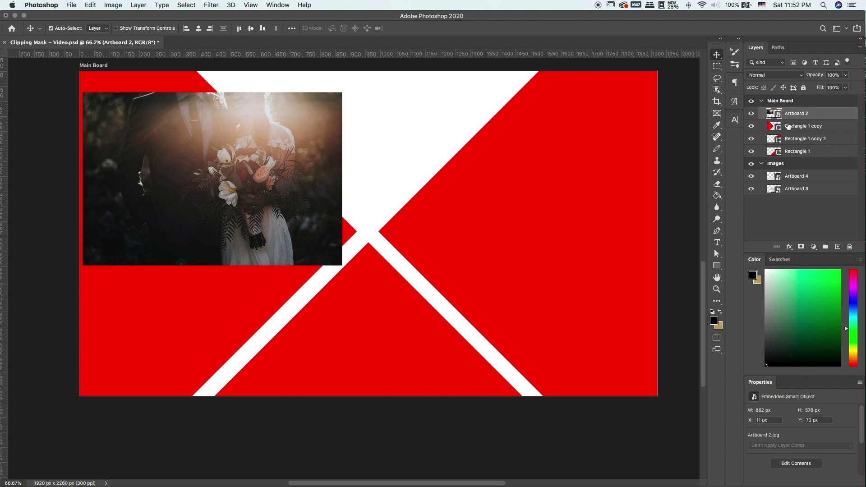
Clip the bouquet photo, release the clip, then reopen the photo layer's menu to re-clip it.
right_click(794, 118)
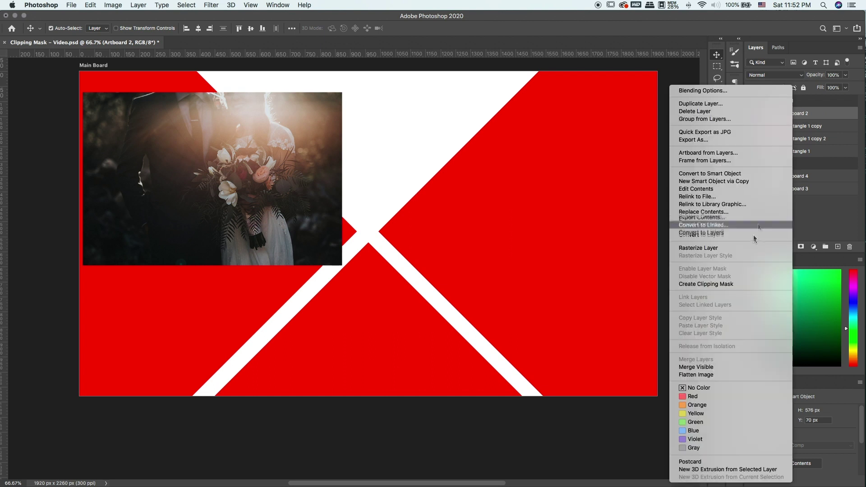
click(744, 283)
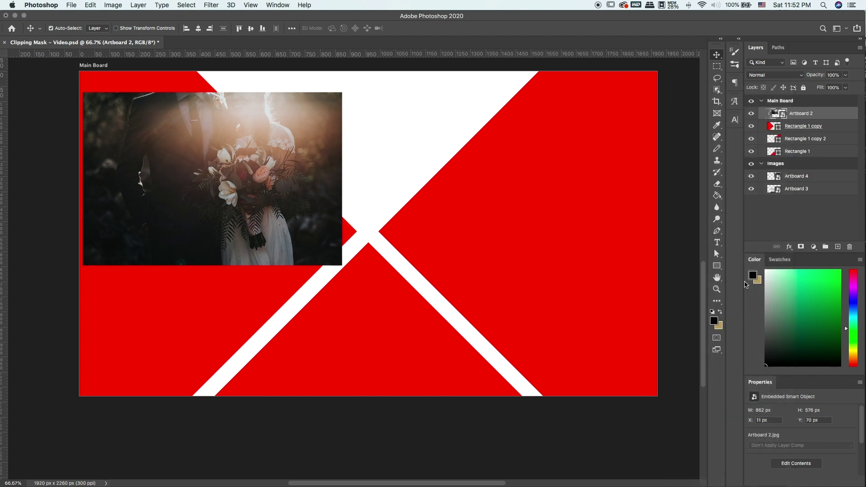
right_click(285, 206)
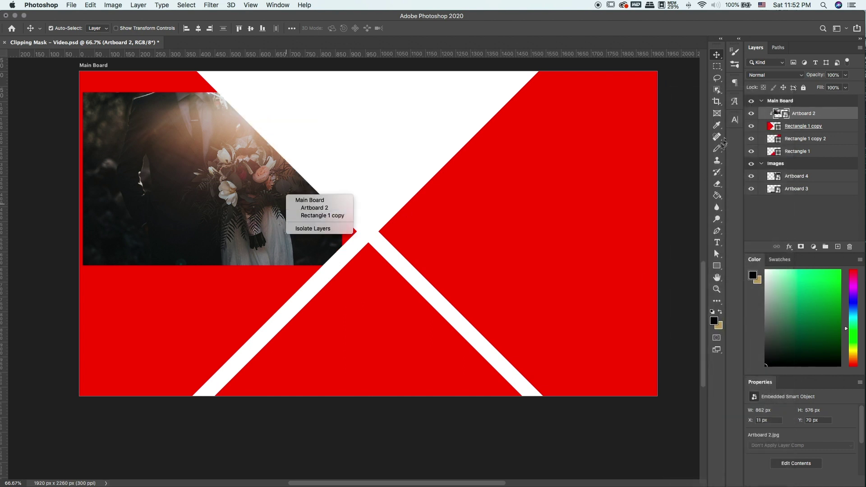
key(Escape)
key(super+alt+g)
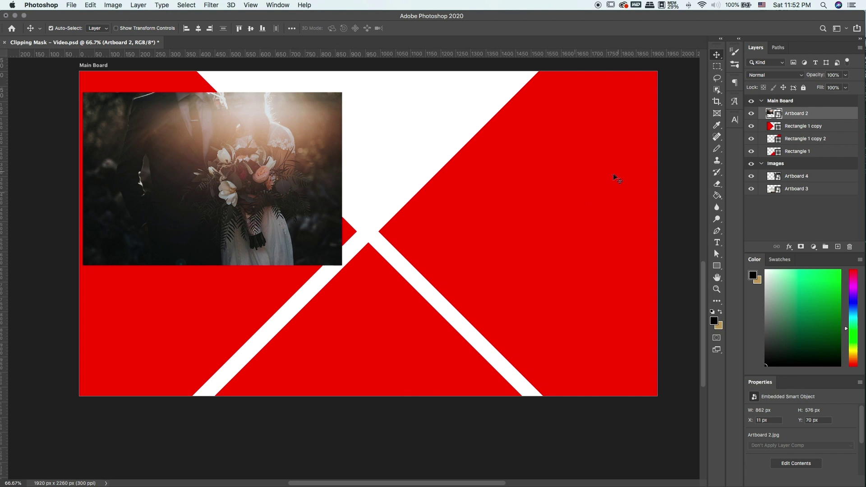
right_click(200, 177)
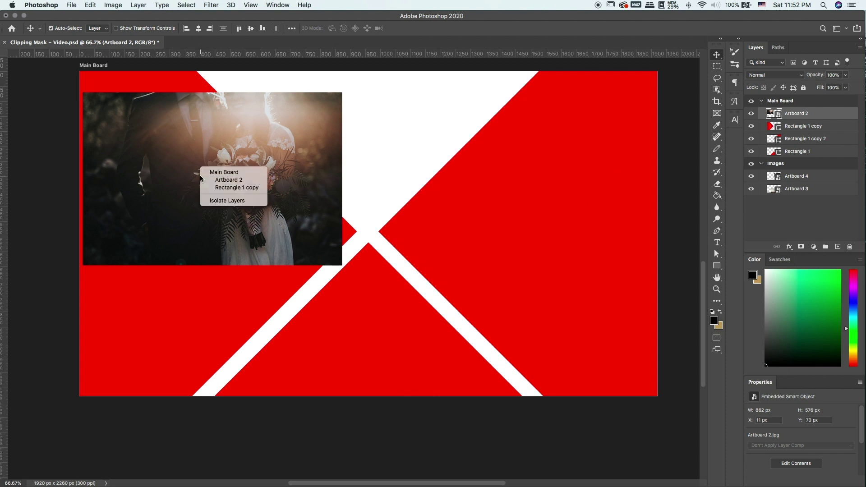
key(Escape)
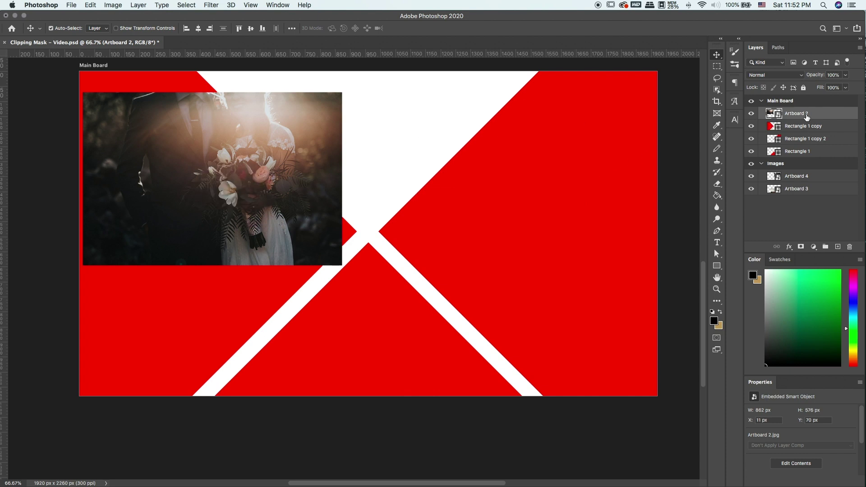
right_click(796, 114)
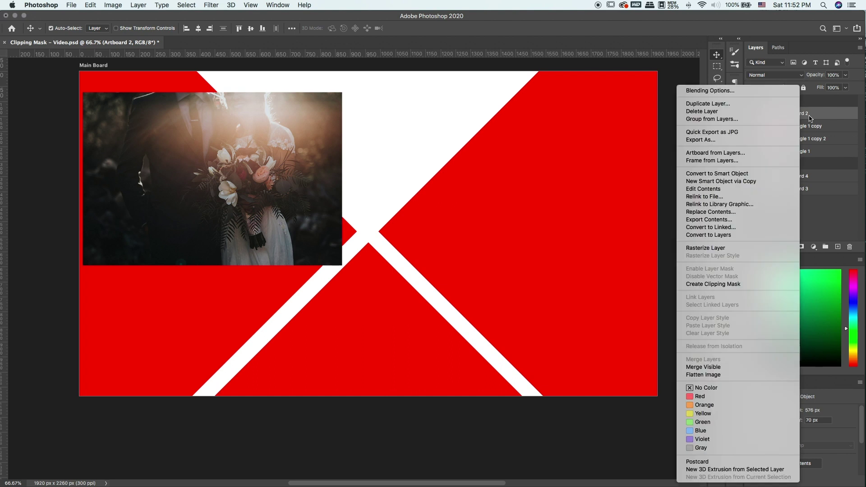
Clip the bouquet photo into the left wedge and scale it to 1677 × 1120 px to fill it.
click(725, 283)
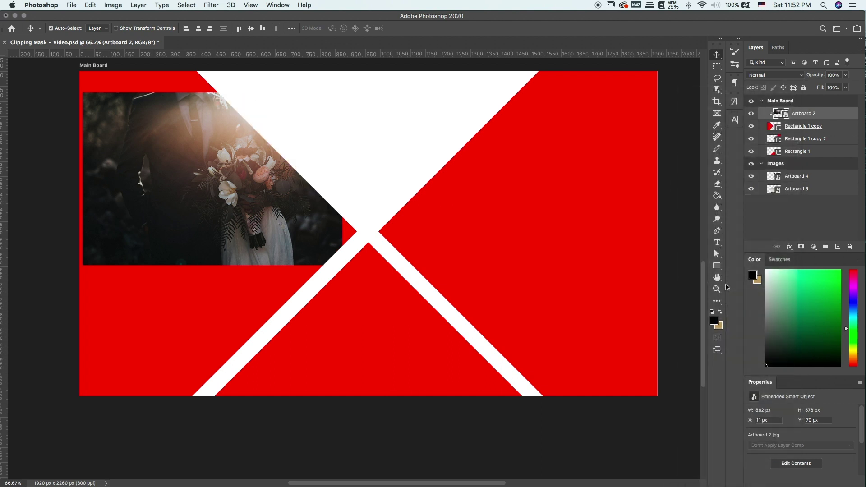
key(ctrl+t)
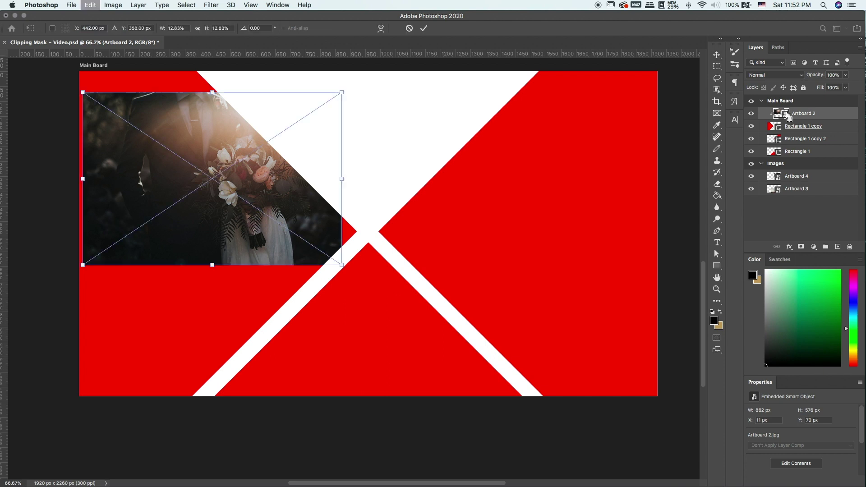
key(ctrl+minus)
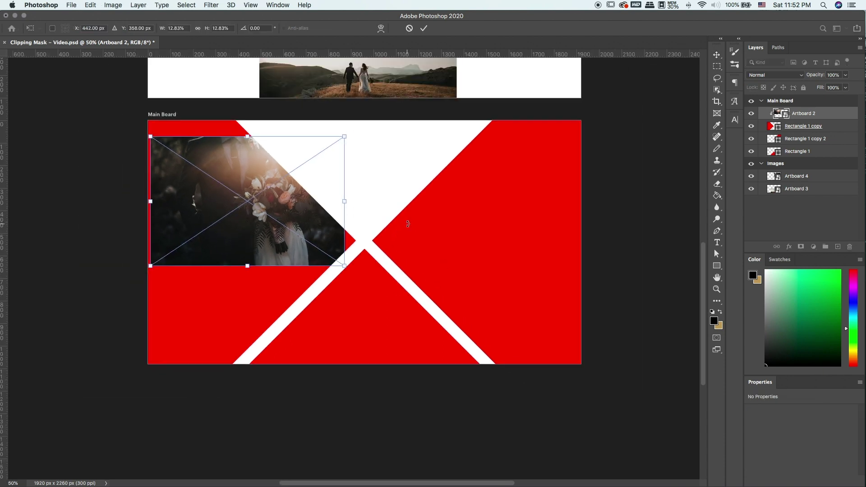
drag(151, 266, 26, 395)
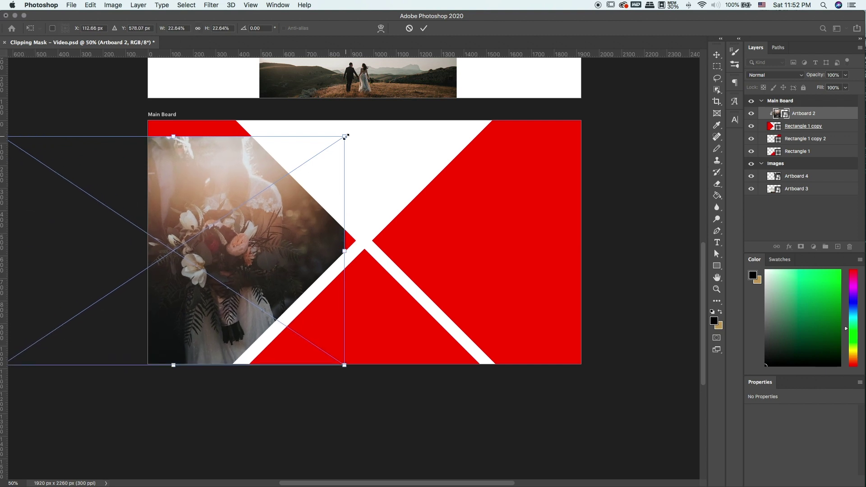
drag(346, 136, 380, 117)
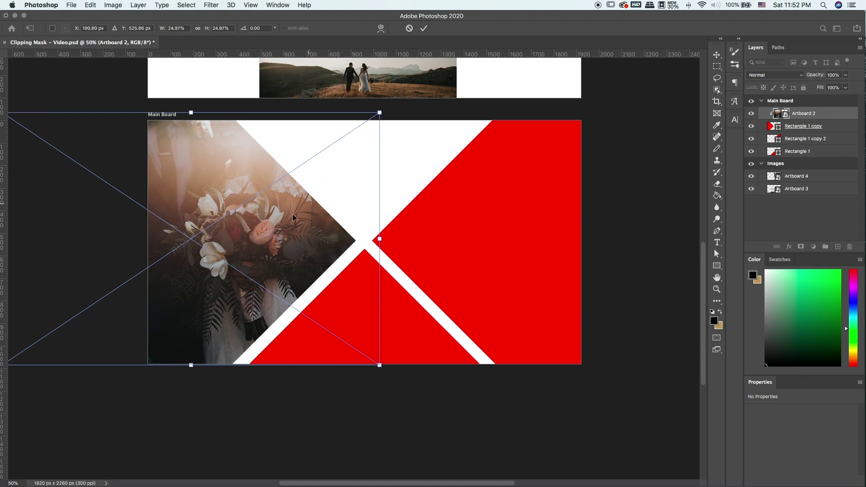
key(Return)
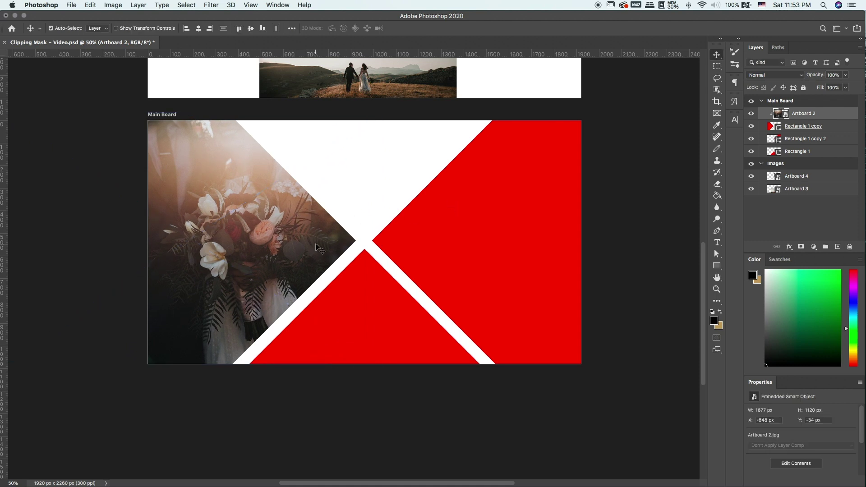
scroll(316, 247, up, 2)
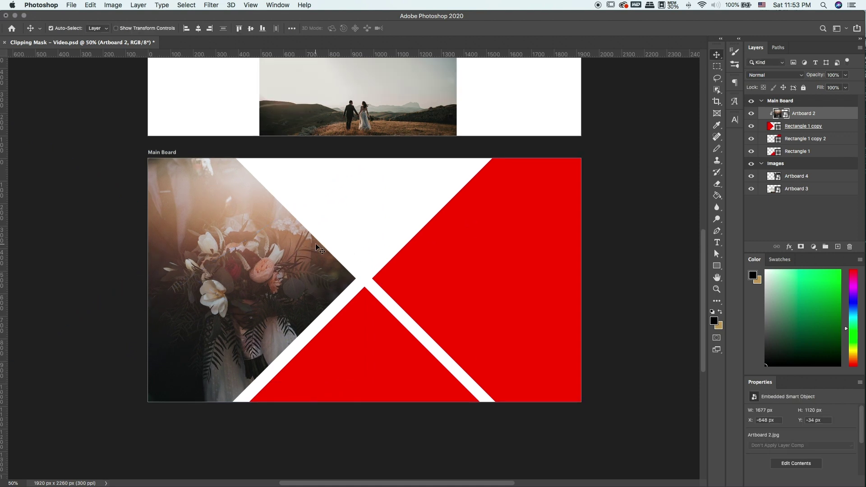
scroll(317, 247, up, 8)
scroll(317, 247, right, 2)
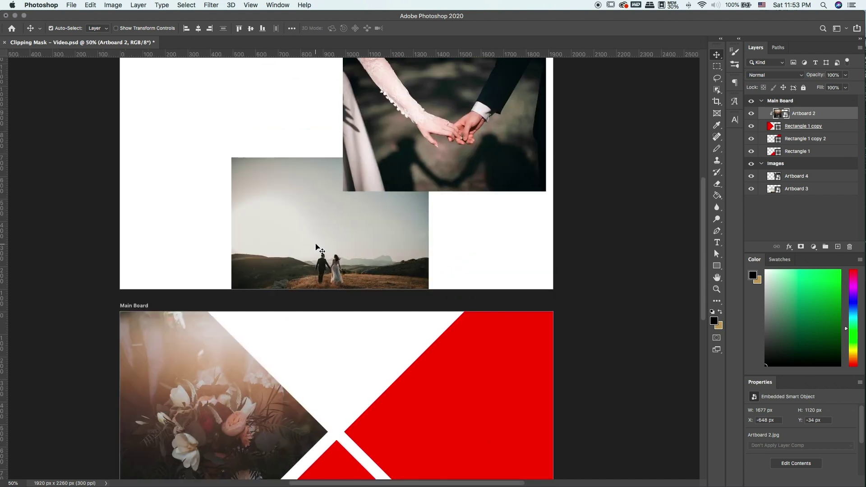
Bring the Artboard 3 hill photo into Main Board and move Rectangle 1 above Rectangle 1 copy 2.
click(339, 244)
scroll(336, 243, down, 1)
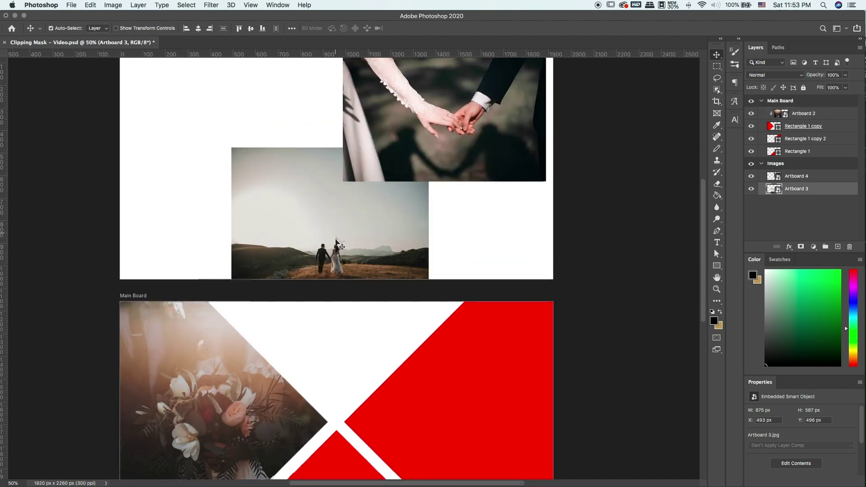
scroll(336, 243, down, 8)
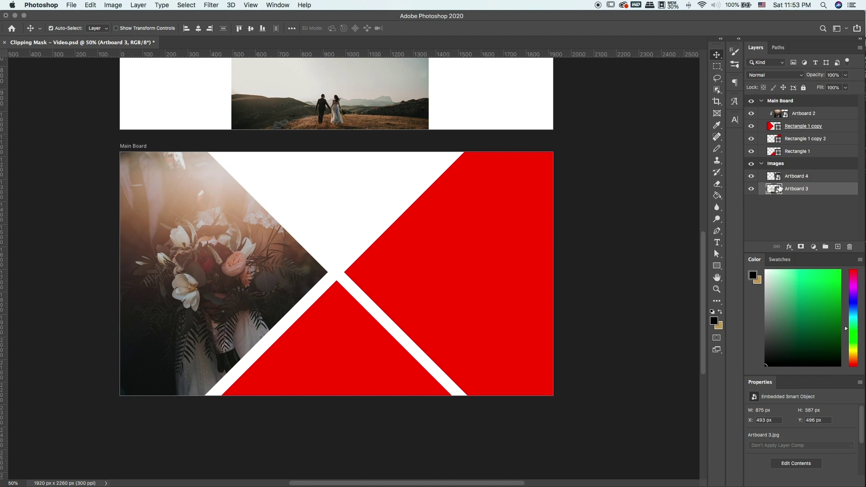
drag(779, 190, 792, 136)
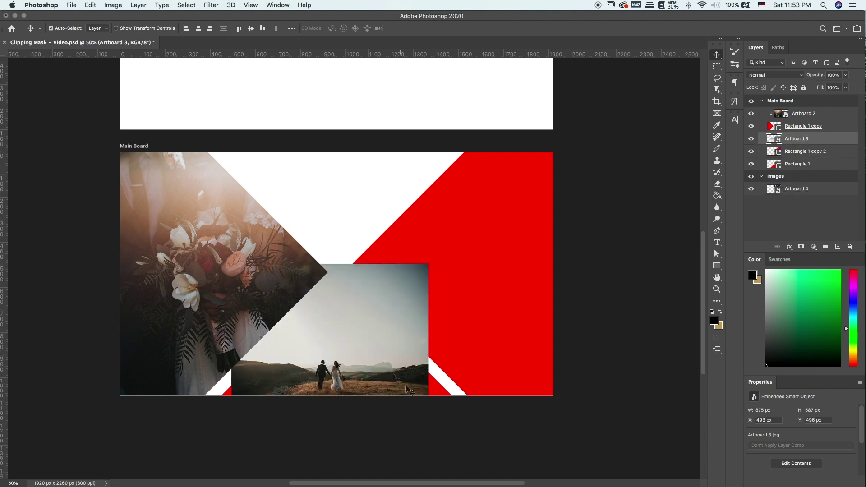
click(439, 391)
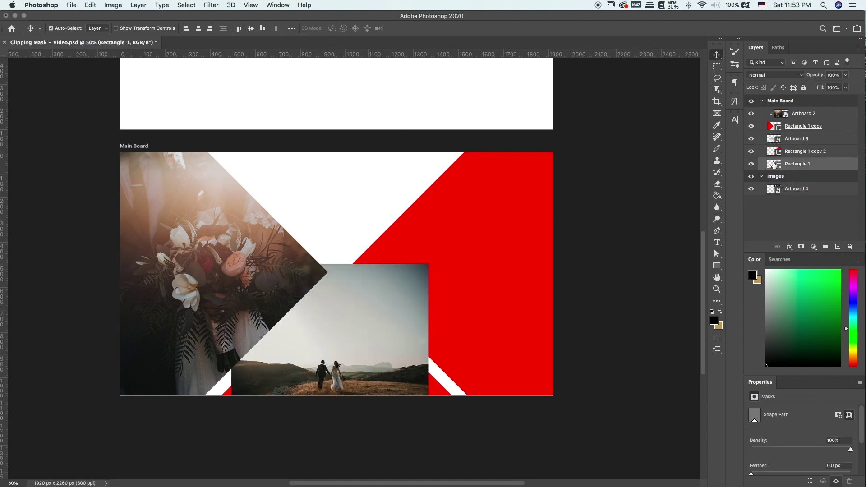
drag(773, 165, 789, 151)
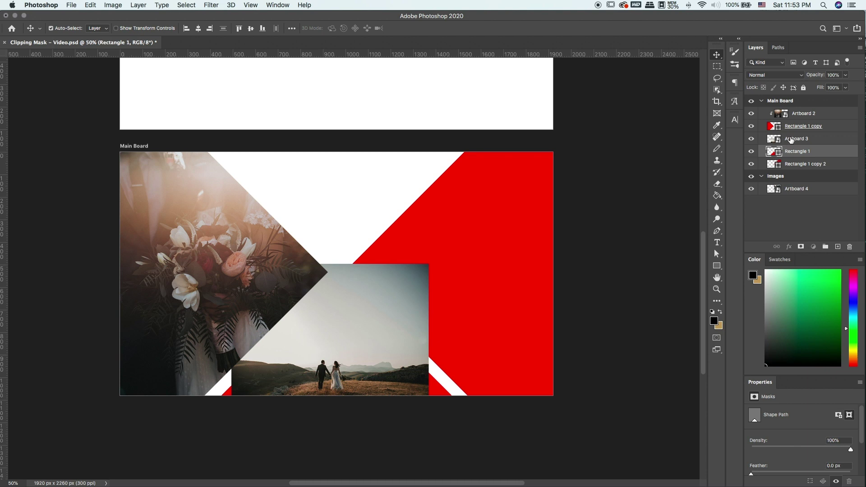
click(792, 140)
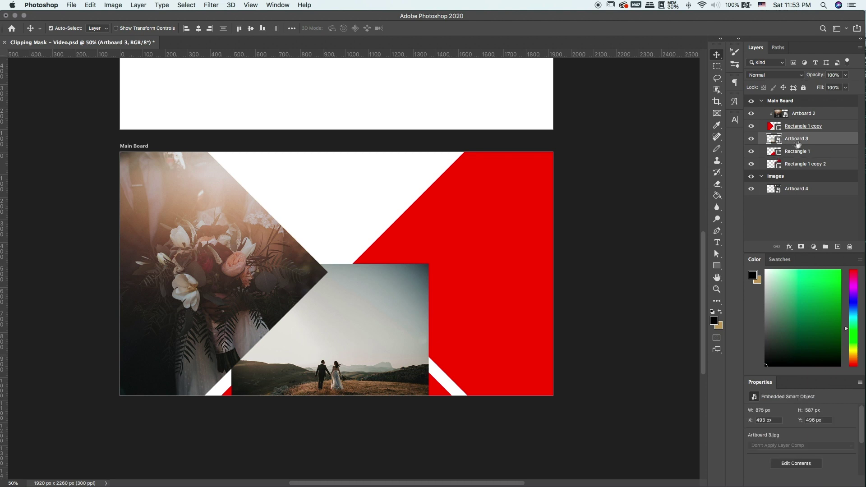
Clip the hill photo into the bottom triangle with Create Clipping Mask.
right_click(310, 329)
right_click(789, 143)
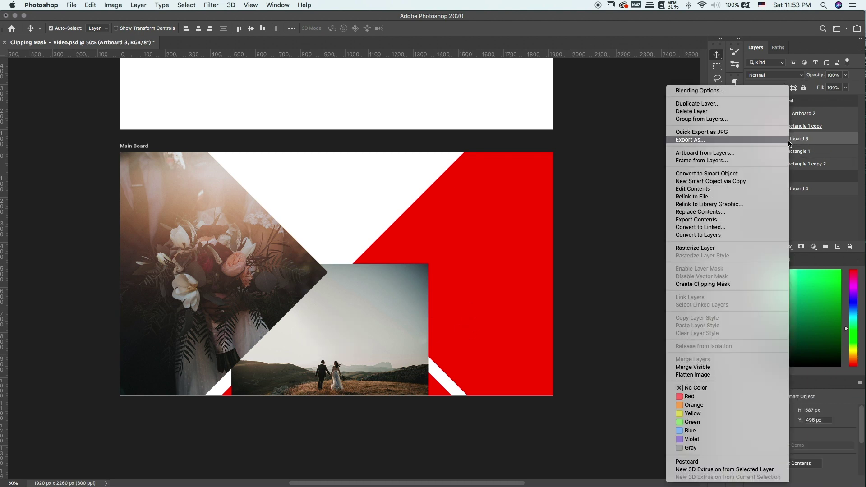
click(730, 284)
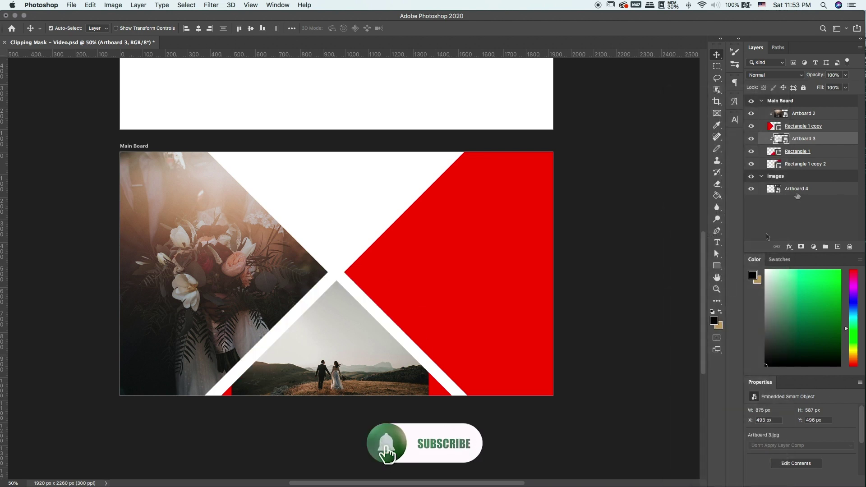
Scale and position the hill photo to 1529 × 1026 px so it covers the bottom triangle.
key(super)
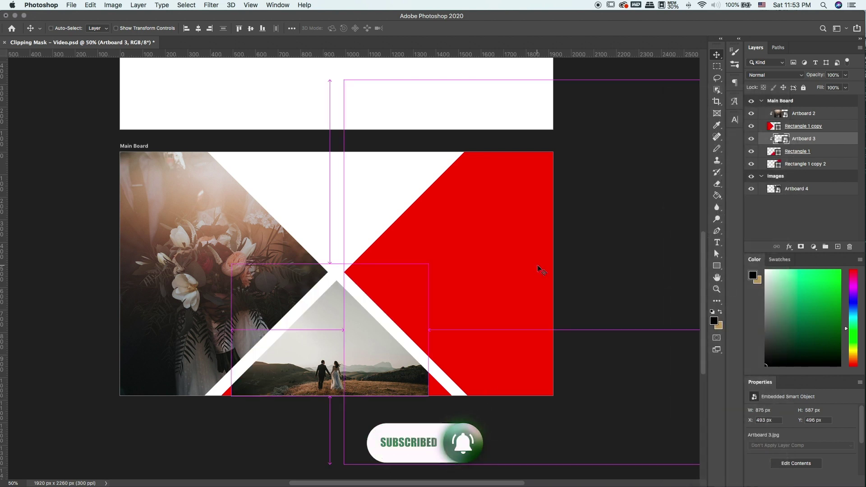
key(super+t)
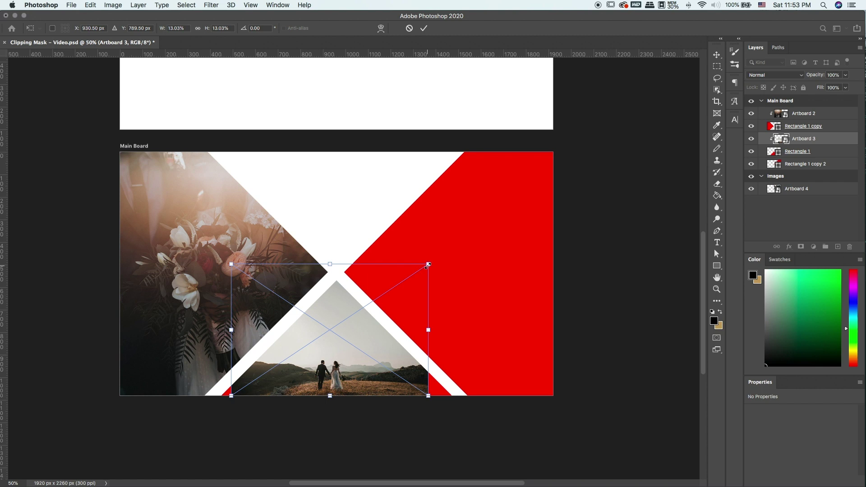
drag(428, 265, 477, 231)
drag(229, 396, 201, 416)
drag(477, 231, 487, 223)
drag(460, 267, 459, 250)
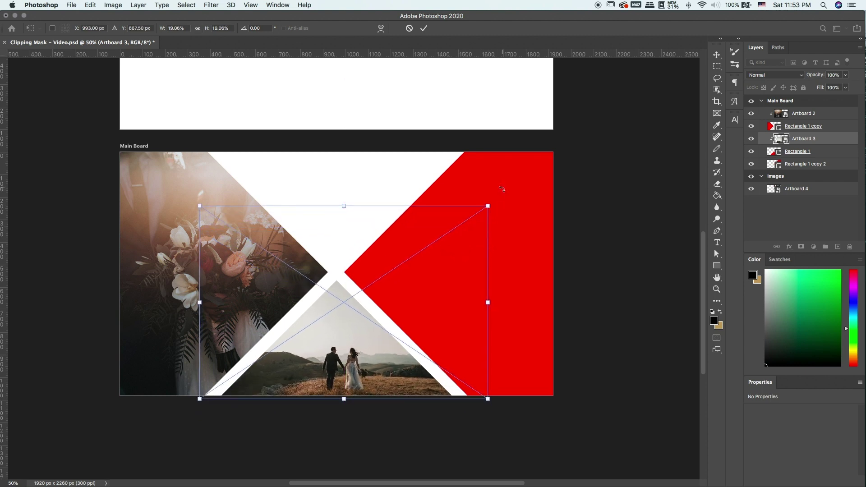
drag(487, 205, 543, 166)
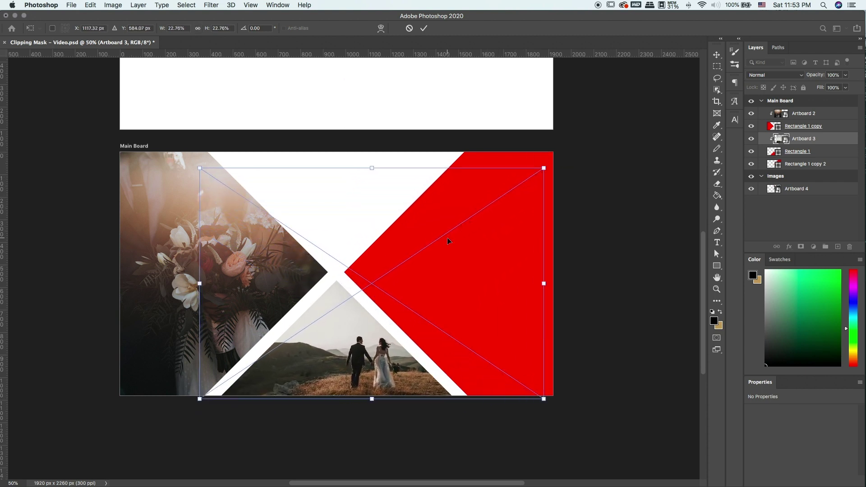
drag(447, 237, 417, 239)
key(Return)
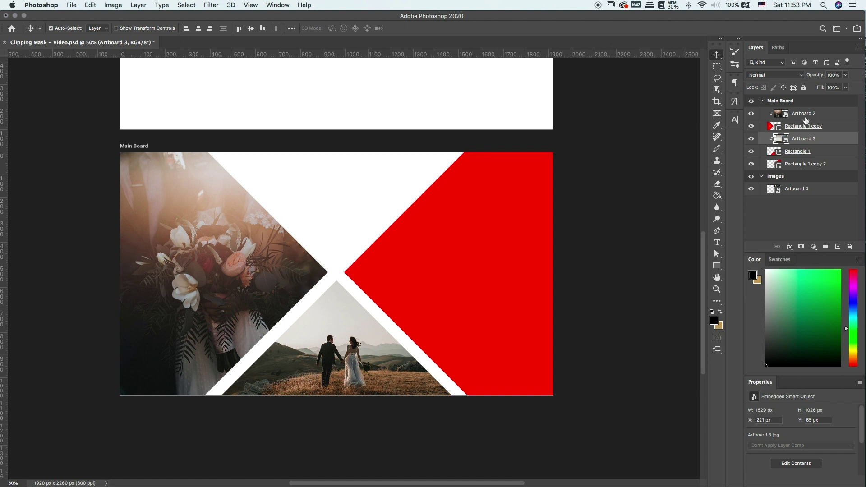
Move the hands photo, Artboard 4, into Main Board above Rectangle 1 copy 2 and enlarge it.
click(543, 262)
drag(790, 190, 794, 158)
key(super+t)
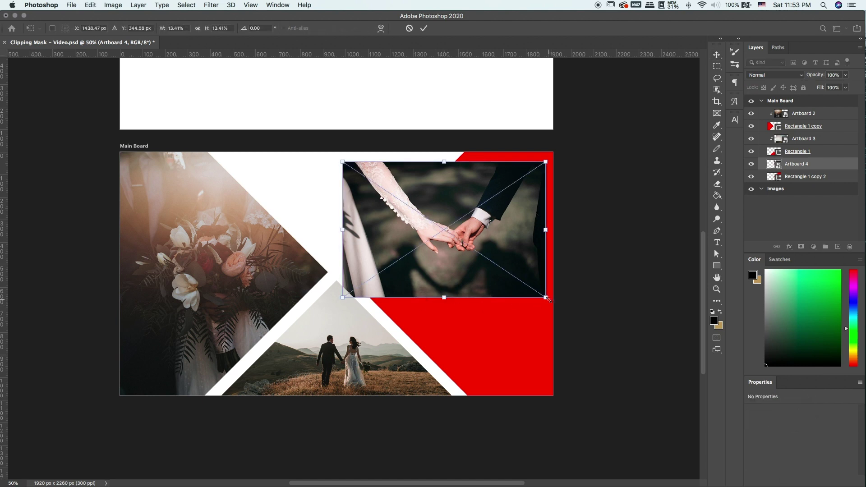
drag(547, 299, 677, 411)
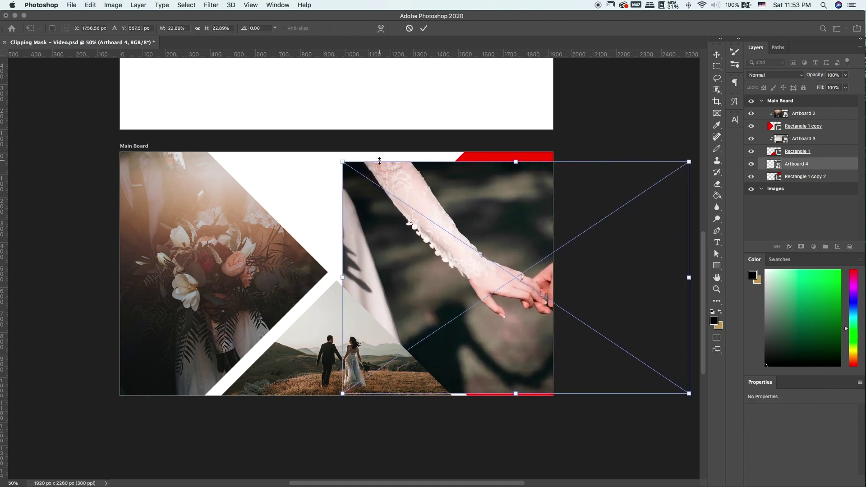
drag(343, 162, 313, 141)
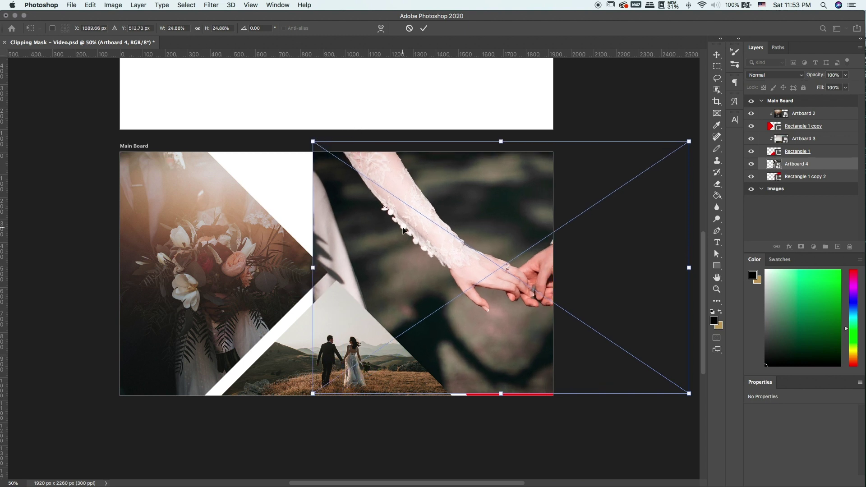
key(Return)
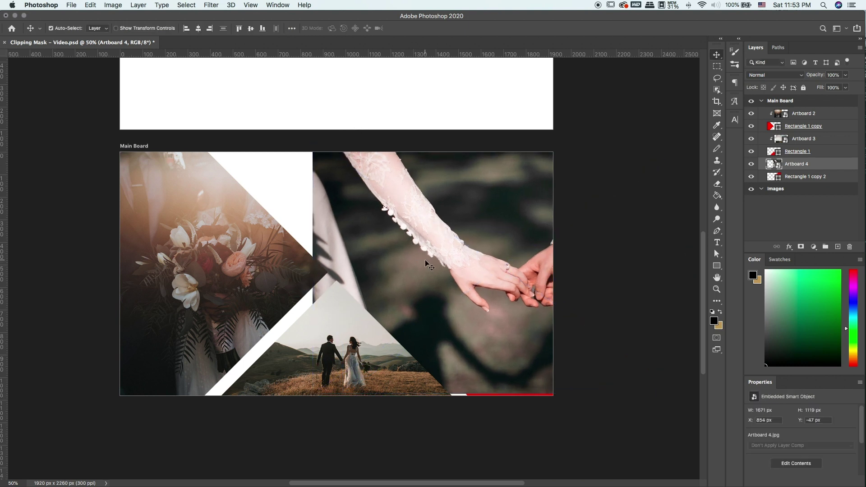
key(ctrl+t)
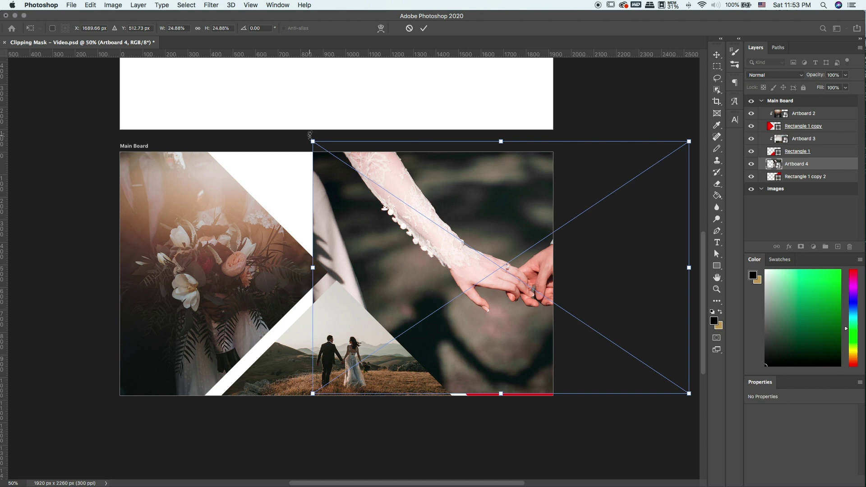
drag(313, 141, 359, 201)
key(Escape)
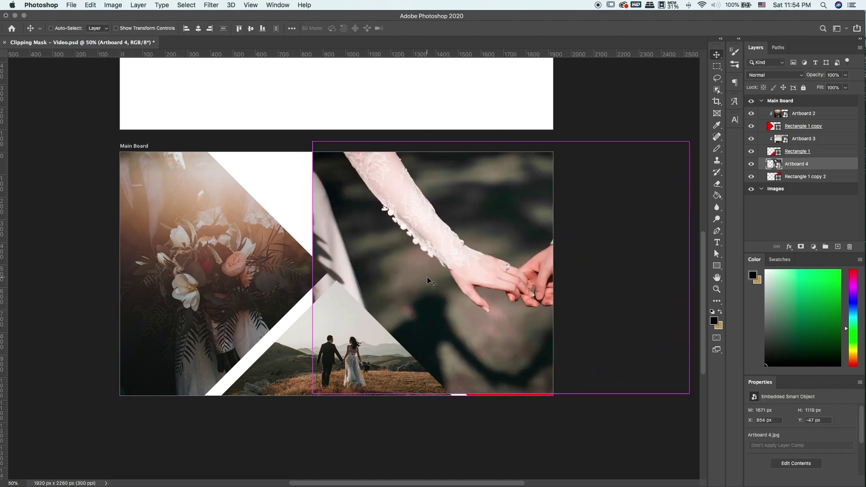
key(ctrl+t)
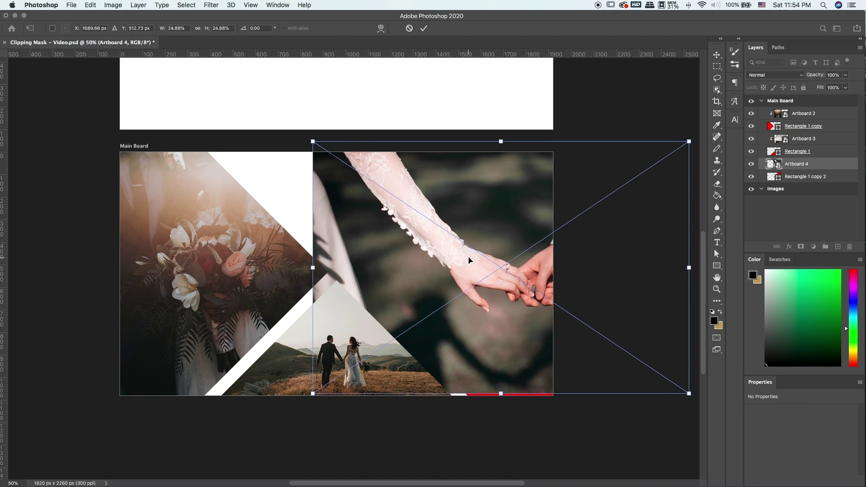
key(Escape)
Clip the hands photo into the right triangle and shift it so the clasped hands sit inside.
right_click(807, 164)
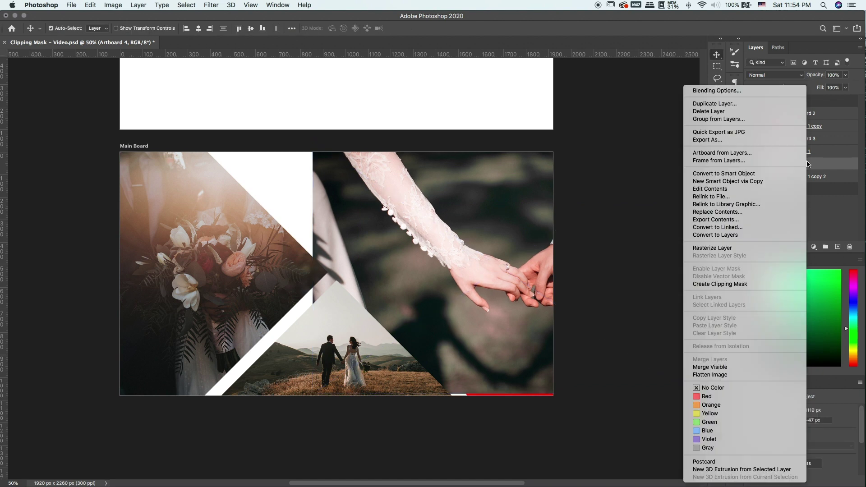
click(748, 284)
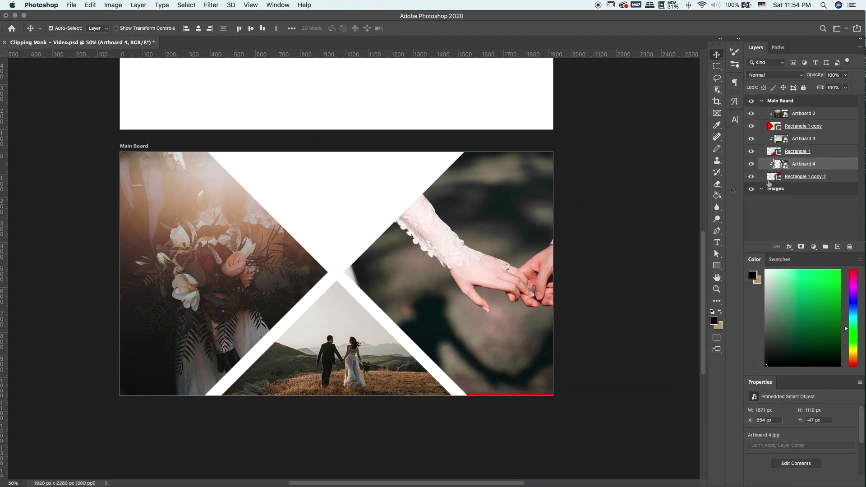
key(ctrl+t)
drag(518, 254, 480, 260)
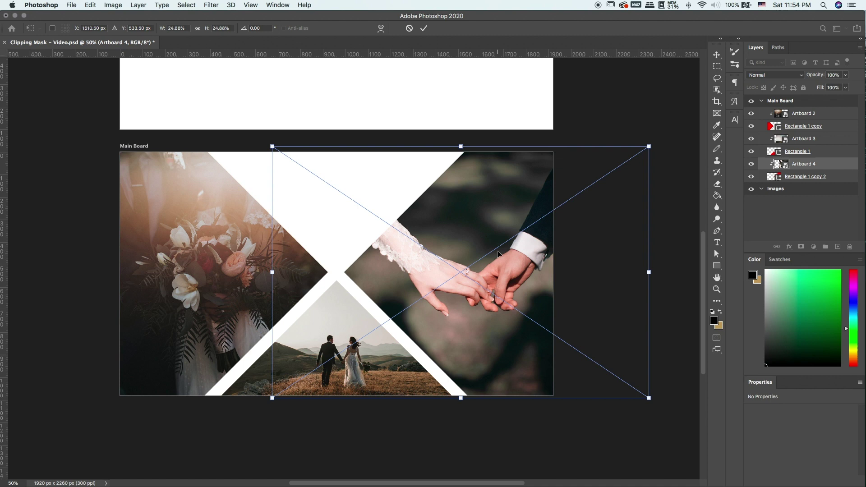
key(Return)
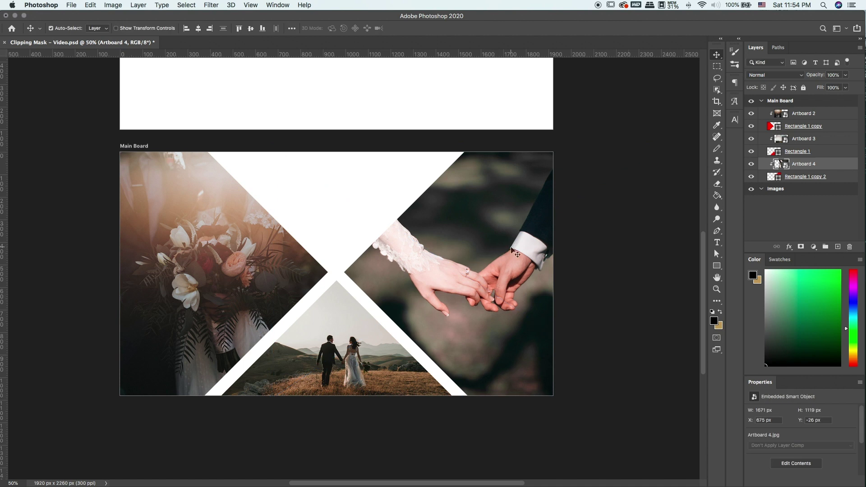
Add a text layer reading 'The' near the top of the artboard.
click(805, 118)
key(t)
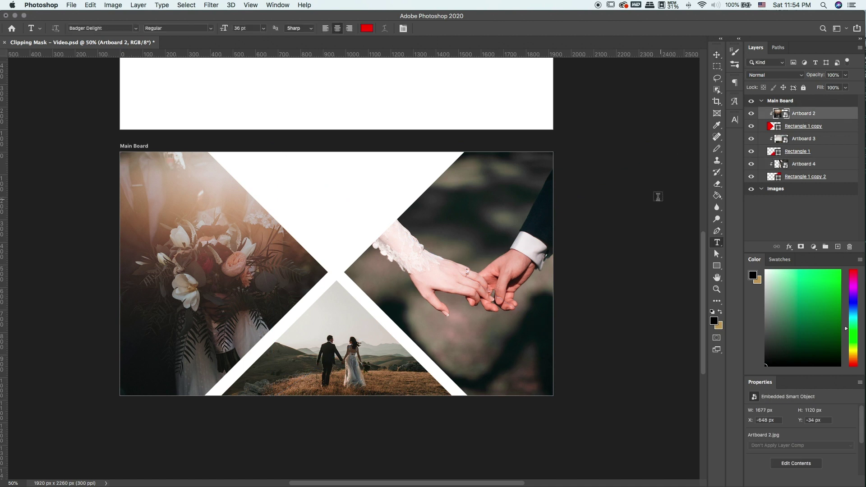
click(311, 180)
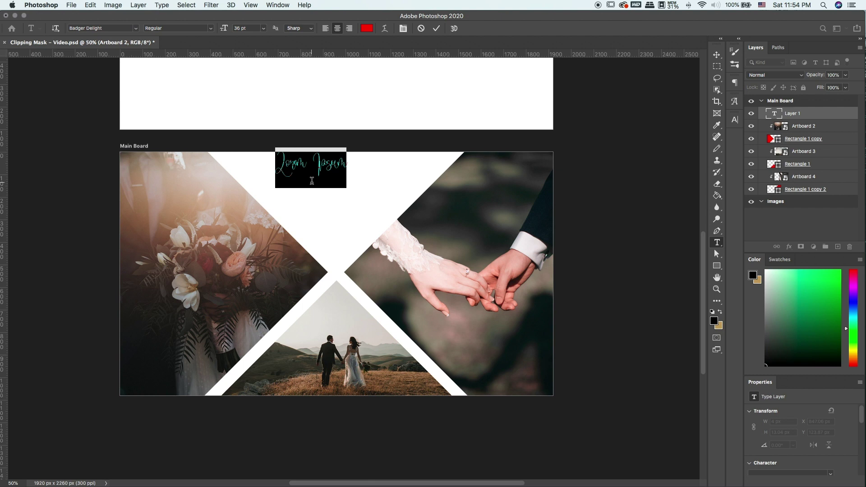
key(BackSpace)
text(The)
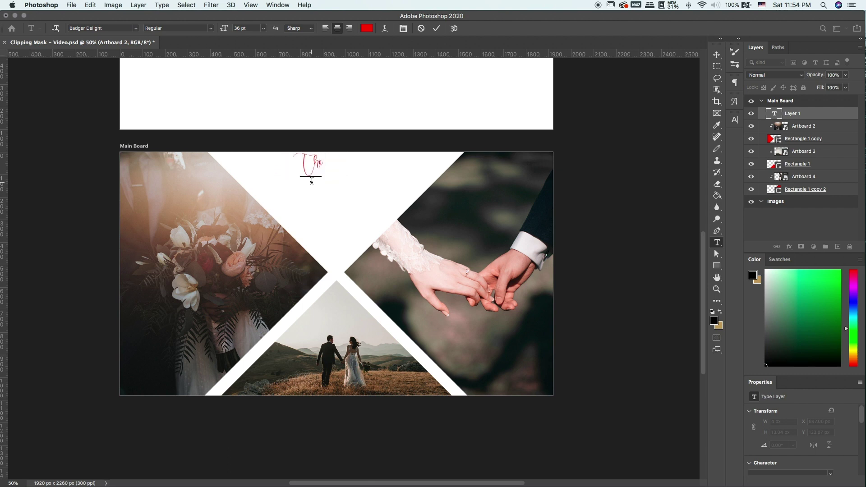
click(777, 125)
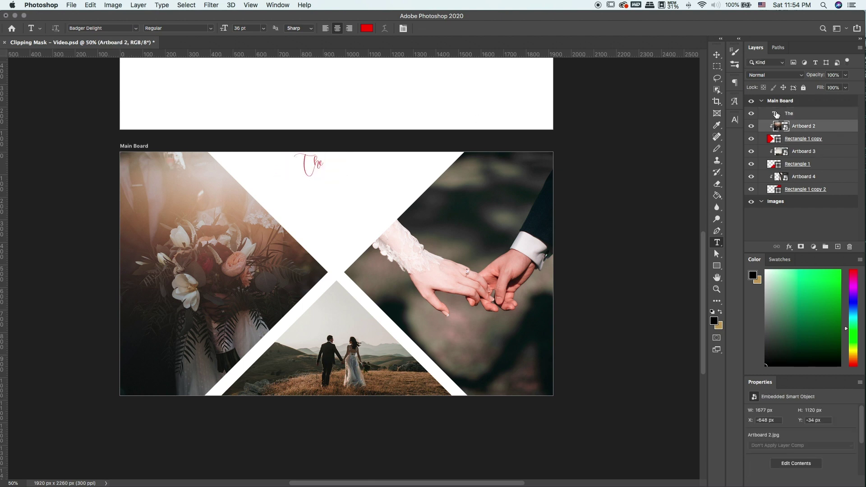
Colour 'The' black and move it to the top centre of the white gap.
double_click(776, 114)
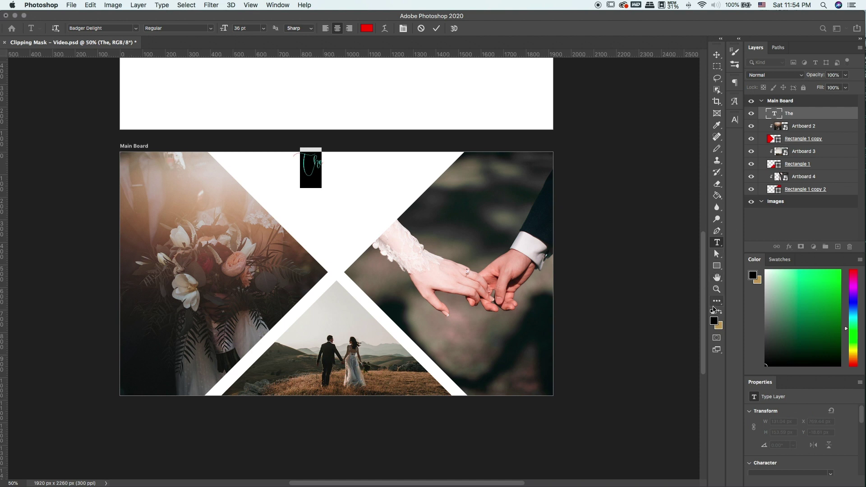
click(714, 320)
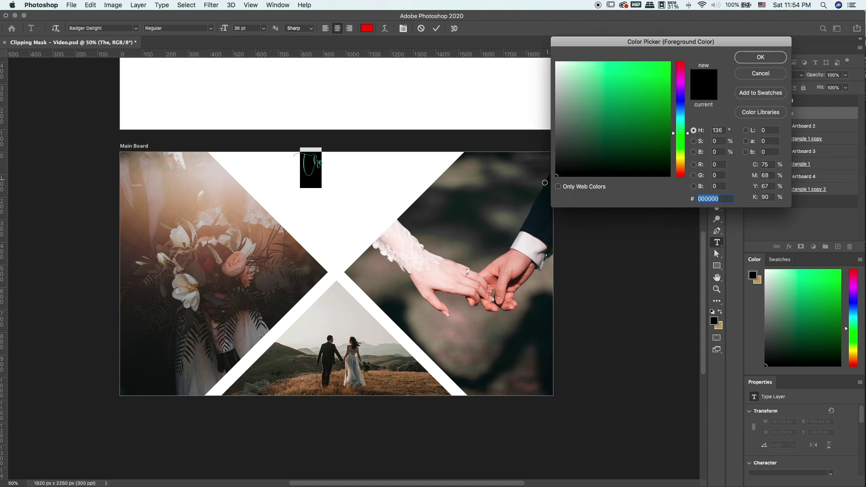
click(752, 57)
click(304, 160)
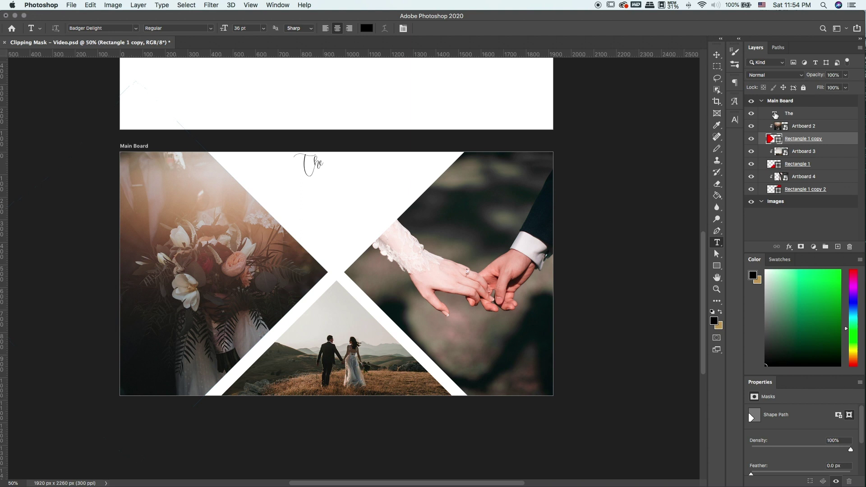
key(super+t)
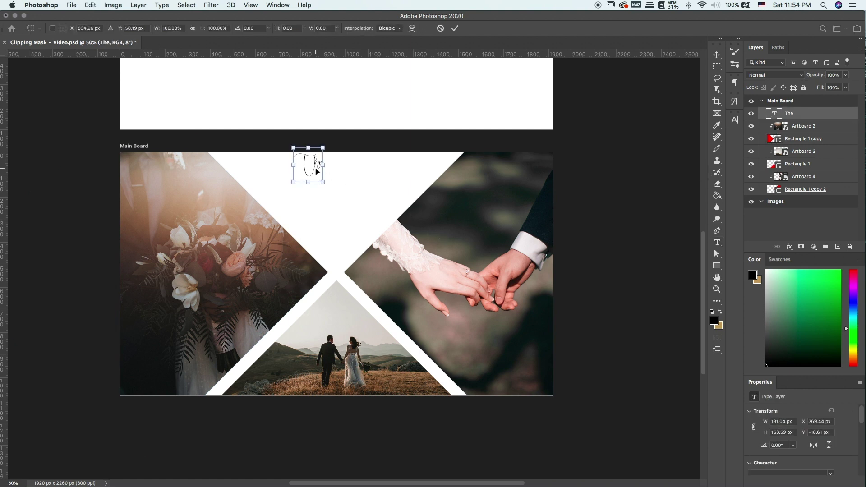
drag(317, 170, 347, 185)
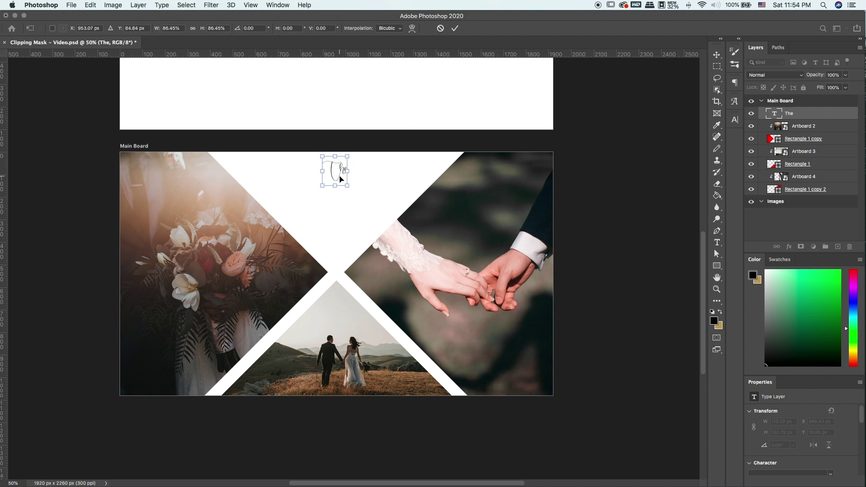
key(Return)
key(Escape)
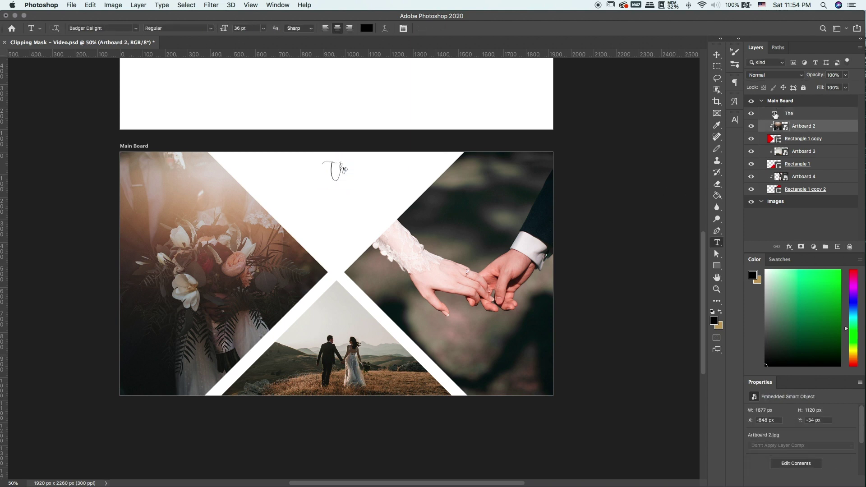
Duplicate the 'The' layer, move it down, and retype it as 'Smiths'.
key(super+j)
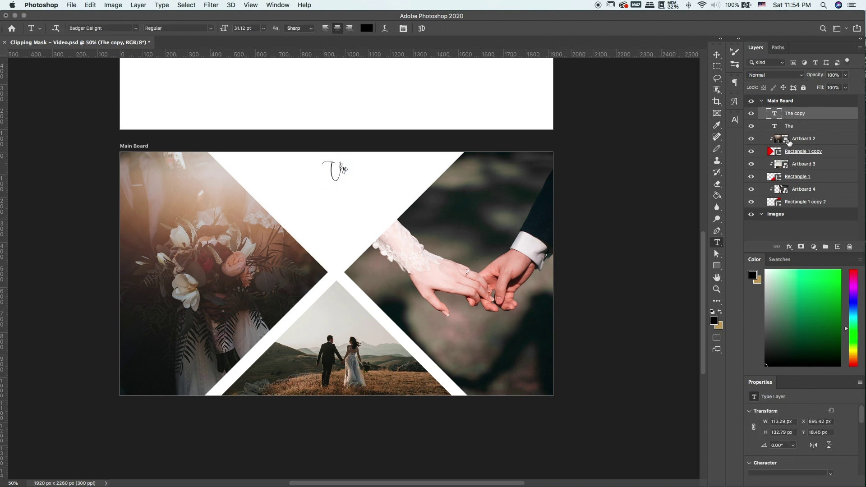
key(super+t)
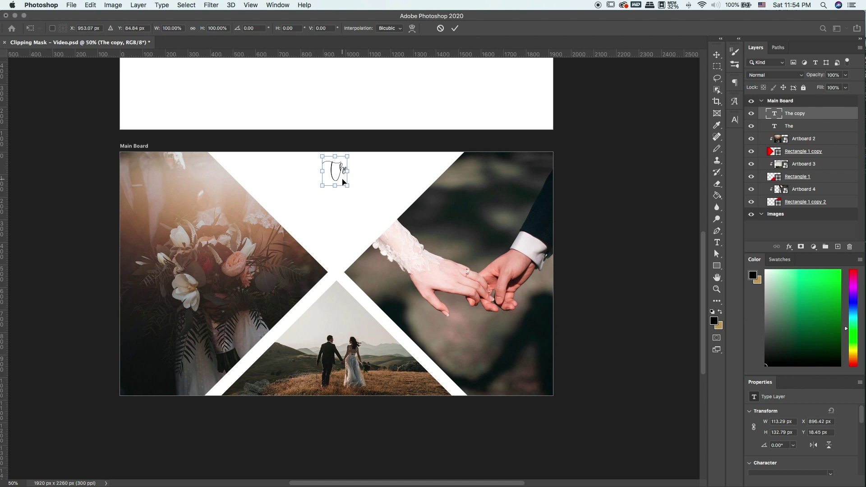
drag(342, 175, 341, 208)
key(Return)
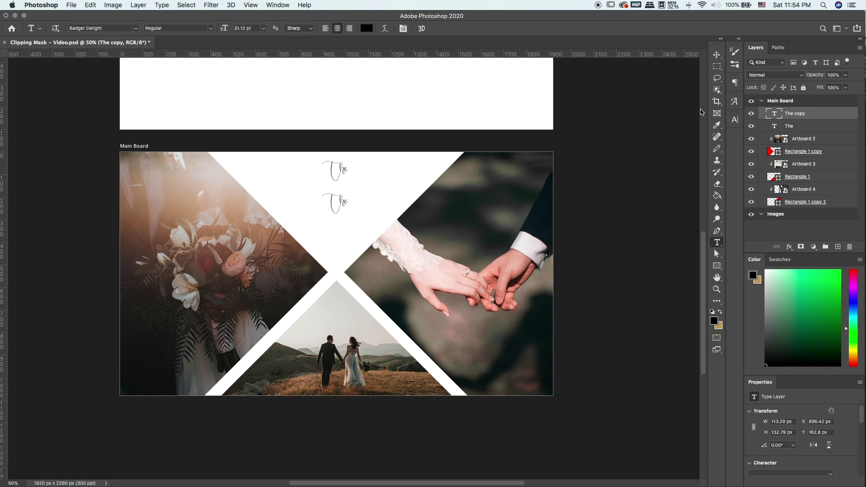
double_click(772, 115)
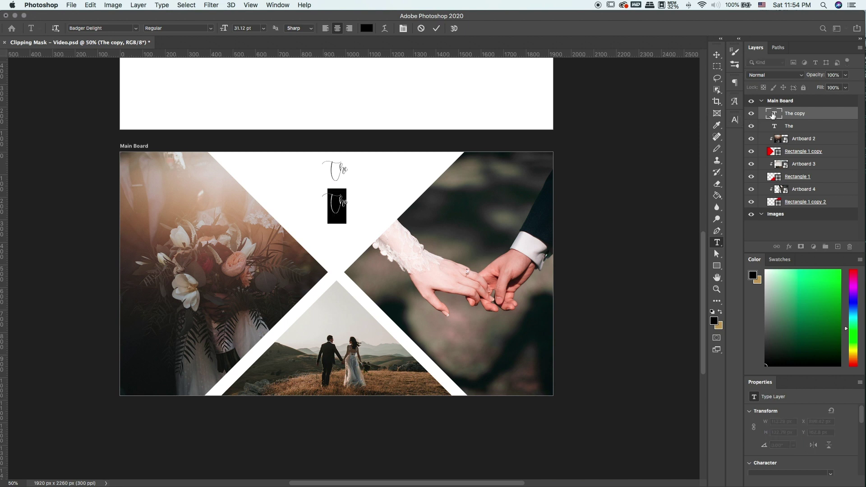
text(Smi)
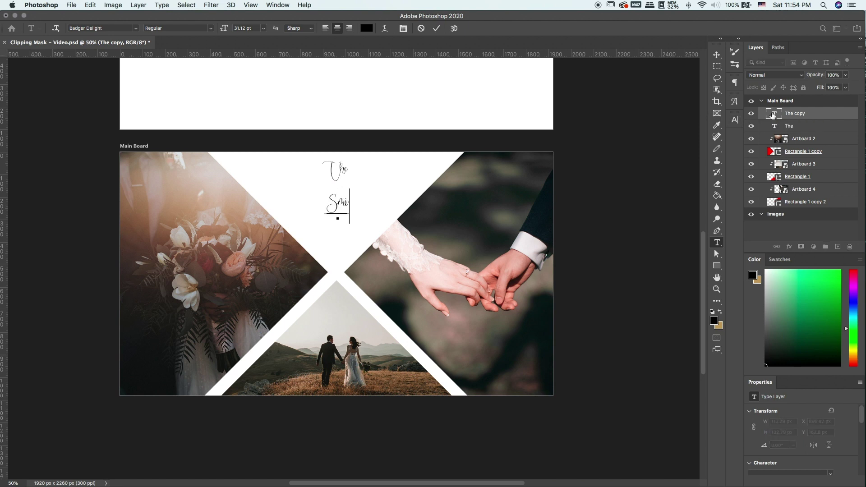
text(ths)
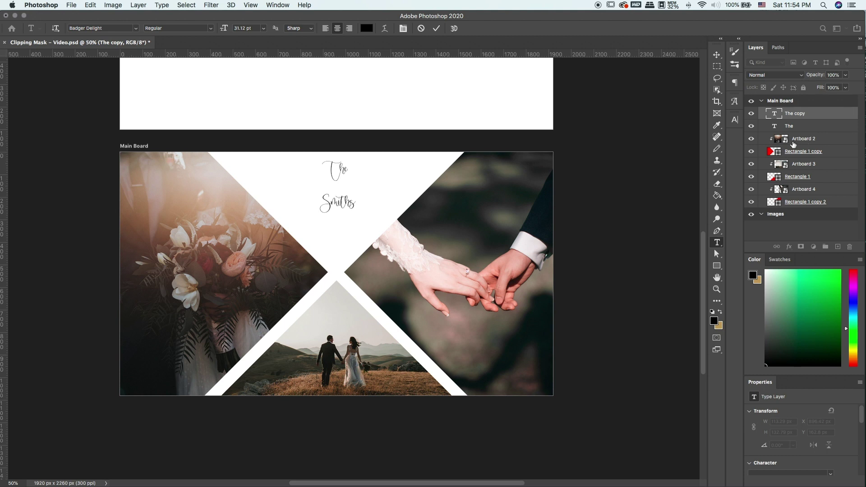
click(794, 144)
Enlarge 'Smiths' to about 258% (80.33 pt) and place it beneath 'The'.
click(793, 114)
key(super+t)
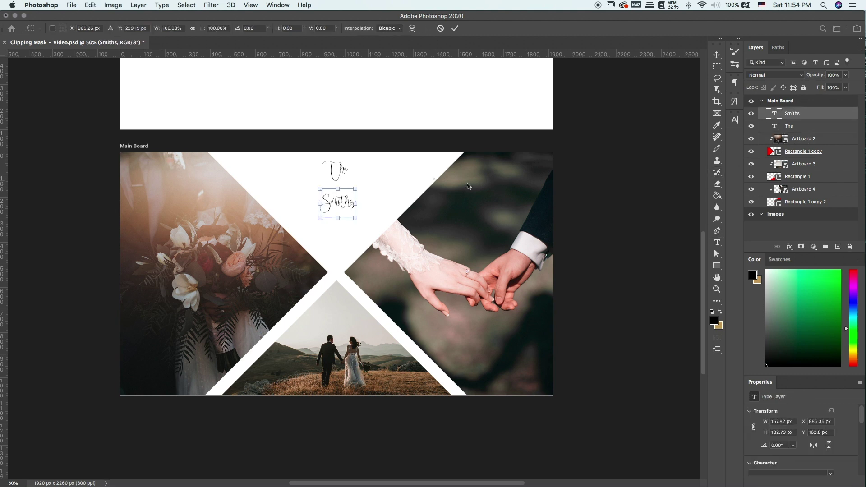
drag(358, 187, 411, 140)
drag(386, 191, 363, 207)
key(Return)
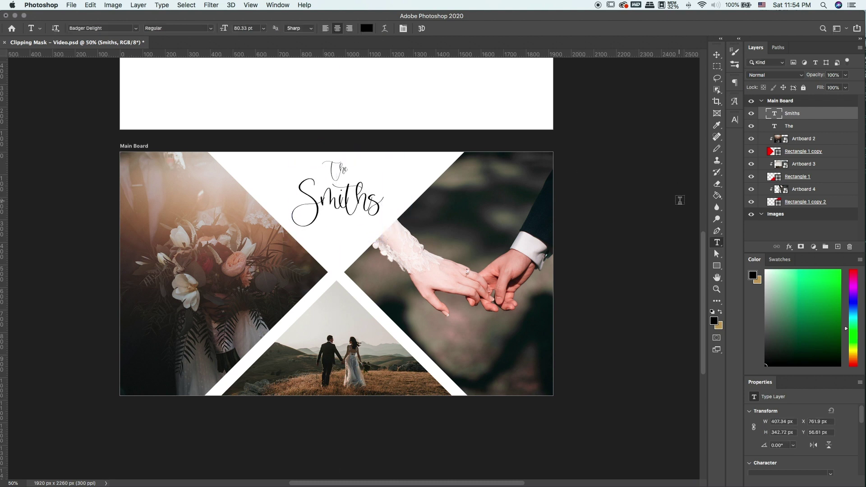
Draw a thin 73 × 8 px bar under Smiths with no stroke and a black fill.
click(717, 266)
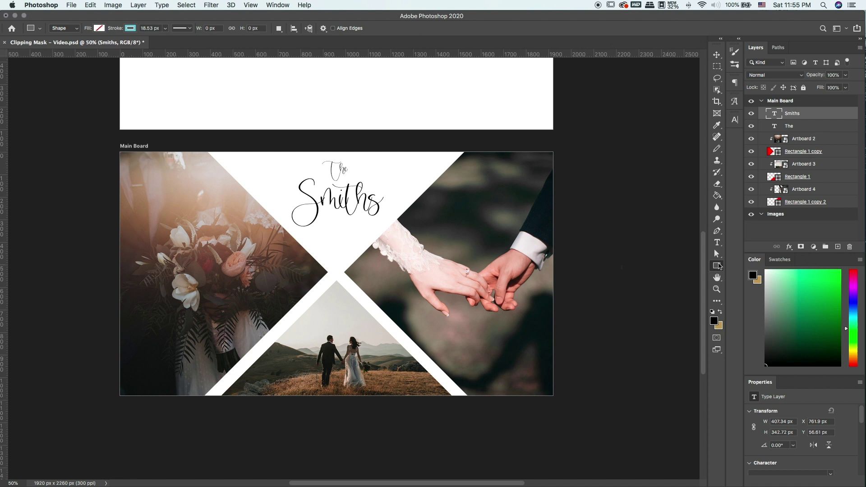
drag(328, 220, 345, 223)
click(768, 438)
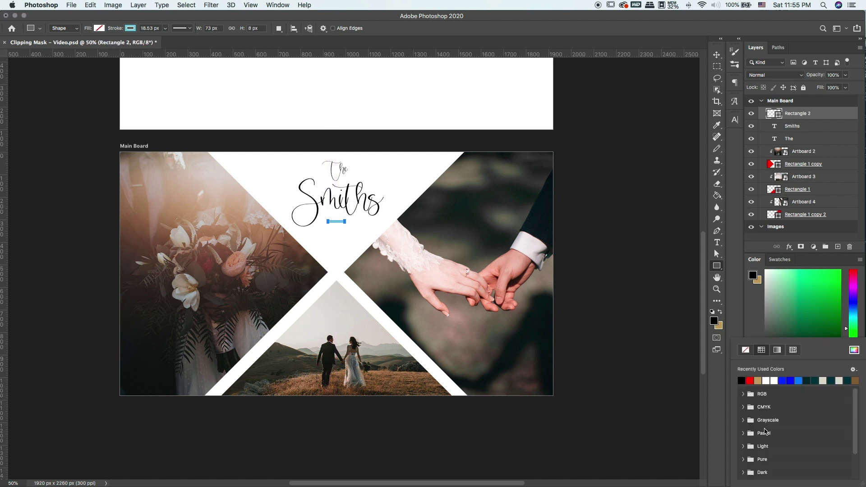
click(745, 350)
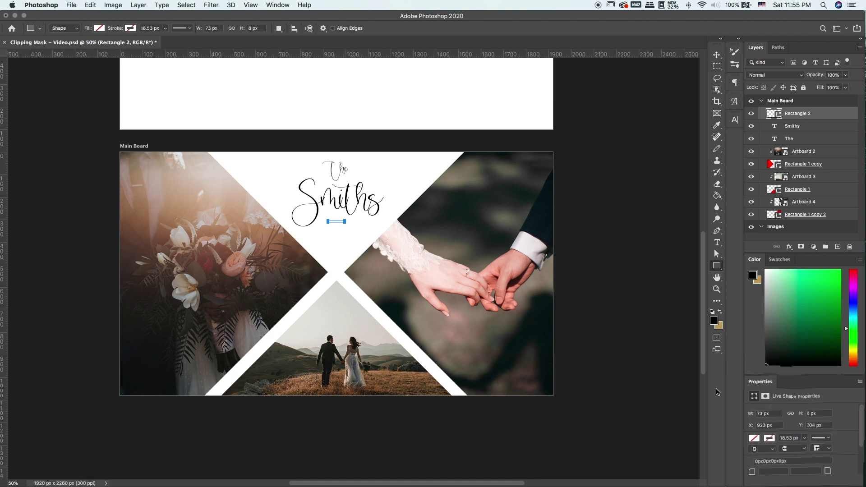
click(754, 442)
click(741, 380)
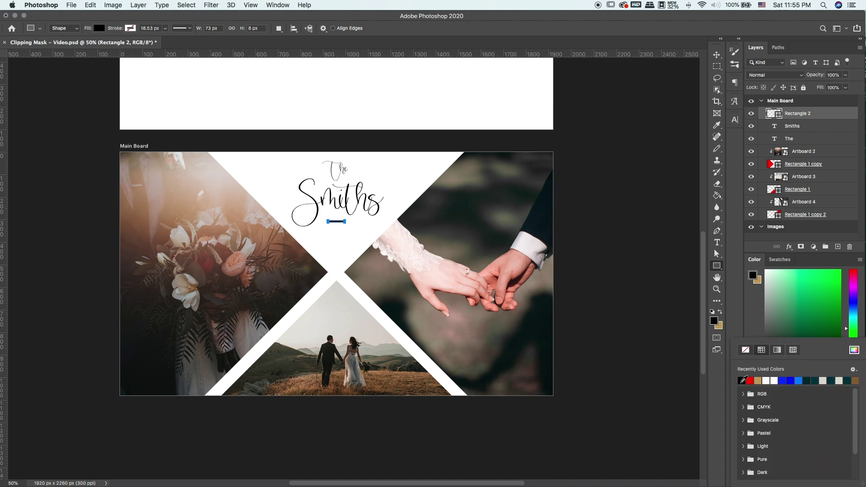
click(798, 176)
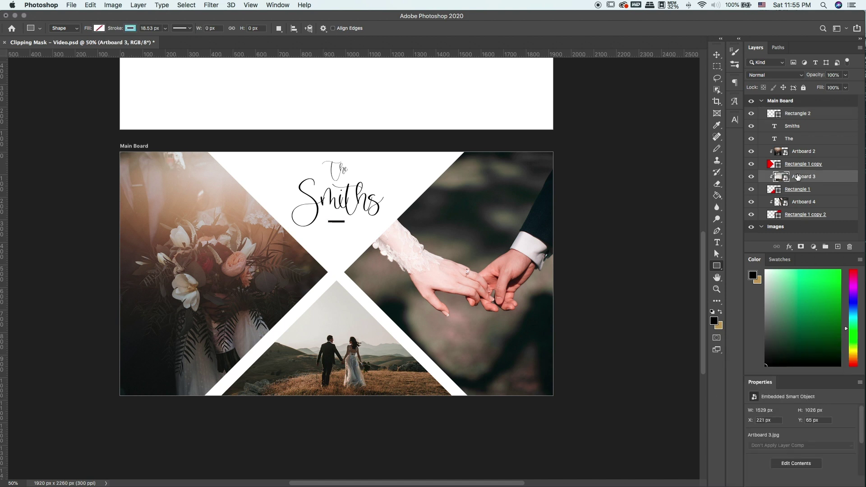
click(794, 129)
click(798, 113)
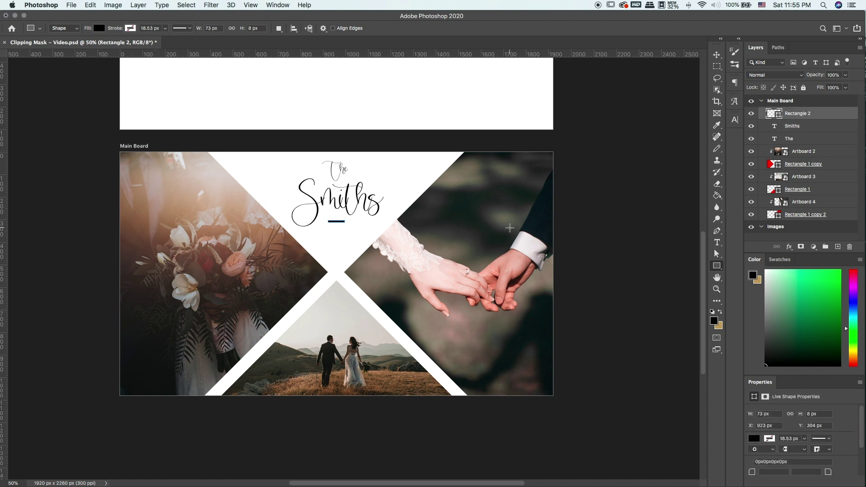
Commit the Lorem Ipsum placeholder line and move it just below Smiths.
key(super+plus)
key(super+plus)
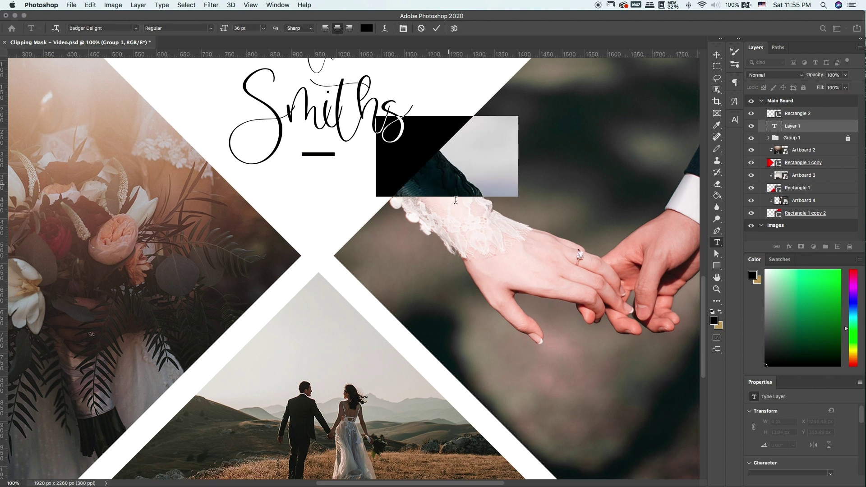
key(Escape)
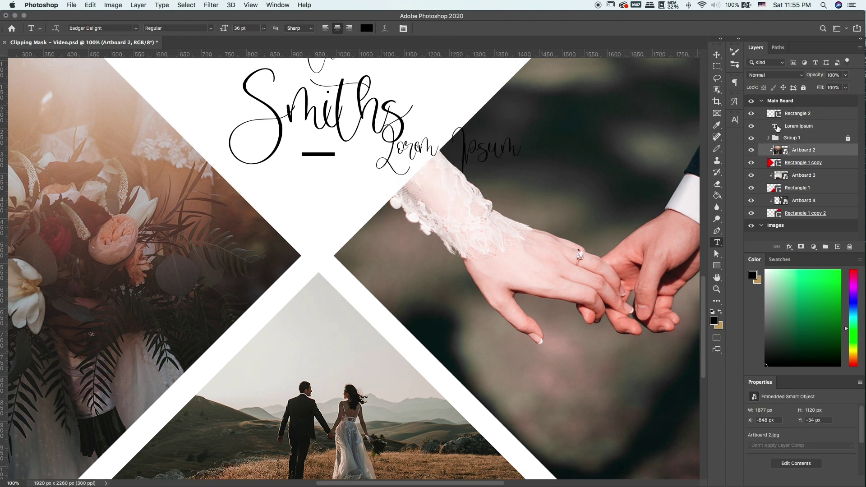
key(super+t)
drag(502, 170, 374, 219)
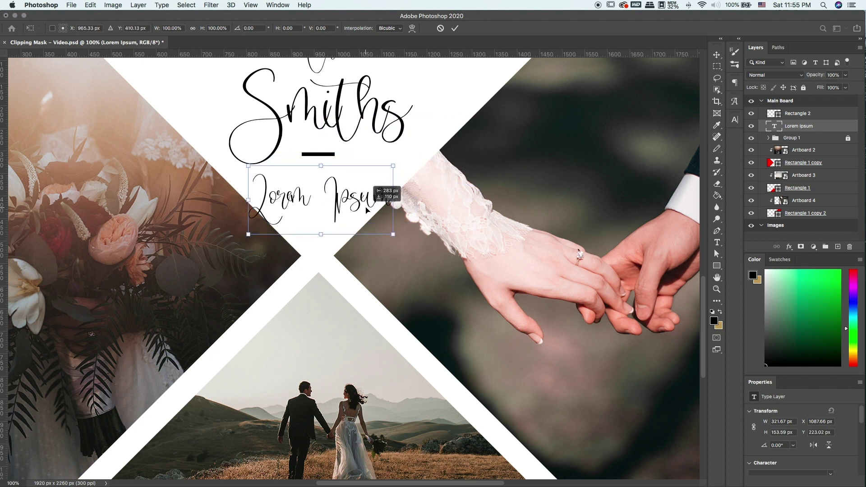
key(Return)
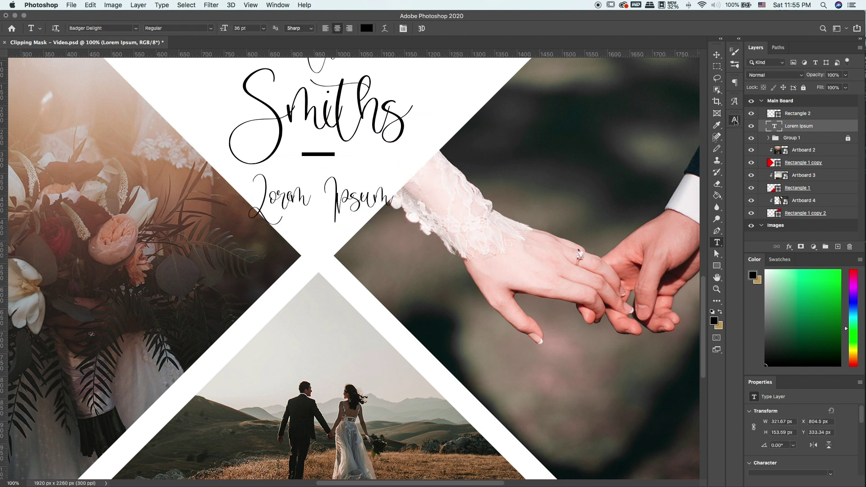
Change the Lorem Ipsum font to Caviar Dreams Bold.
click(735, 119)
click(664, 134)
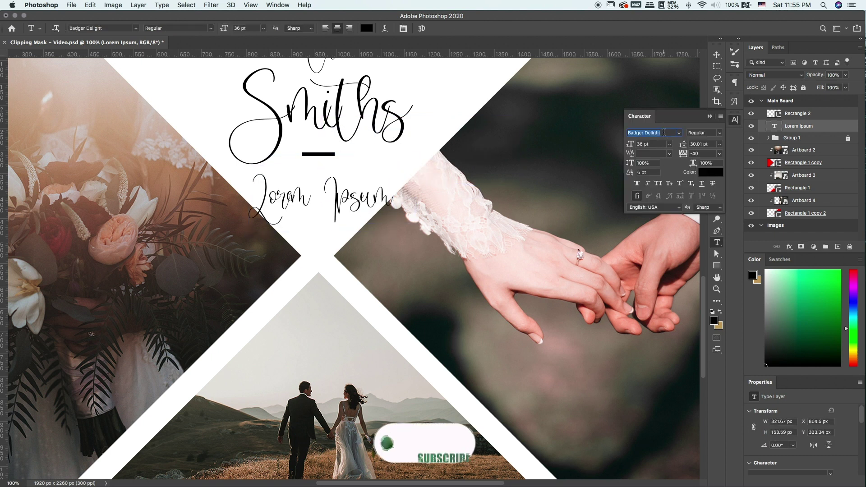
text(es)
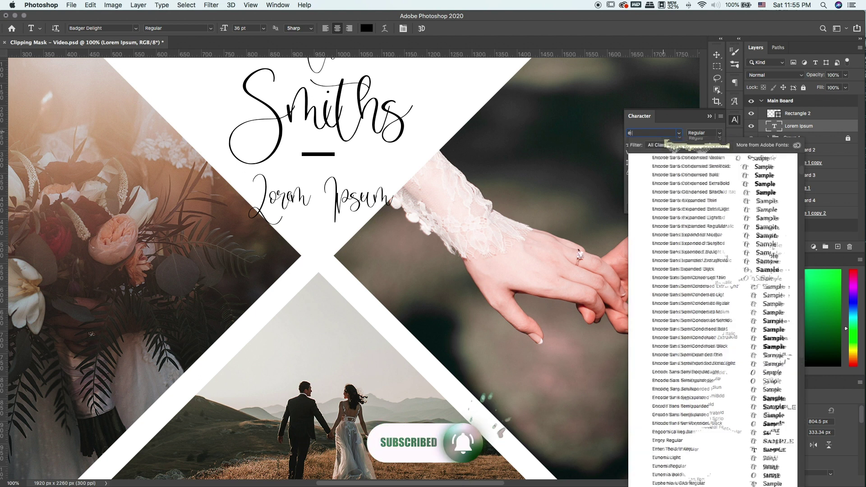
key(BackSpace)
key(BackSpace)
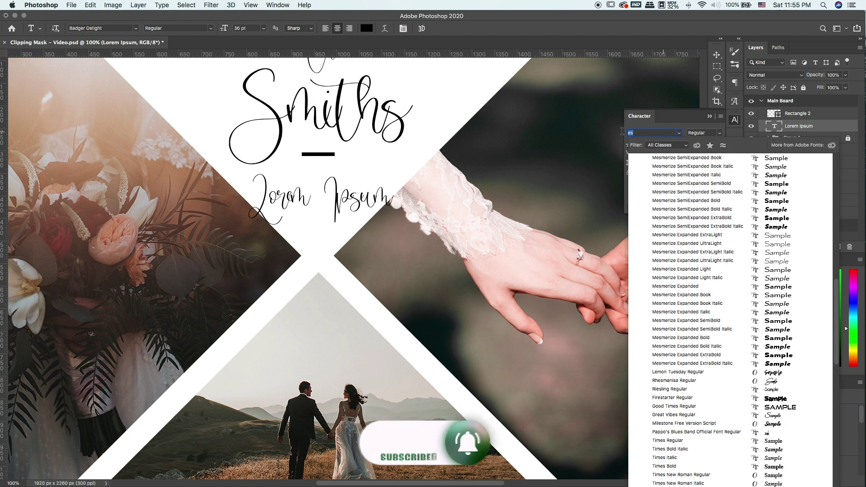
text(cav)
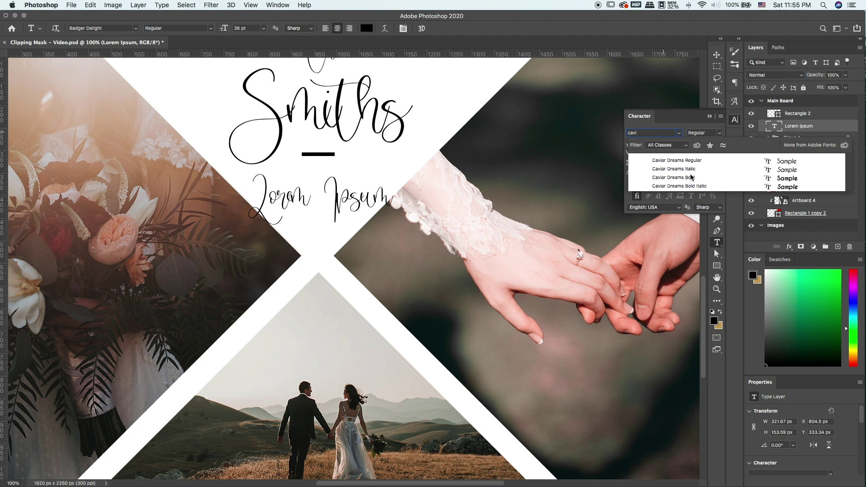
text(i)
click(690, 177)
click(787, 152)
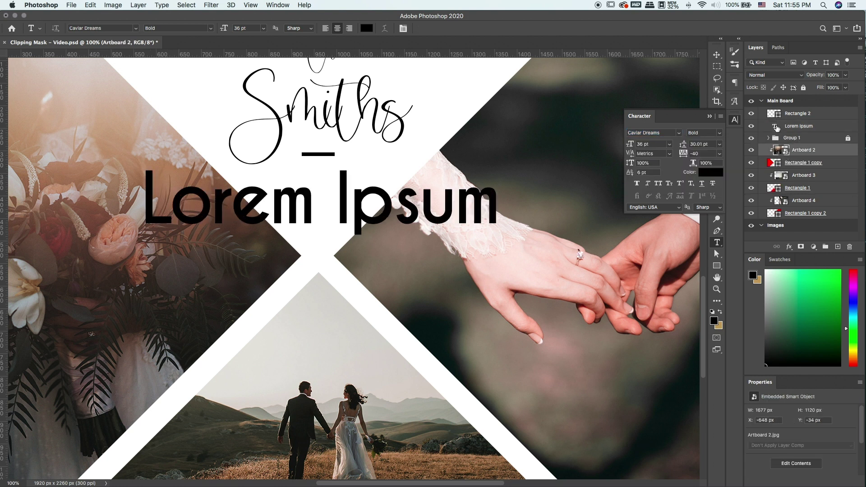
Retype the line as 'established' and set it in Small Caps.
double_click(775, 127)
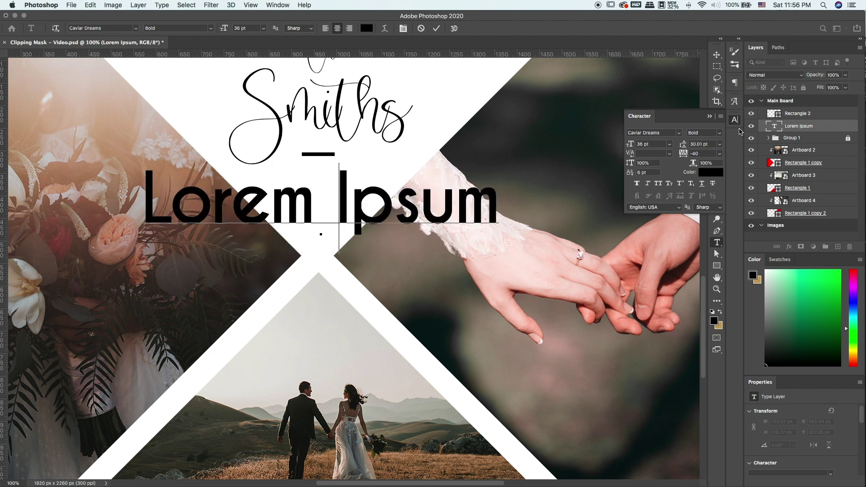
text(established)
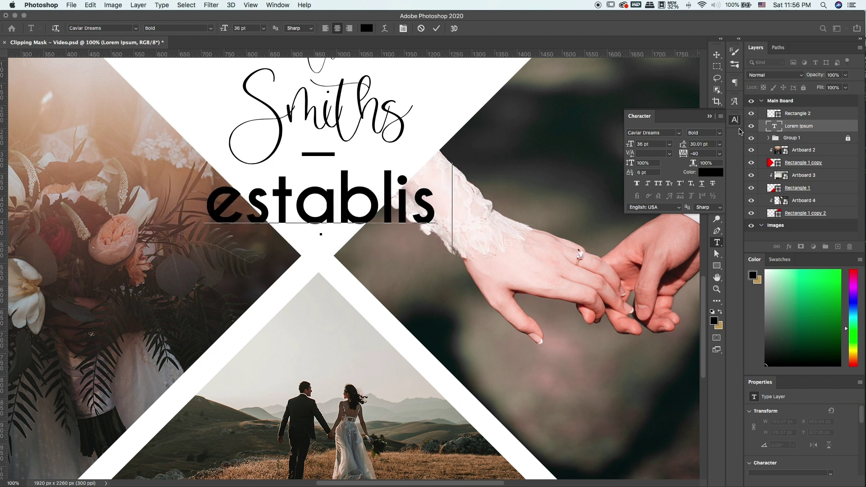
click(777, 127)
double_click(777, 126)
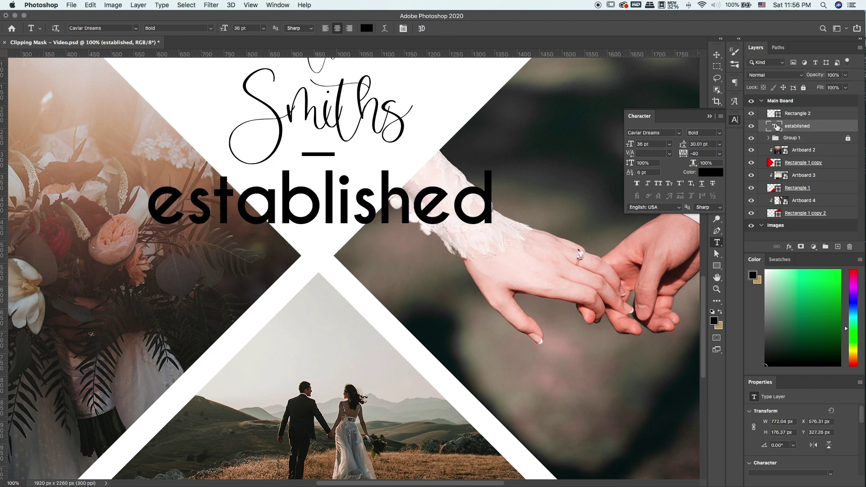
click(720, 117)
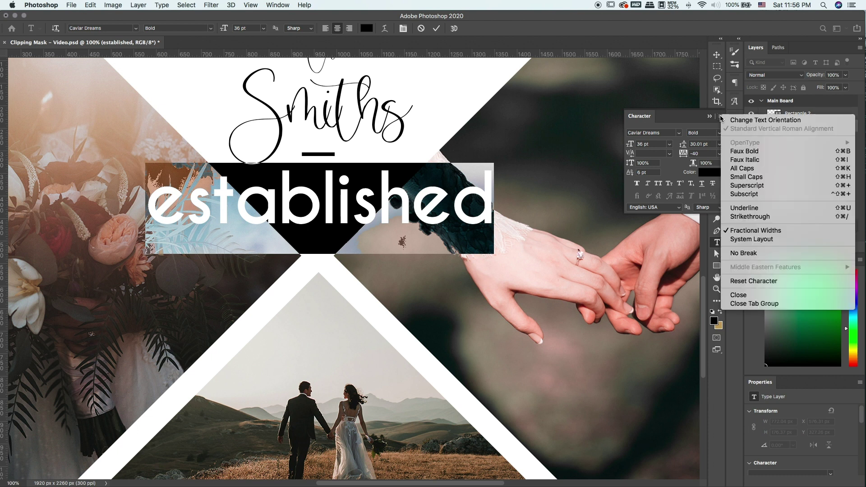
click(757, 177)
key(super+h)
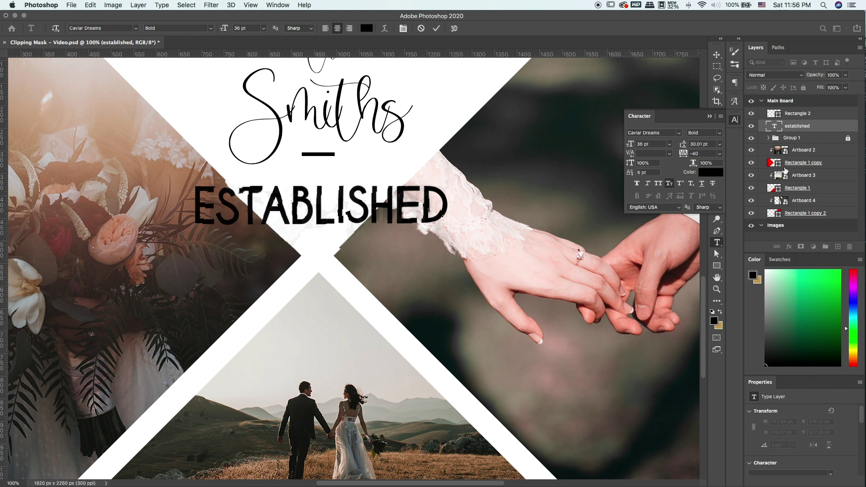
key(super+Return)
Shrink ESTABLISHED to 8 pt, set tracking to 120, and duplicate its layer.
key(super+t)
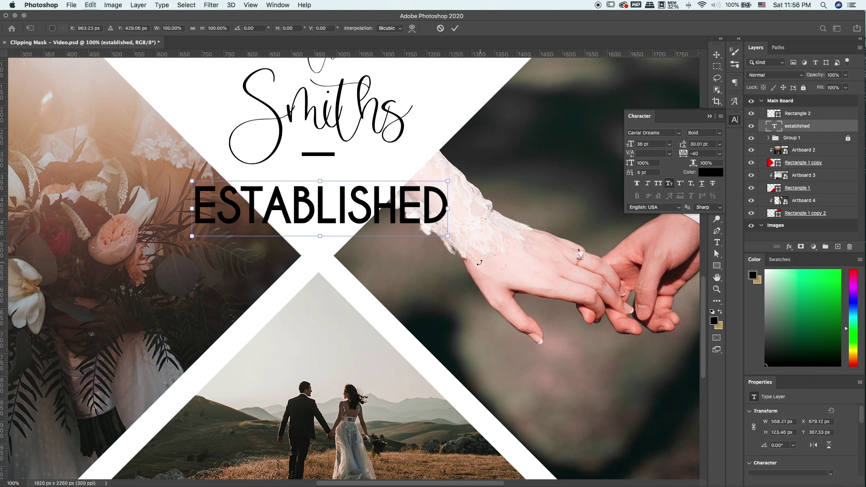
drag(448, 236, 340, 181)
key(Return)
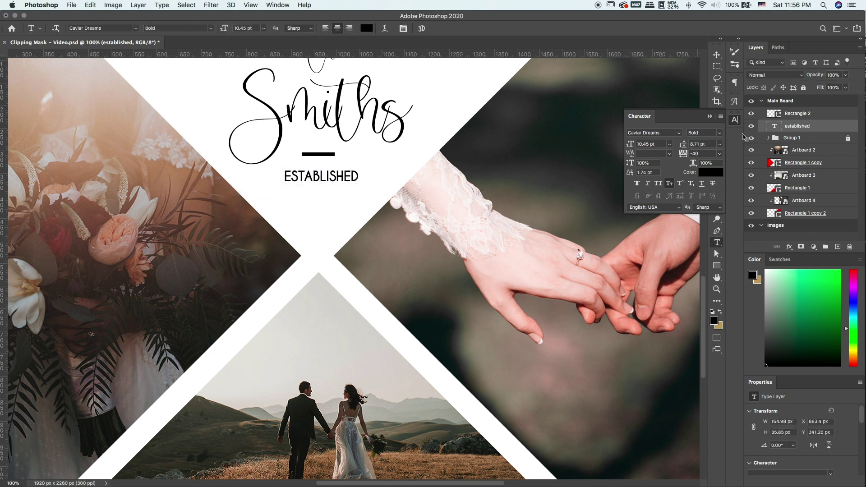
drag(630, 144, 630, 144)
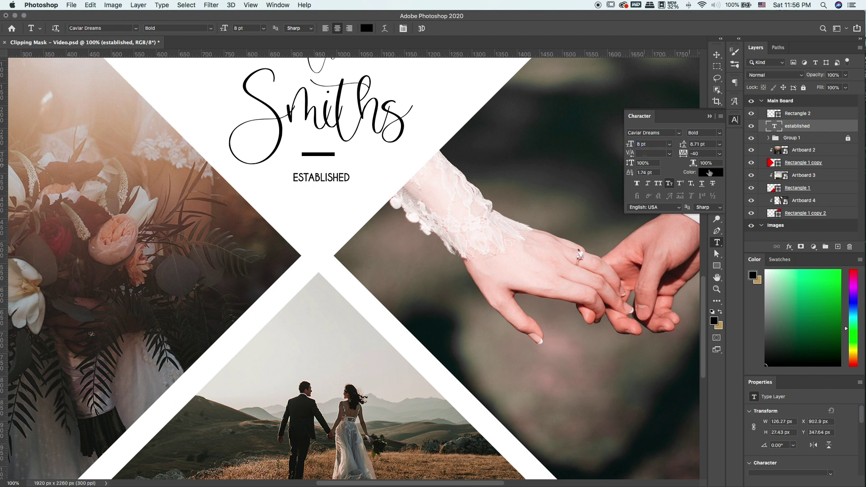
mouse_move(683, 153)
mouse_down()
mouse_move(691, 154)
mouse_move(683, 155)
mouse_up()
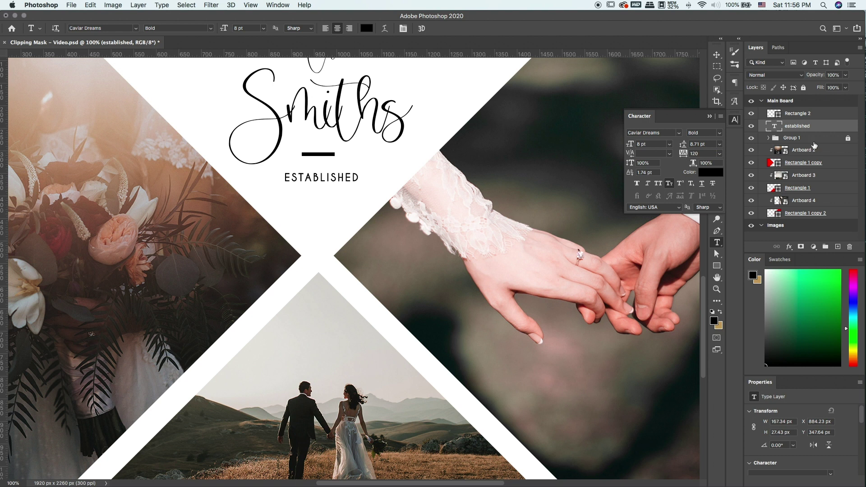
drag(777, 130, 774, 134)
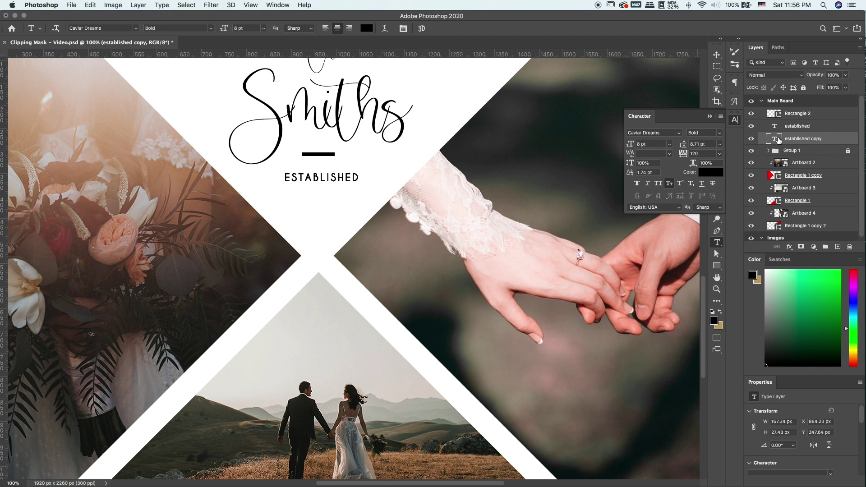
Move the ESTABLISHED copy below the original and retype it as 'may 8th 2019'.
key(super+t)
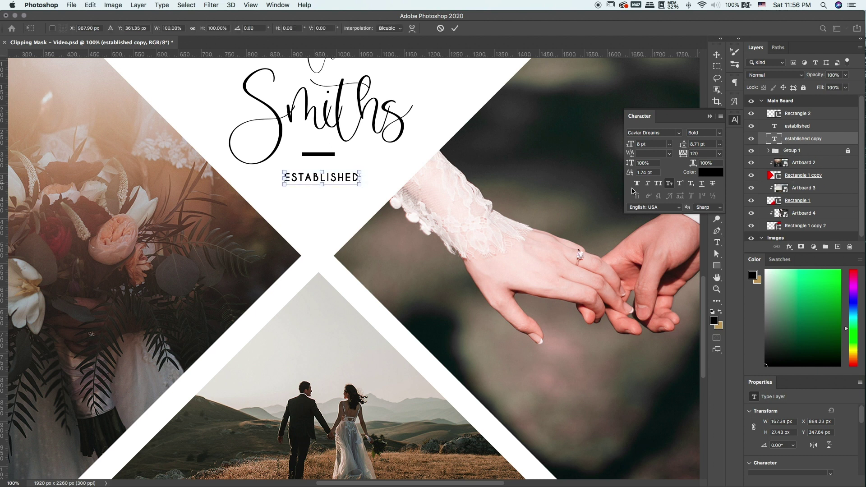
drag(343, 188, 342, 212)
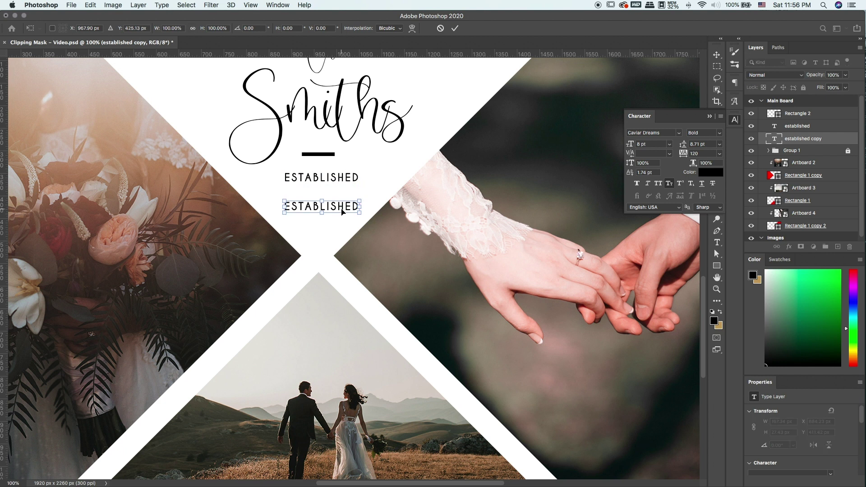
key(Return)
double_click(774, 140)
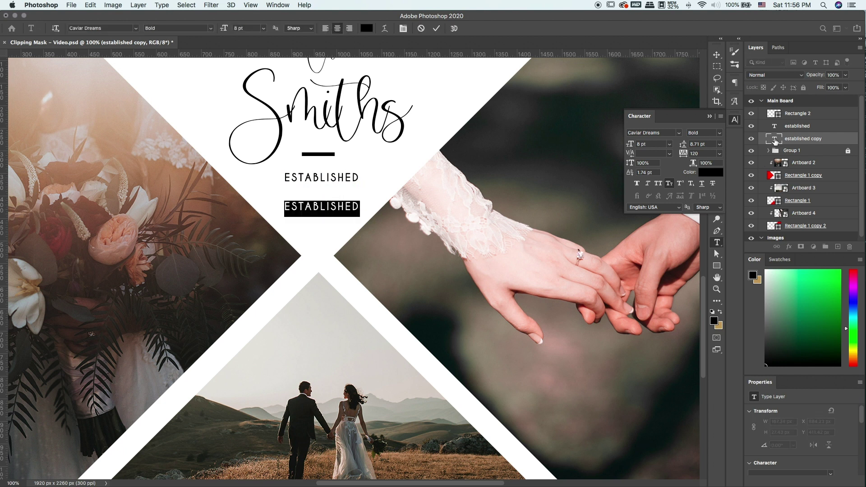
text(may)
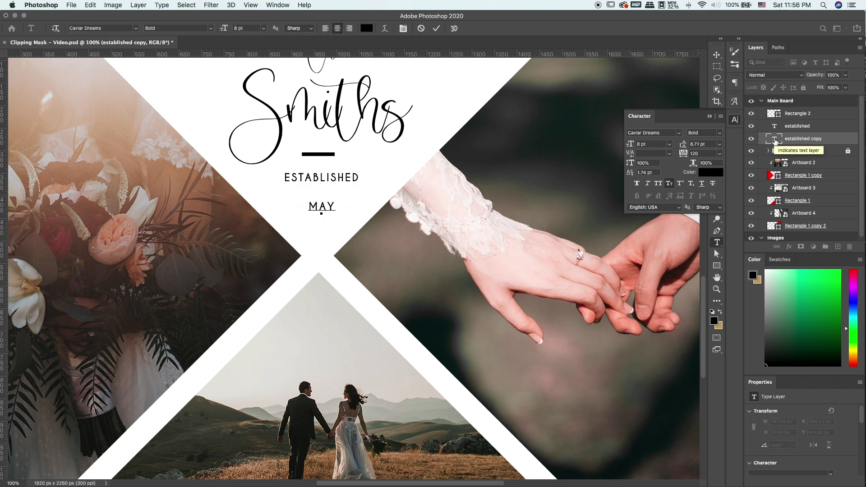
text( 8th 2019)
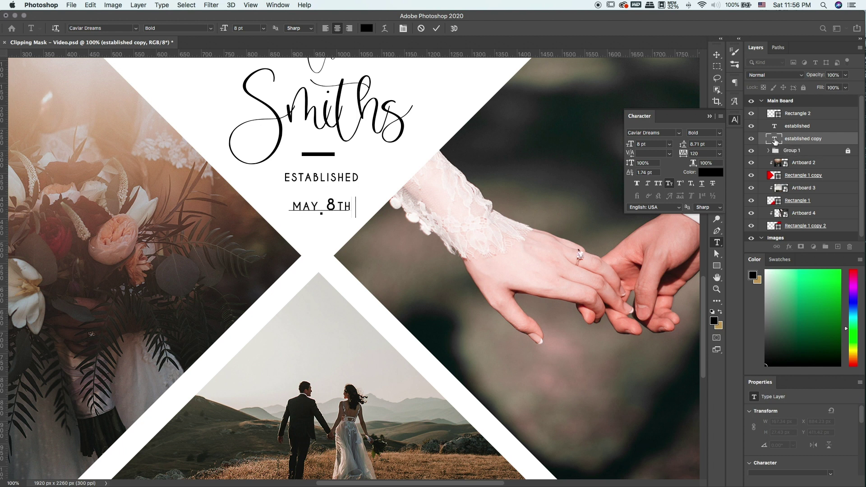
click(776, 141)
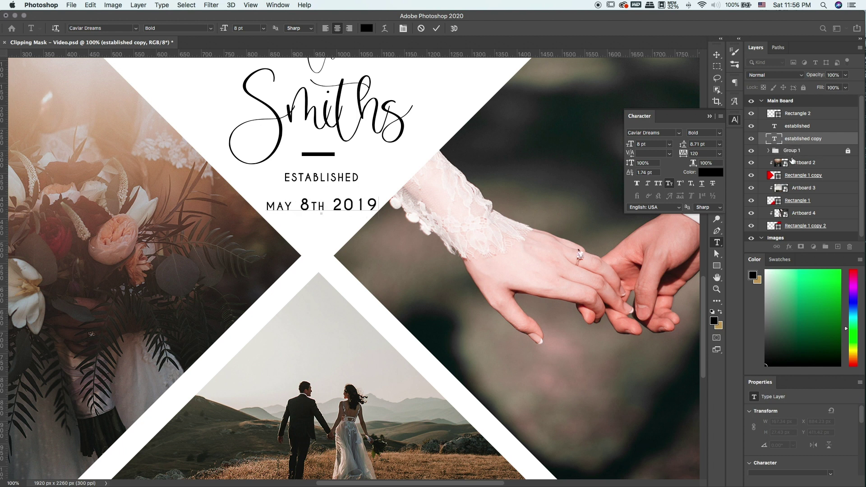
Set the date line to 6 pt and nudge it up closer to ESTABLISHED.
double_click(776, 139)
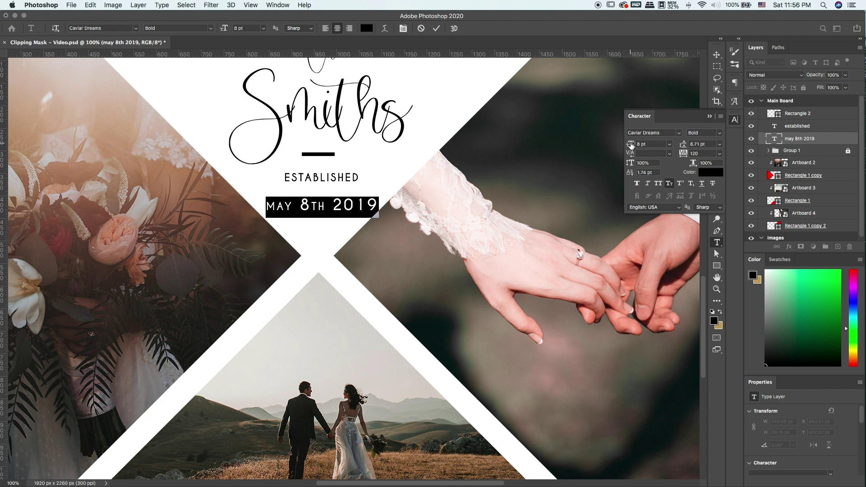
drag(630, 145, 630, 145)
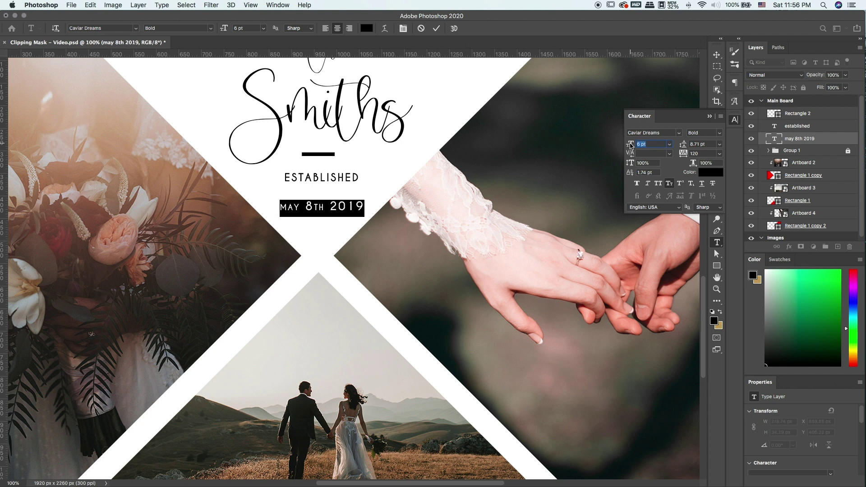
click(767, 152)
click(774, 140)
key(ctrl+t)
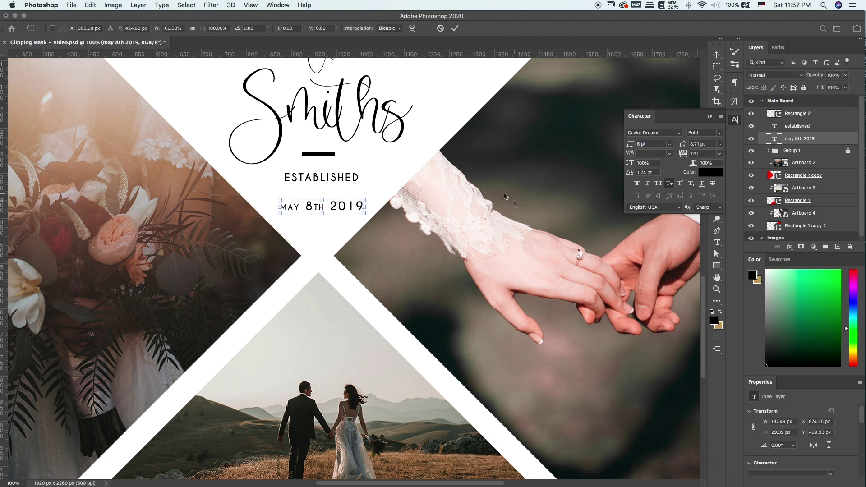
drag(339, 209, 339, 202)
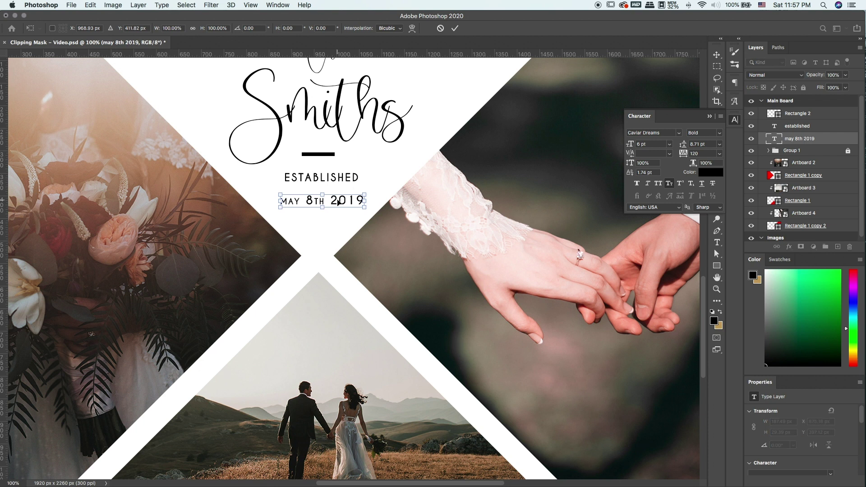
key(Return)
Reduce ESTABLISHED to 6 pt as well.
click(799, 126)
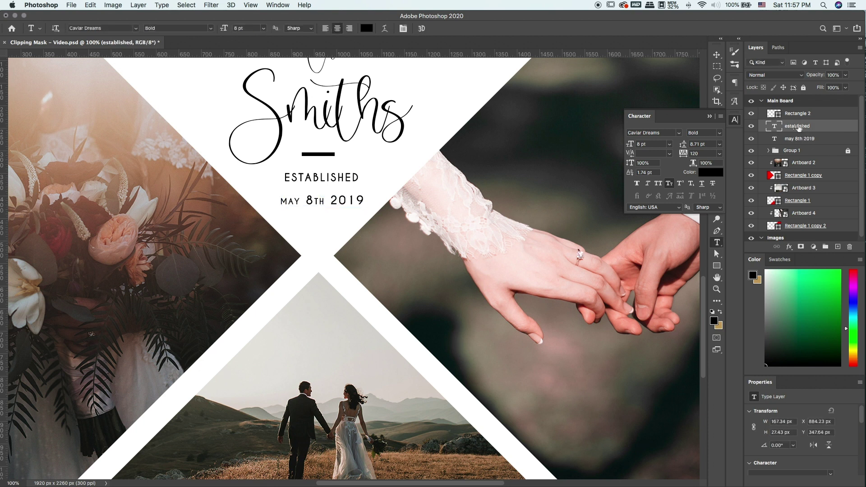
double_click(775, 127)
drag(631, 144, 631, 145)
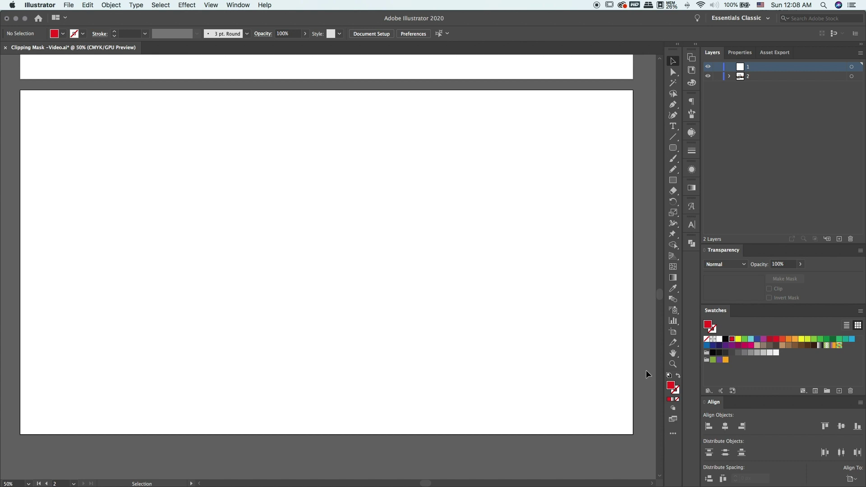
Draw a tall red rectangle centred on the artboard and copy it right, bottom-aligned to the artboard.
click(676, 181)
drag(249, 212, 443, 434)
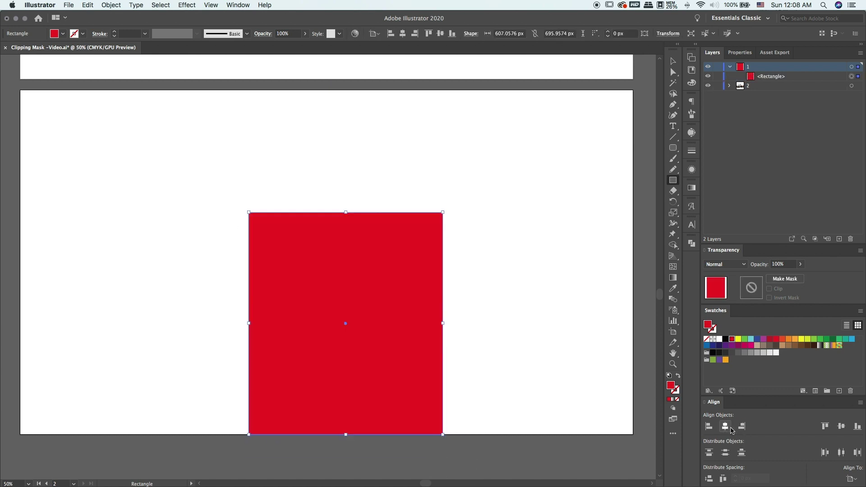
click(725, 426)
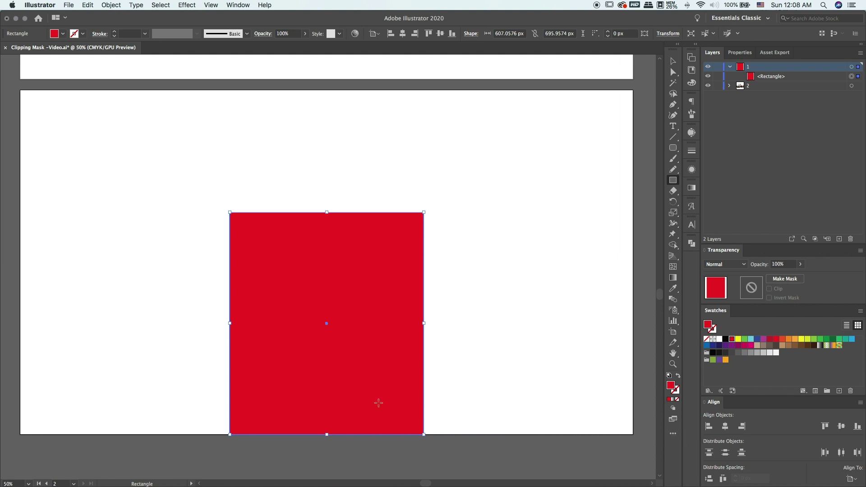
key(v)
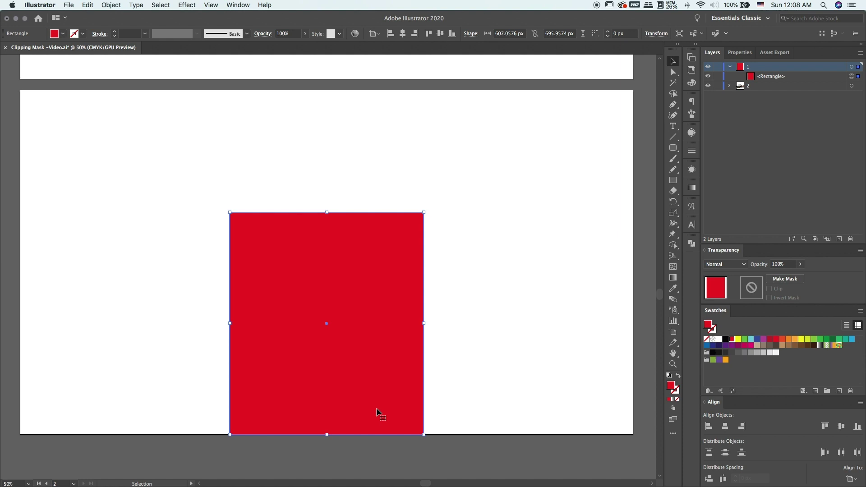
drag(261, 393, 463, 390)
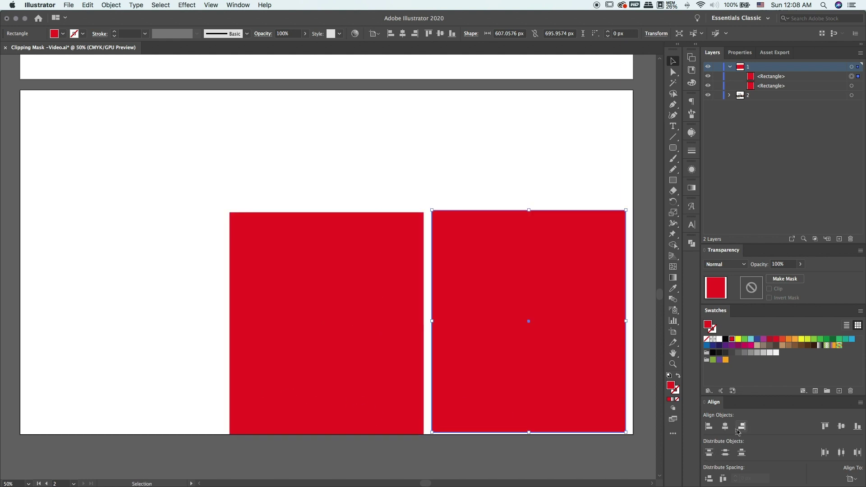
key(shift+Right)
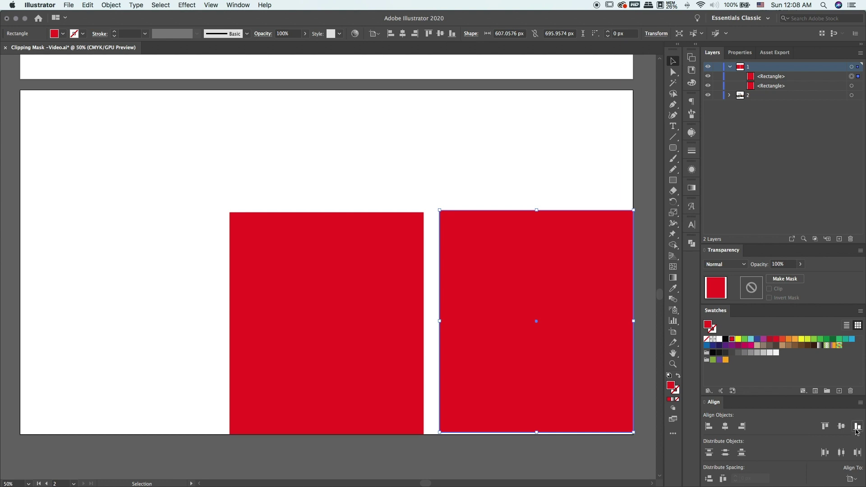
click(857, 428)
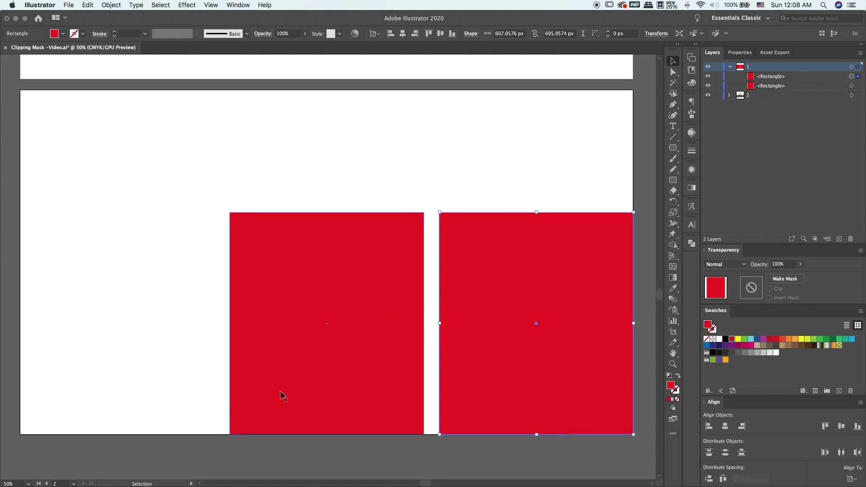
Copy the rectangle to the artboard's left edge and align its bottom with the others.
click(273, 419)
drag(331, 401, 114, 407)
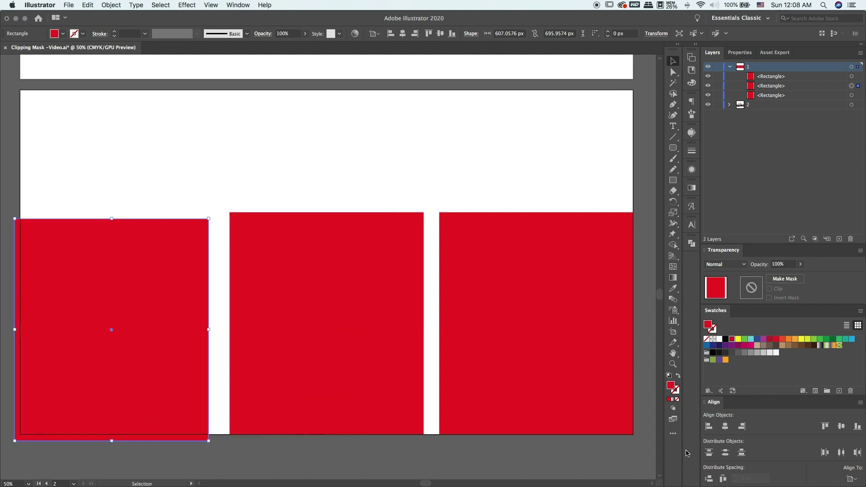
click(709, 426)
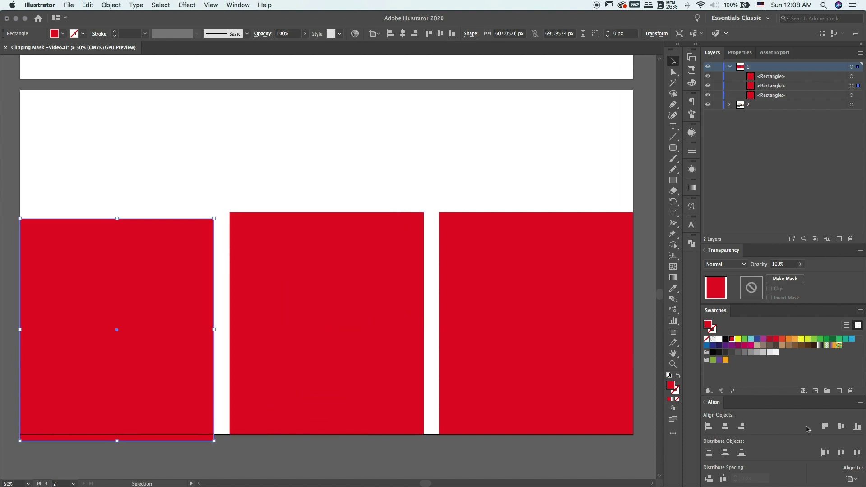
click(857, 427)
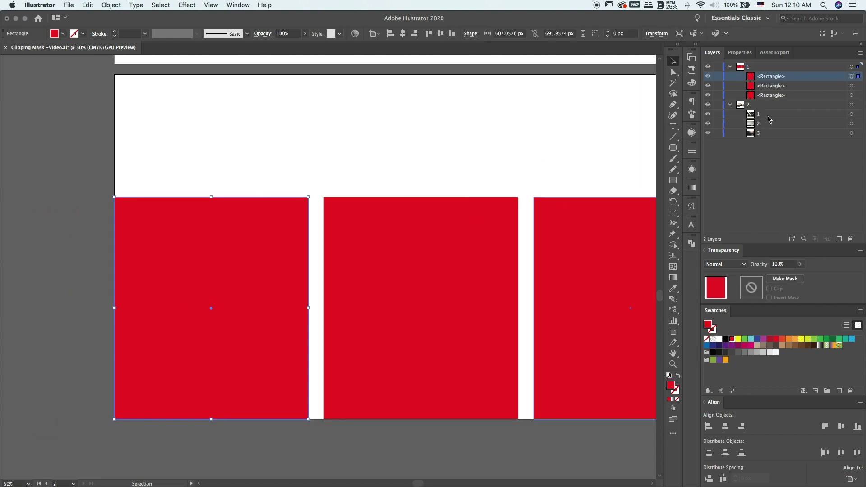
Move the hand-holding photo onto the left red rectangle.
click(768, 116)
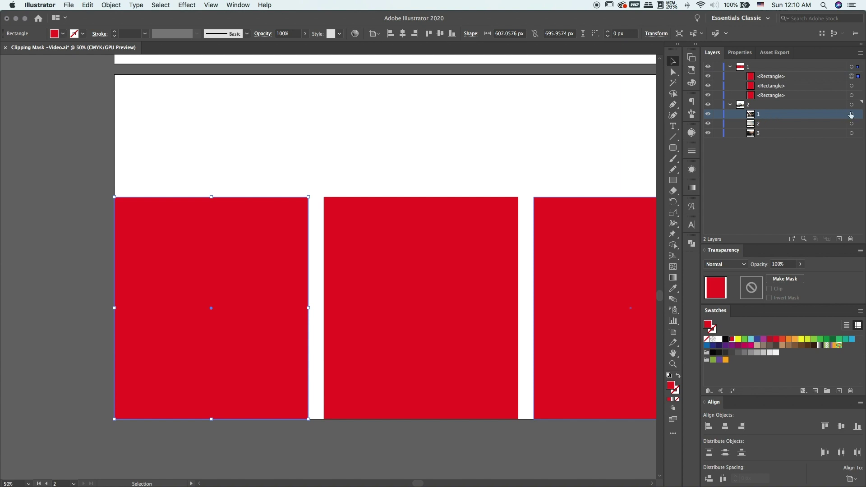
click(850, 115)
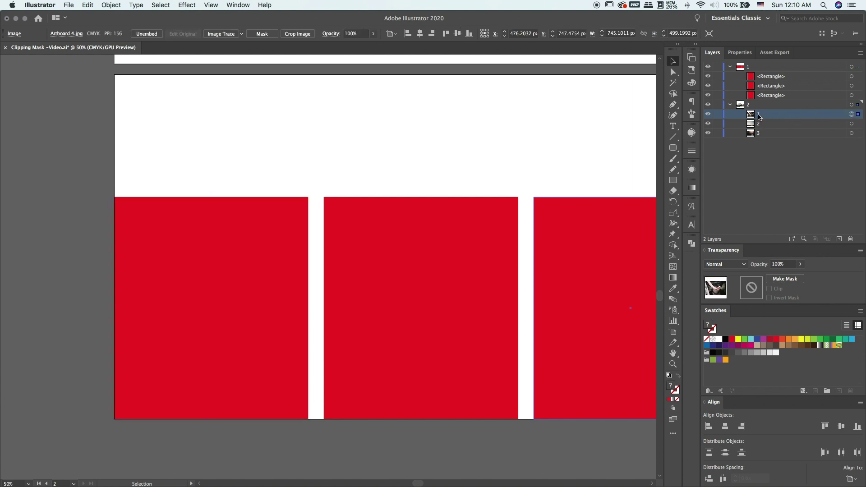
scroll(375, 163, up, 5)
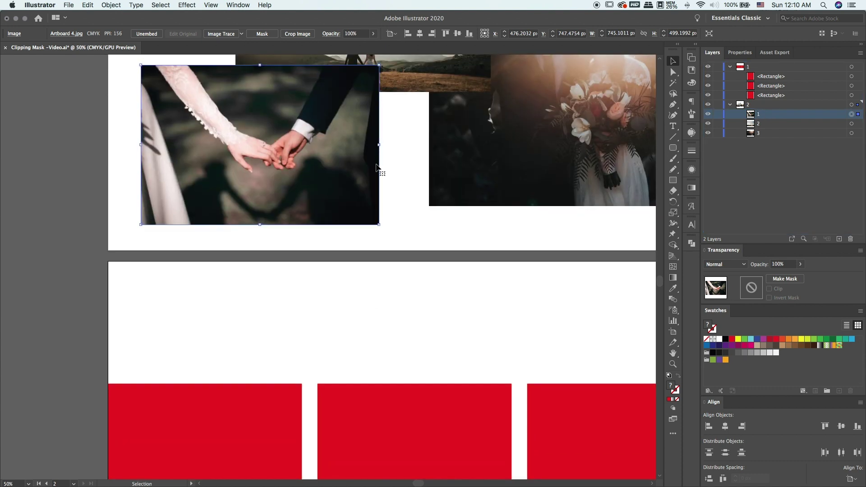
drag(236, 143, 45, 358)
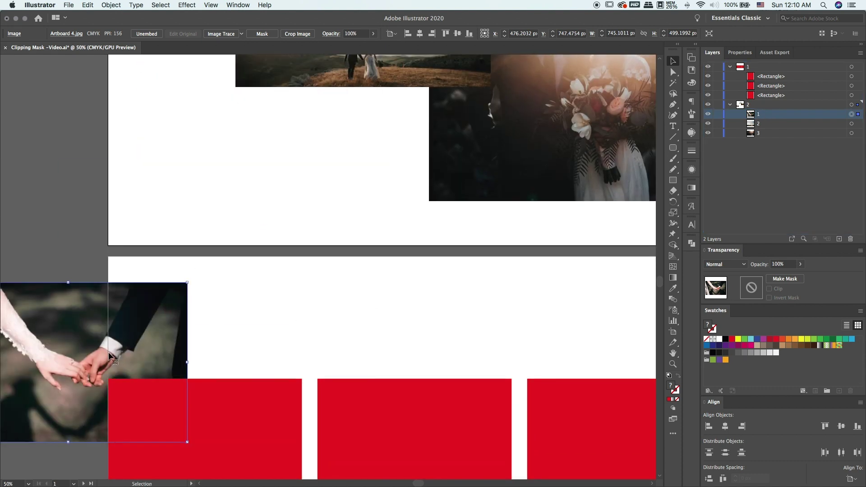
scroll(123, 339, down, 4)
drag(75, 186, 157, 251)
scroll(366, 158, left, 3)
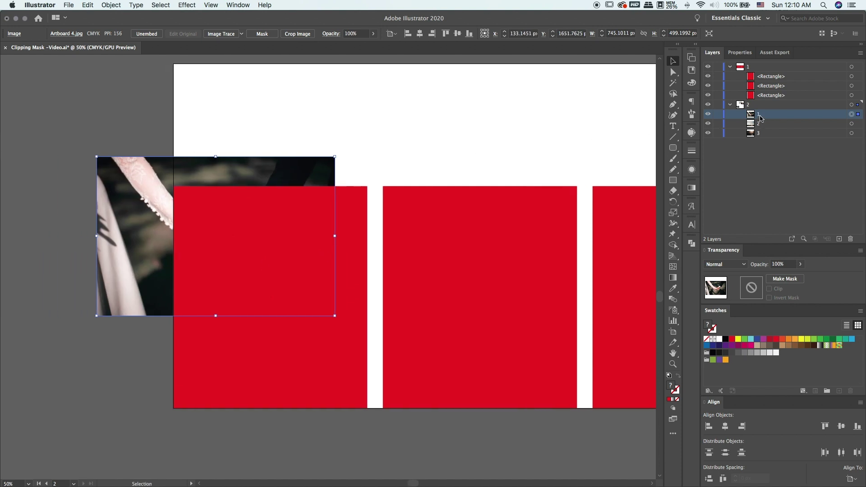
Stack photo 1 beneath the left rectangle in layer 1 and select both.
drag(760, 118, 765, 82)
click(337, 233)
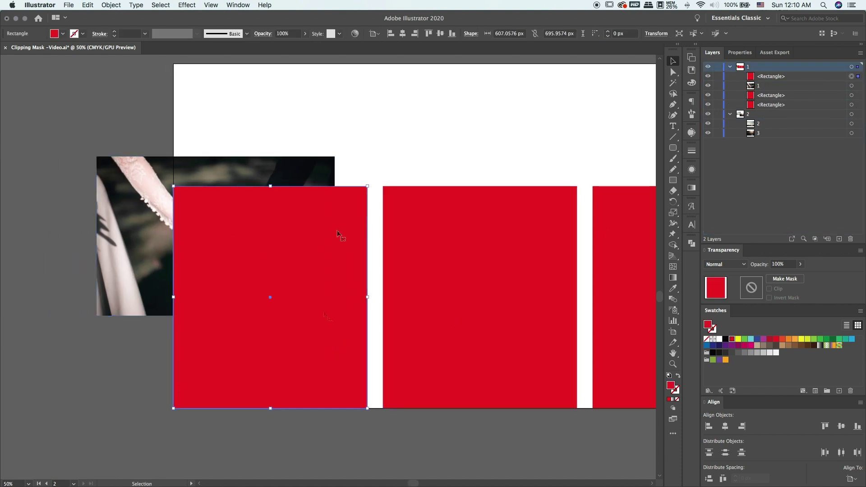
click(298, 173)
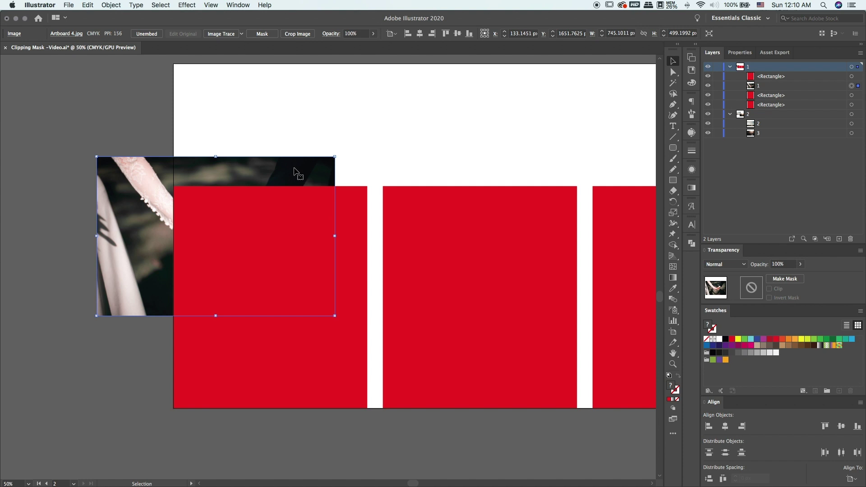
click(857, 76)
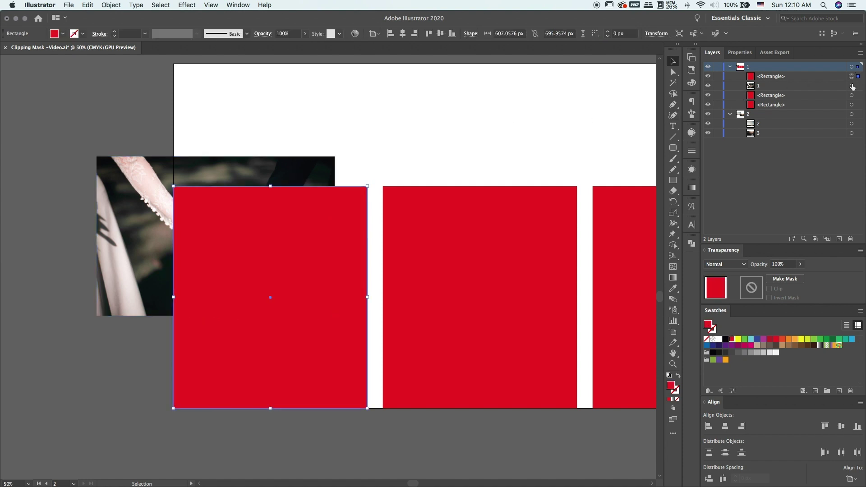
shift+click(857, 86)
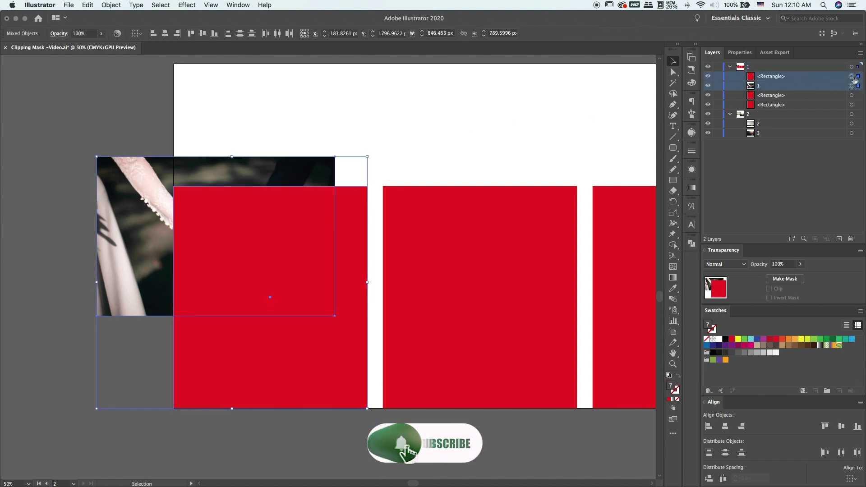
Make a clipping mask of the hands photo with the left red rectangle.
right_click(267, 248)
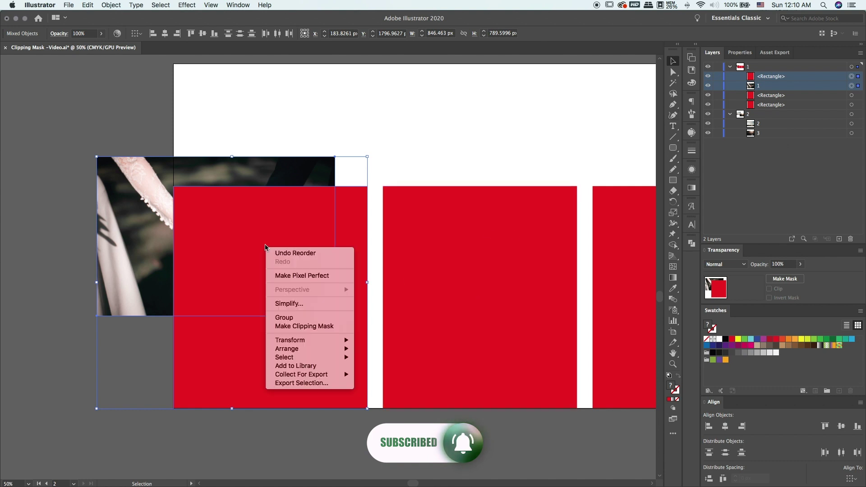
click(312, 326)
click(430, 126)
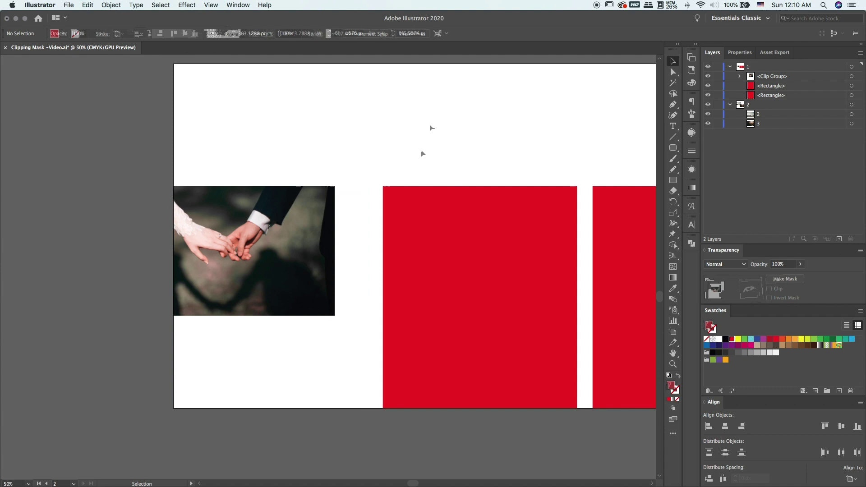
click(303, 275)
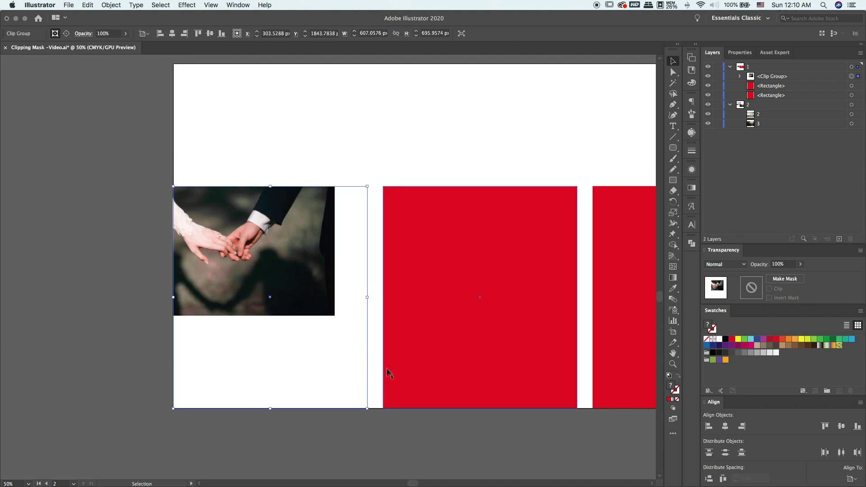
Enlarge the hands photo inside its mask to about 1257 × 842 px and shift it to fill the square.
click(740, 76)
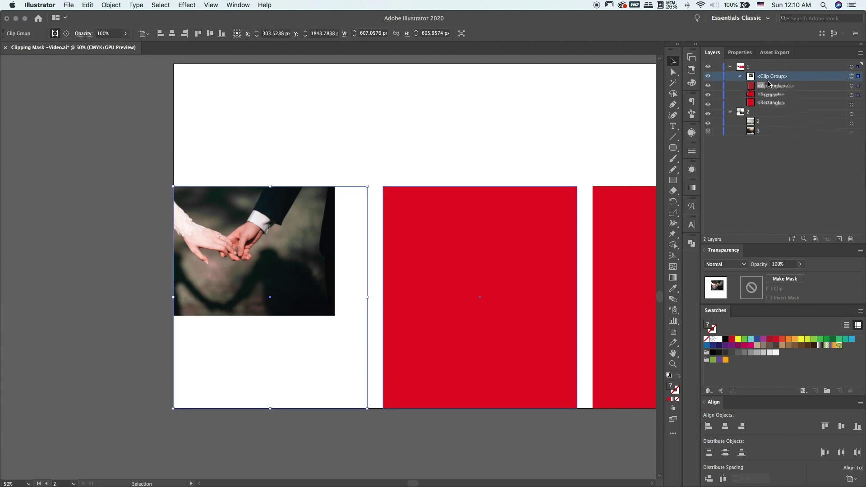
click(812, 86)
click(852, 95)
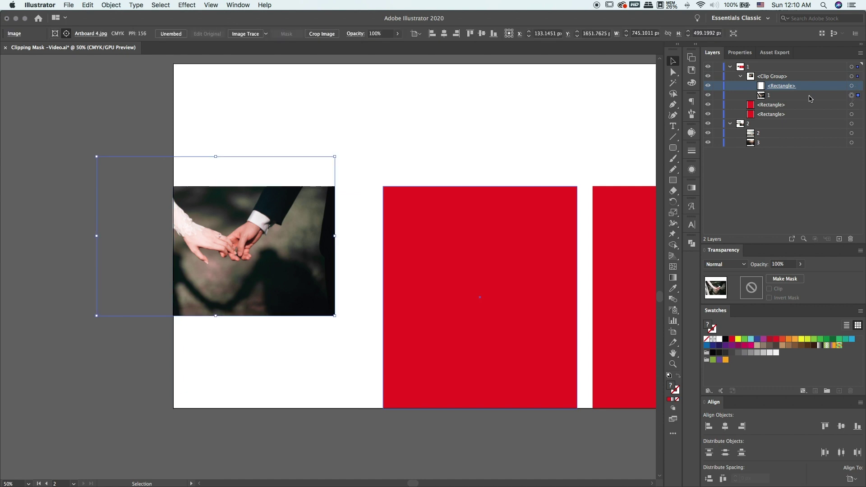
drag(335, 316, 498, 425)
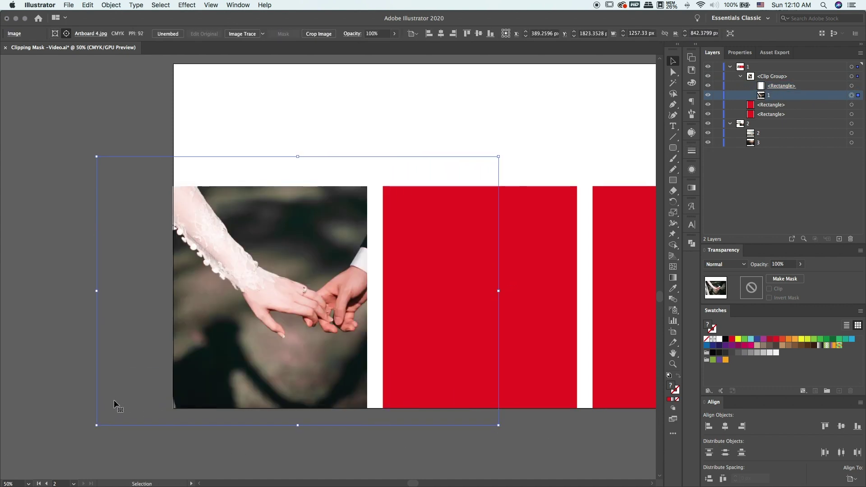
mouse_move(113, 399)
mouse_down()
mouse_move(83, 405)
mouse_move(101, 391)
mouse_up()
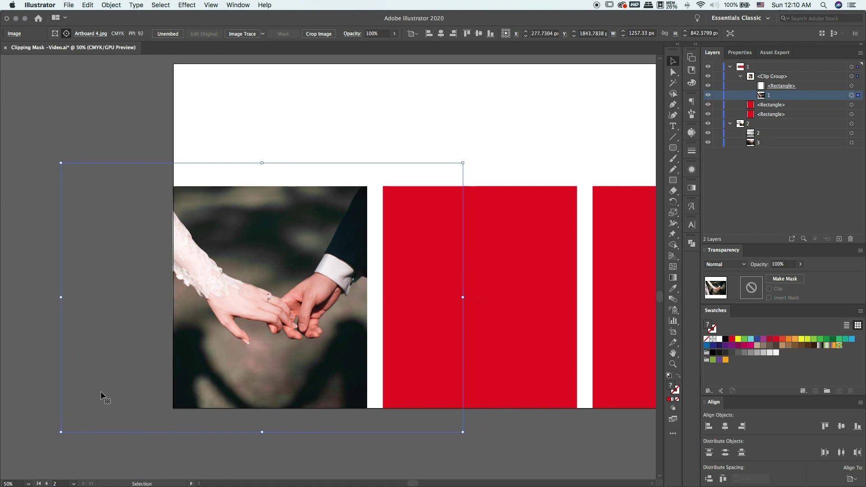
scroll(115, 399, right, 5)
Move the hillside couple photo down onto the middle red rectangle.
click(464, 369)
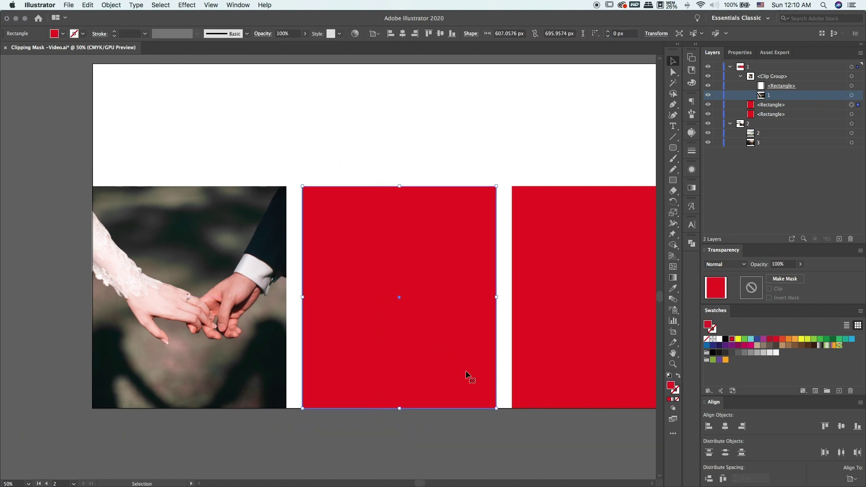
scroll(466, 374, up, 10)
scroll(467, 374, right, 3)
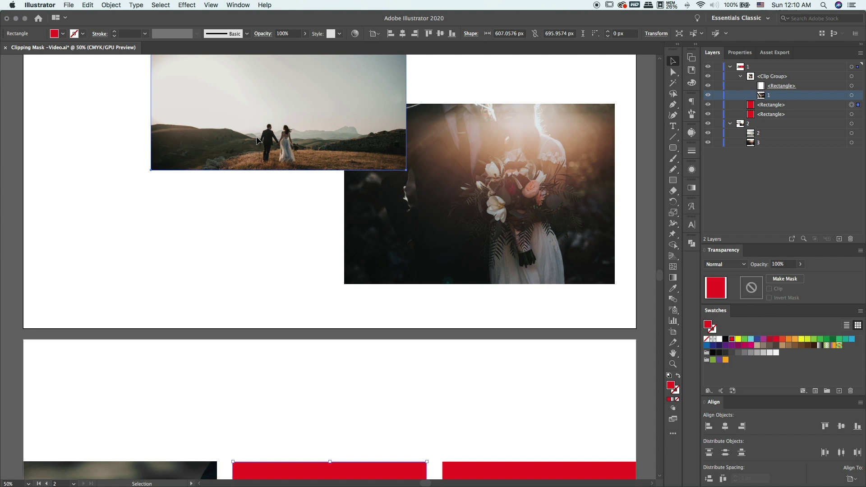
drag(256, 140, 277, 424)
scroll(291, 401, down, 8)
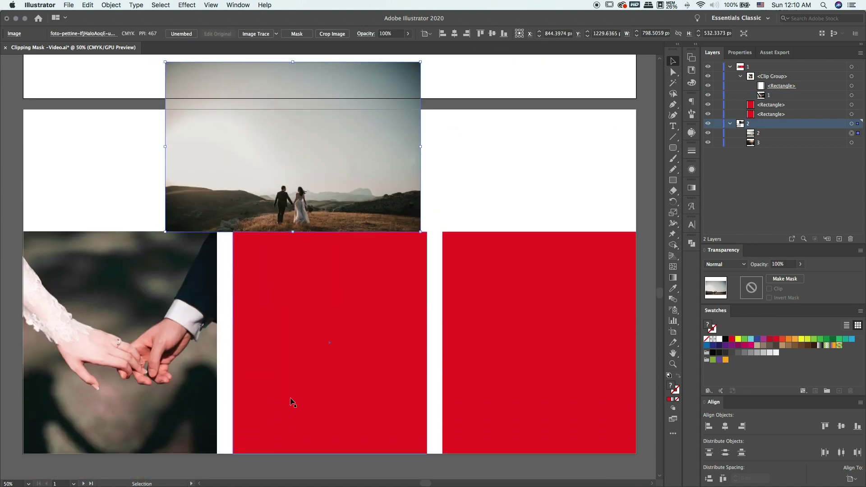
drag(313, 197, 346, 316)
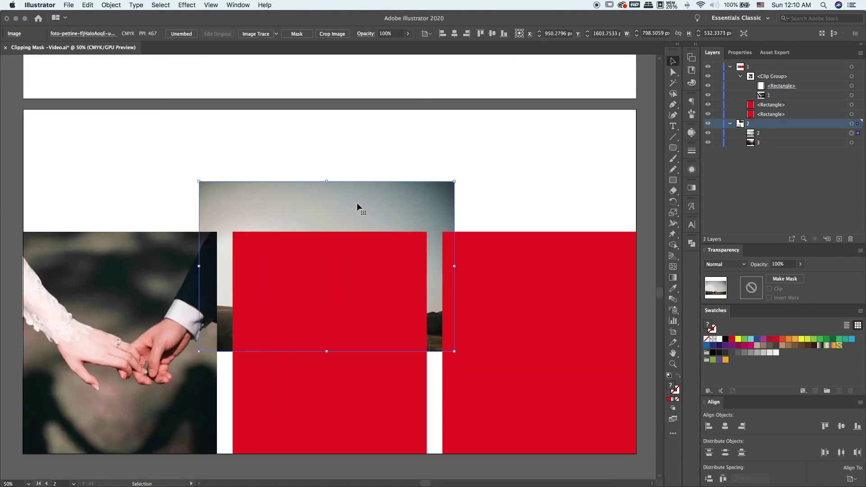
Restack photo 2 in layer 1 directly beneath the middle rectangle.
click(809, 134)
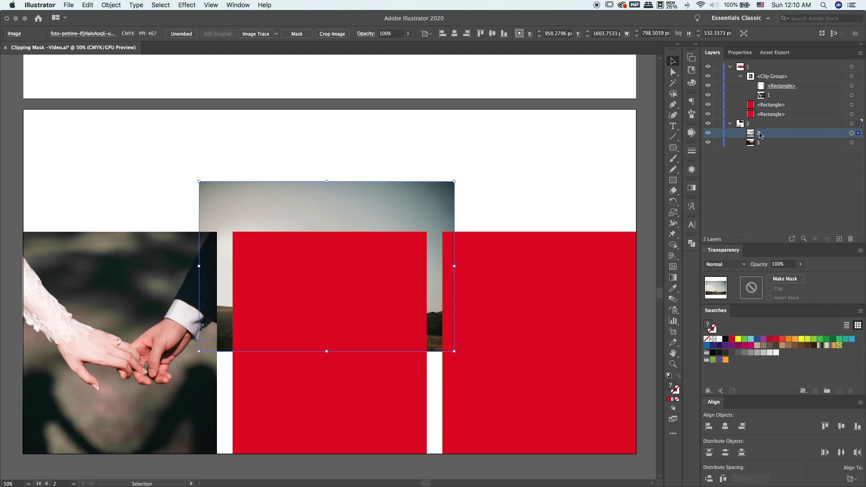
drag(760, 134, 771, 110)
scroll(481, 187, down, 3)
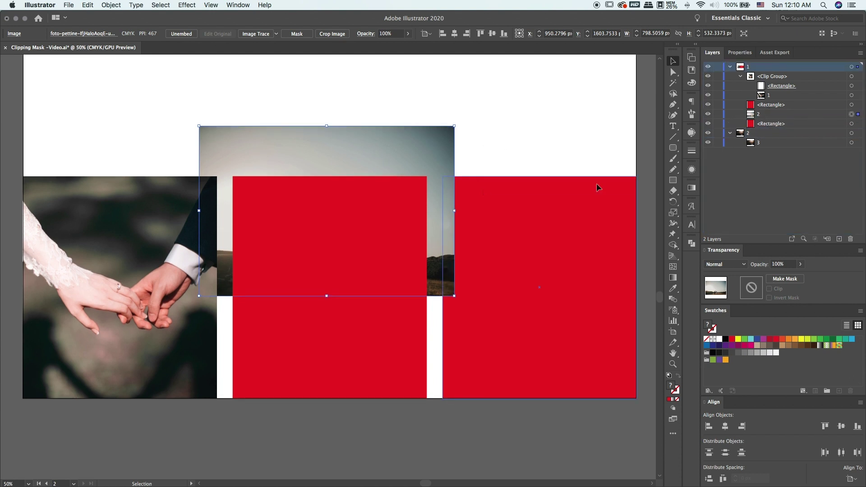
scroll(596, 183, down, 1)
click(837, 111)
click(851, 105)
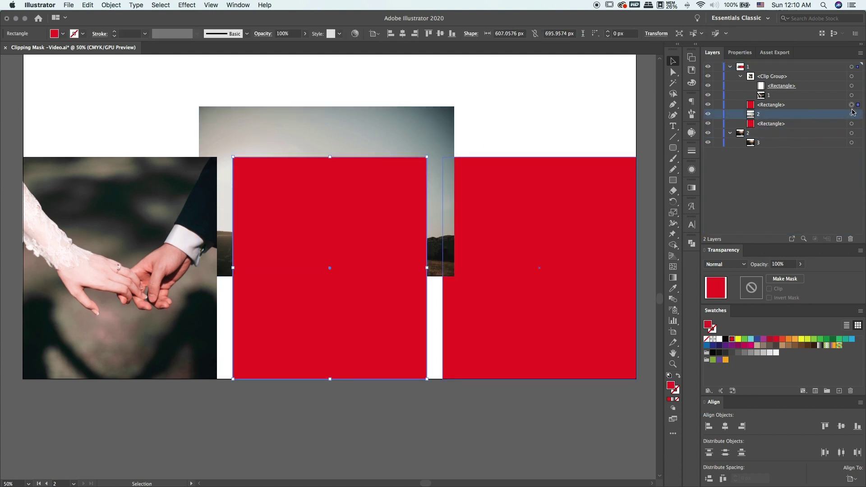
click(851, 115)
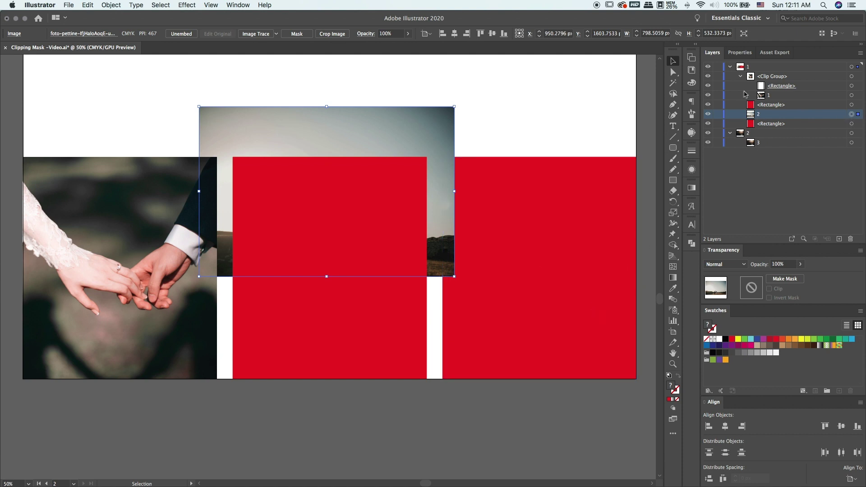
Nudge the hillside photo down and select it together with the middle rectangle.
click(740, 77)
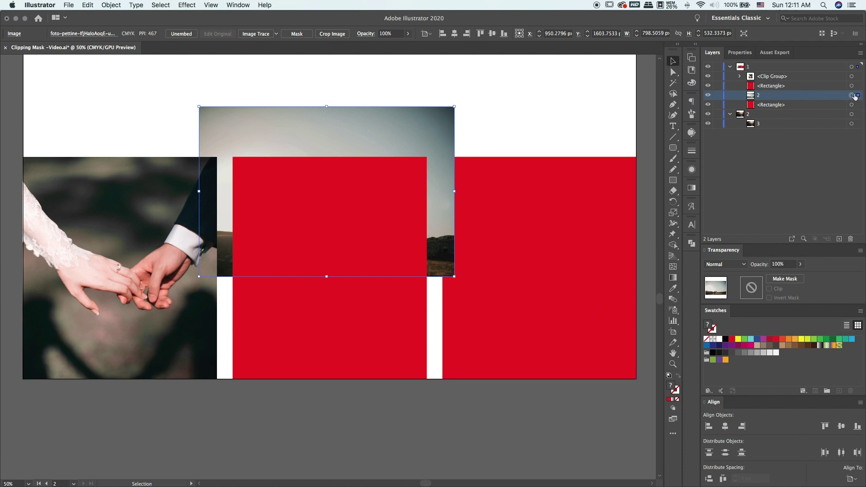
drag(386, 127, 382, 161)
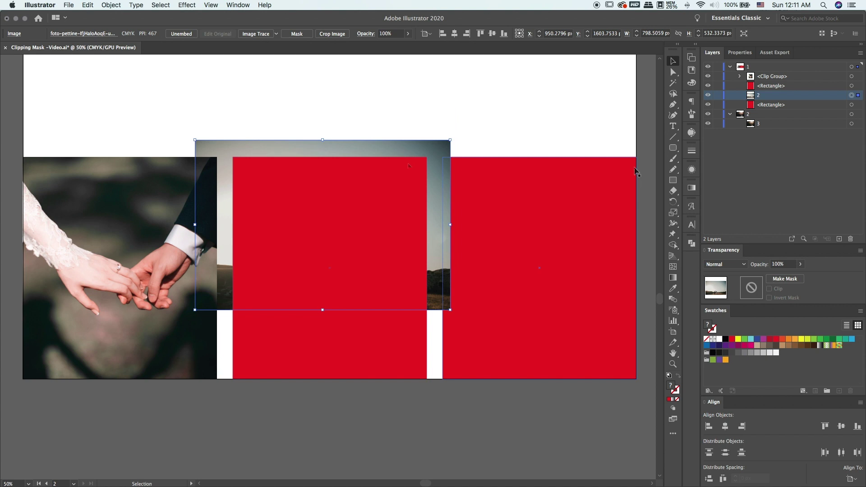
click(851, 86)
shift+click(843, 87)
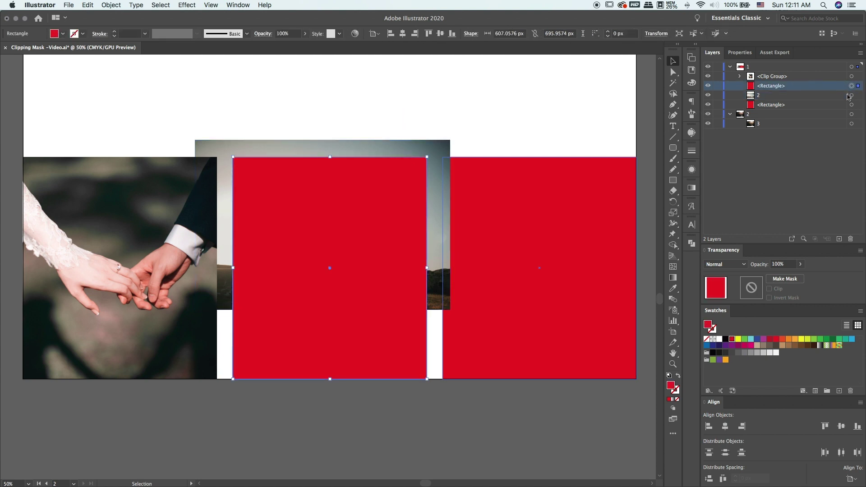
shift+click(851, 95)
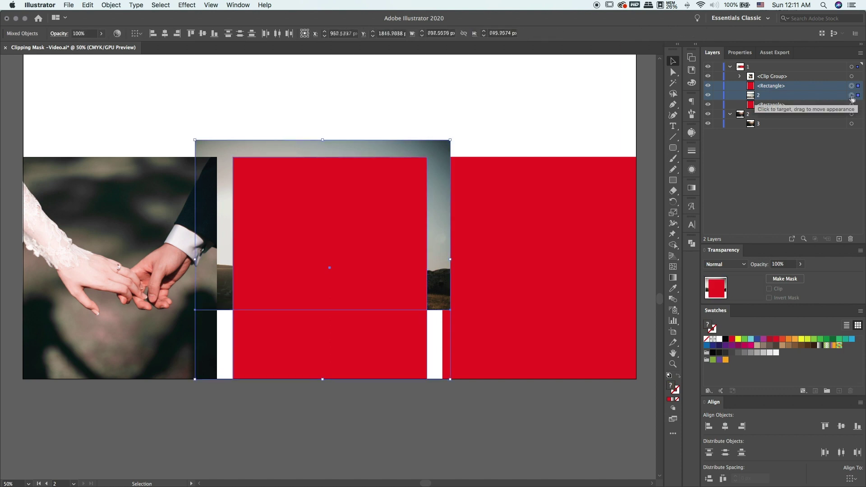
Clip the hillside photo into the middle rectangle and target the photo inside the mask.
right_click(292, 254)
click(341, 332)
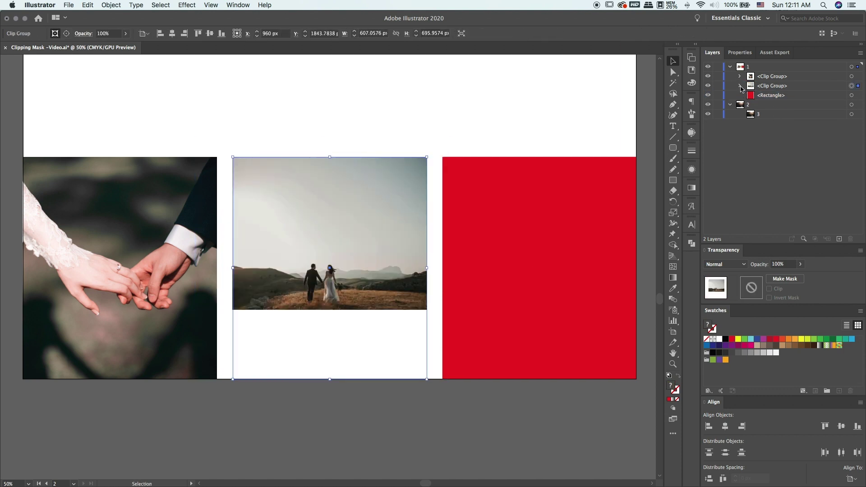
click(740, 87)
click(797, 105)
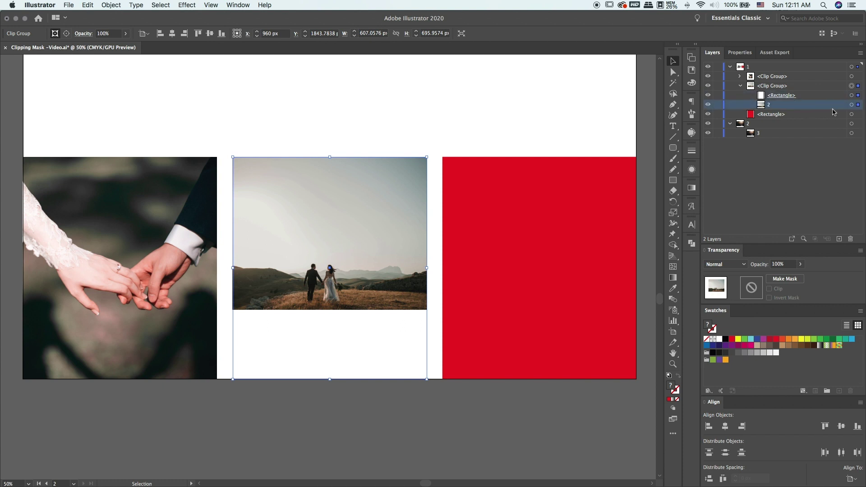
click(852, 104)
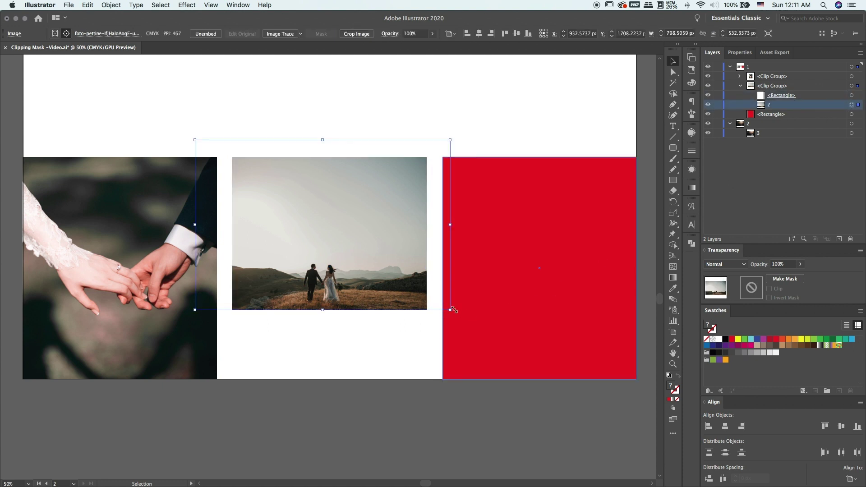
Scale up and reposition the hillside photo so it fills the middle frame.
drag(450, 310, 590, 402)
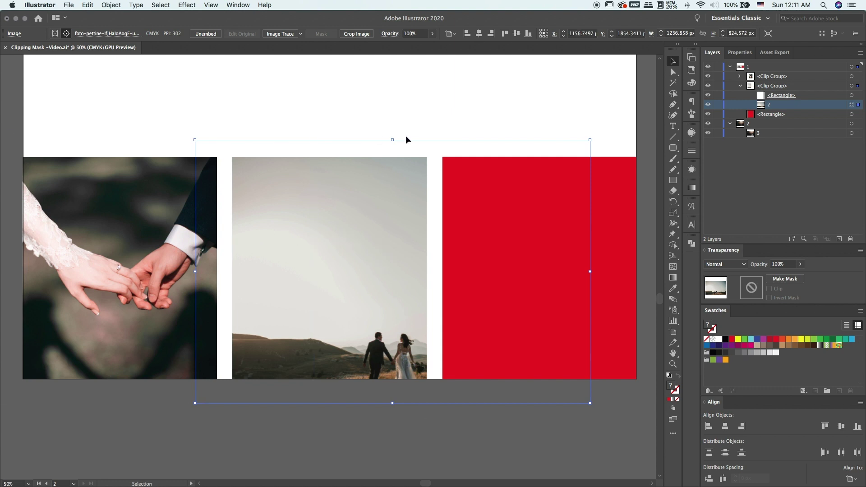
mouse_move(368, 196)
mouse_down()
mouse_move(320, 195)
mouse_move(359, 189)
mouse_move(359, 199)
mouse_move(359, 185)
mouse_up()
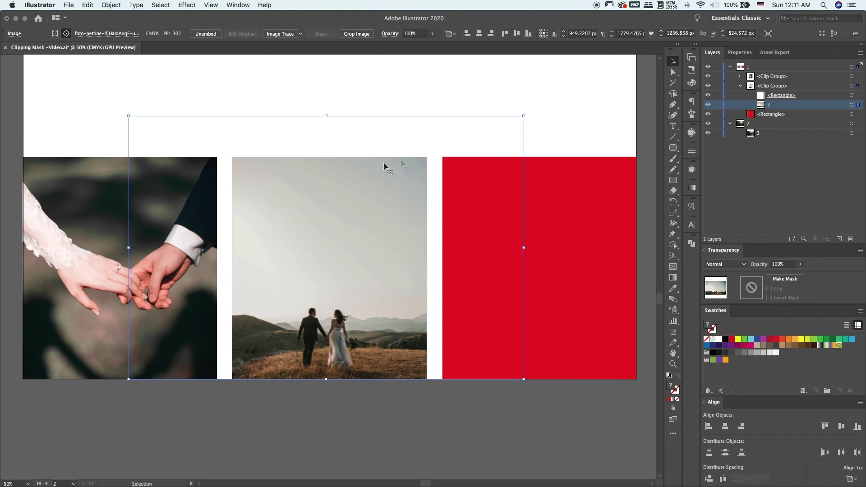
drag(525, 112, 558, 94)
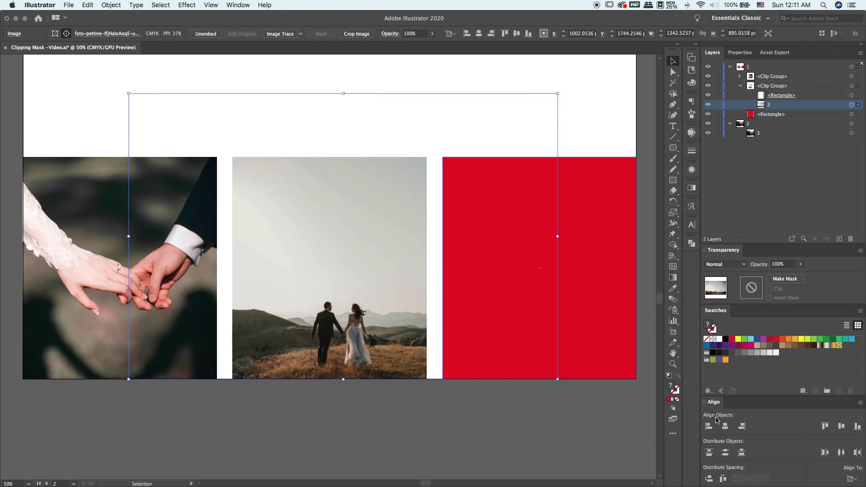
click(460, 432)
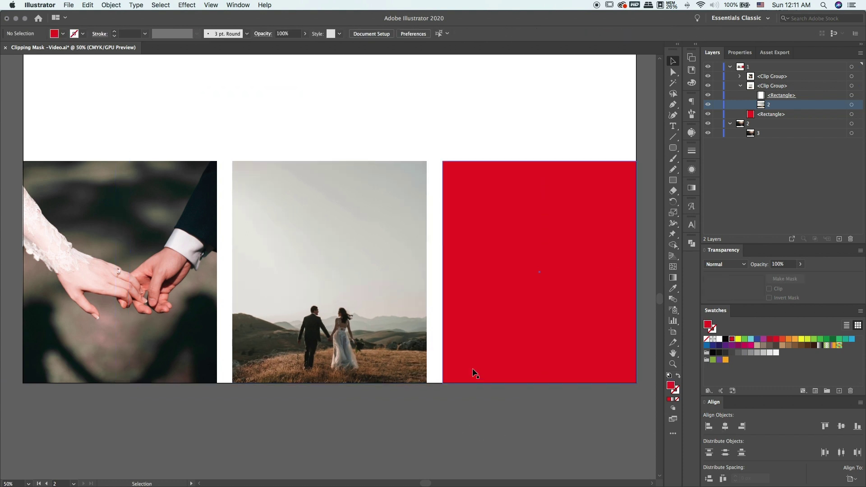
scroll(472, 374, up, 5)
Move the bouquet photo onto the right red square and stack it beneath the square in Layers.
click(519, 143)
drag(518, 143, 532, 394)
scroll(532, 394, down, 1)
scroll(531, 397, down, 4)
scroll(532, 397, right, 4)
drag(402, 174, 446, 282)
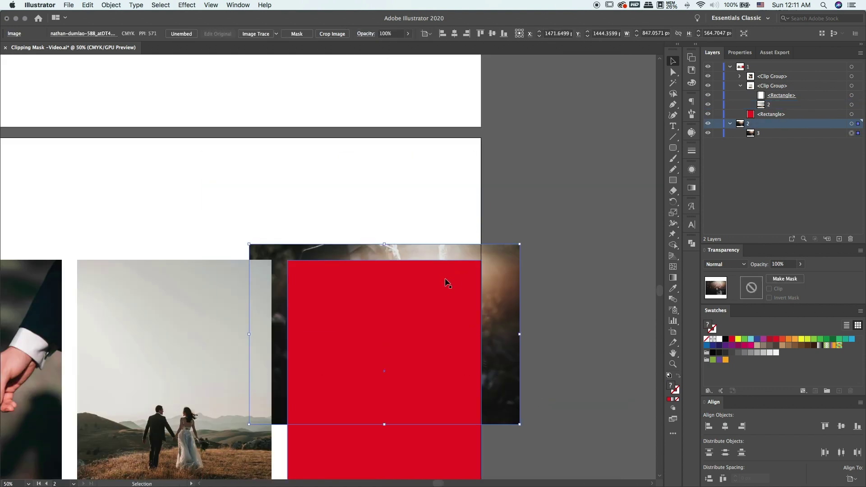
scroll(598, 150, down, 3)
drag(762, 137, 770, 121)
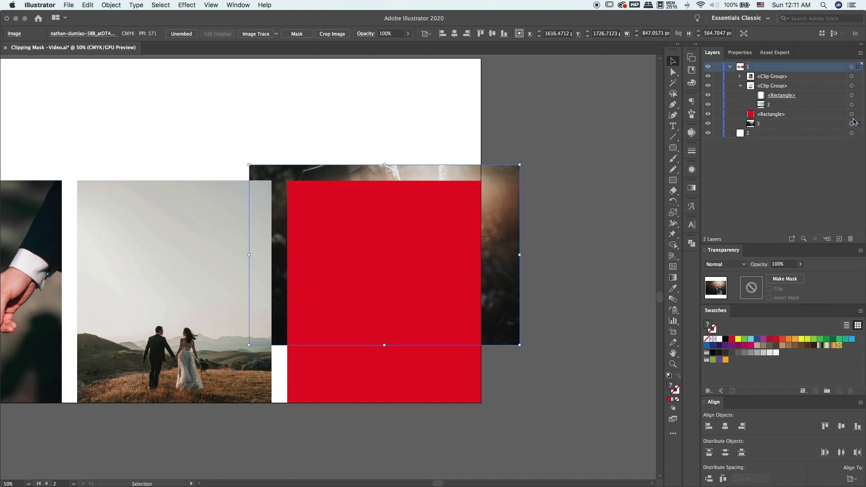
Select the red square and bouquet photo together and make a clipping mask.
click(851, 114)
click(826, 125)
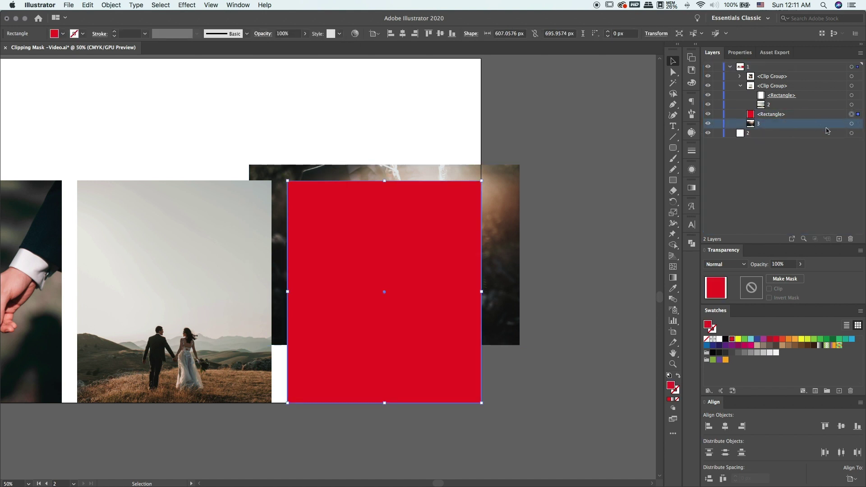
shift+click(851, 124)
shift+click(833, 118)
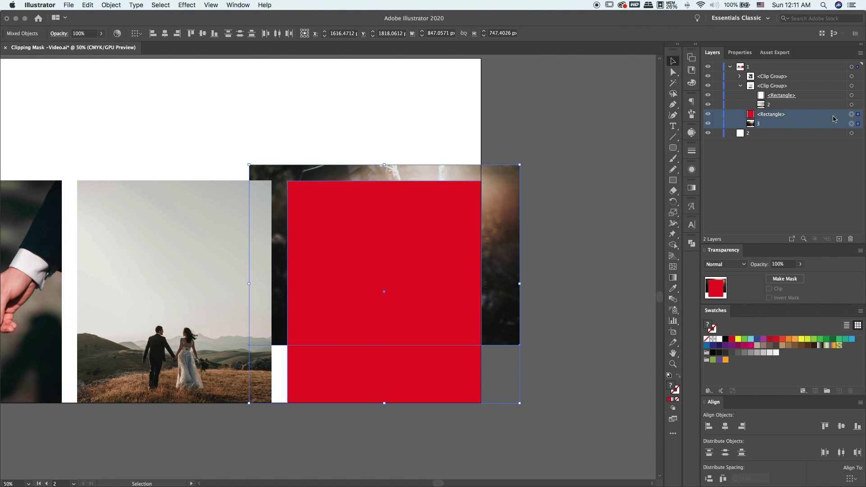
right_click(371, 366)
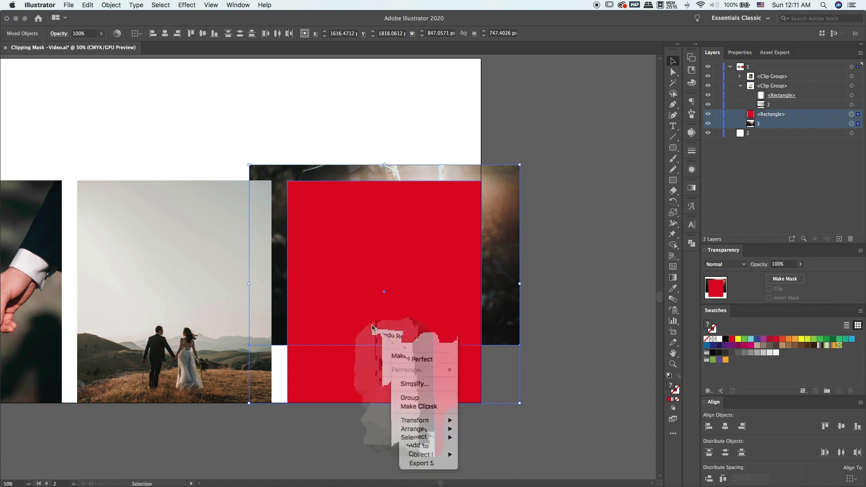
click(417, 407)
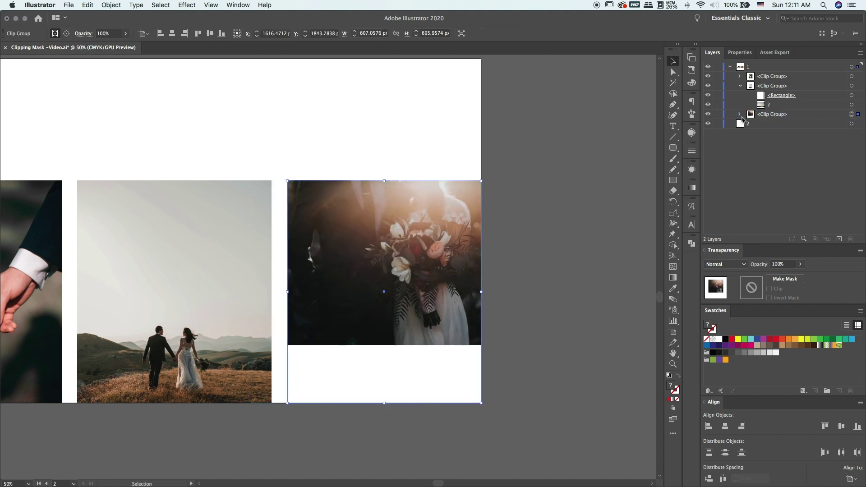
Enlarge and reposition the bouquet photo inside its mask to fill the right frame.
click(740, 114)
click(840, 134)
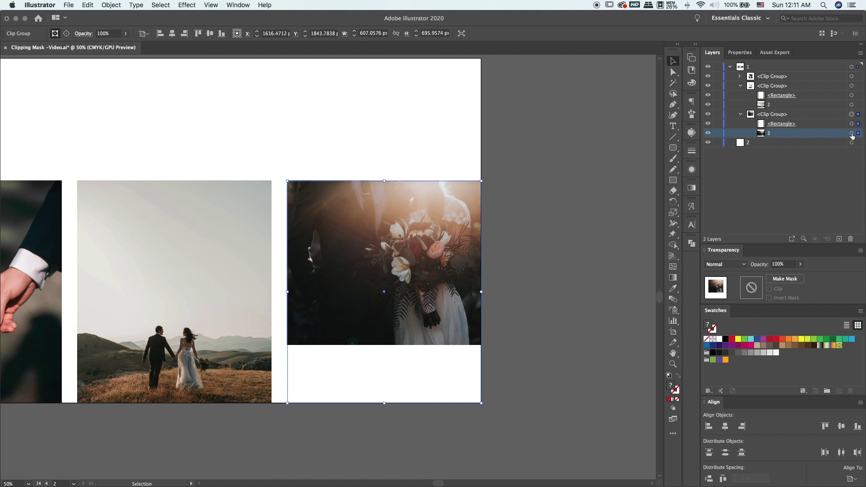
click(852, 134)
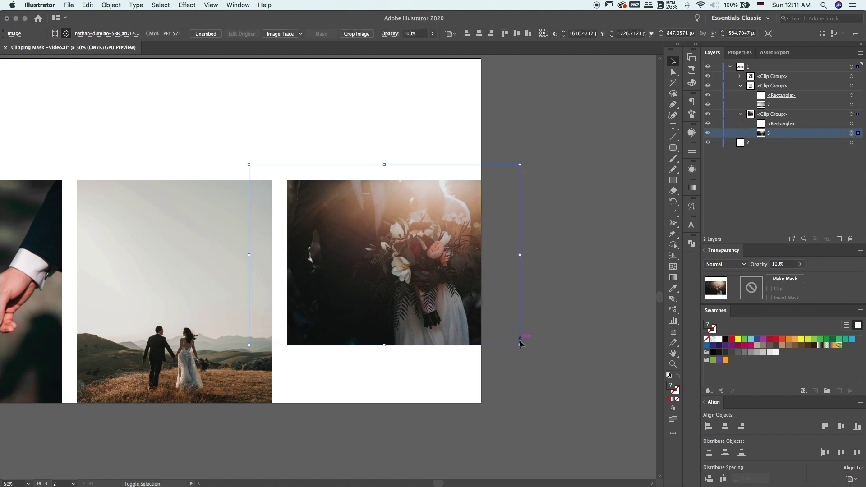
drag(519, 345, 645, 431)
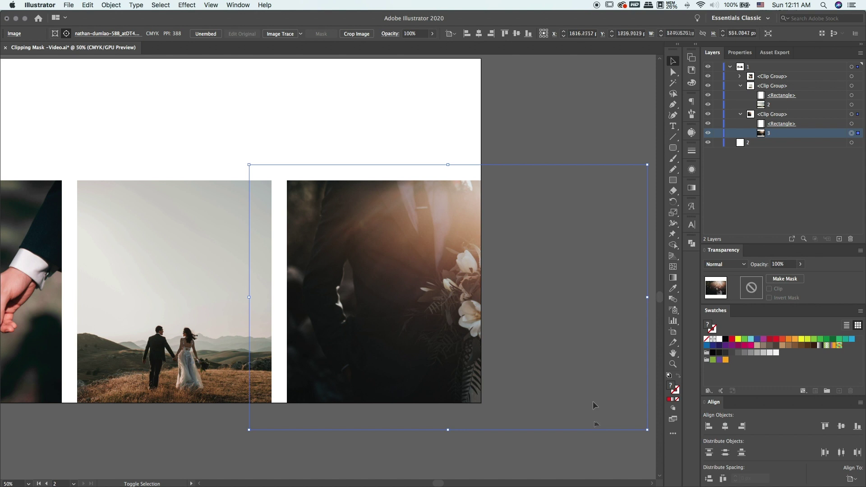
drag(595, 407, 511, 315)
click(582, 330)
scroll(582, 330, up, 4)
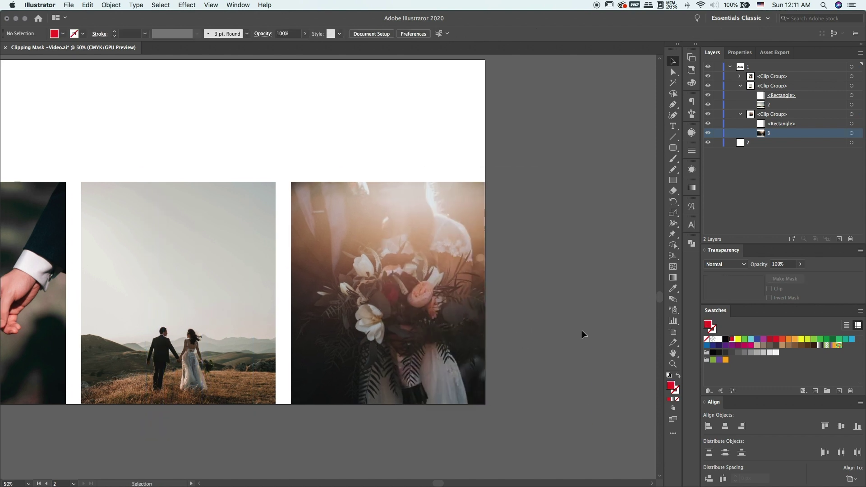
scroll(581, 330, left, 6)
scroll(582, 330, down, 2)
scroll(582, 330, left, 2)
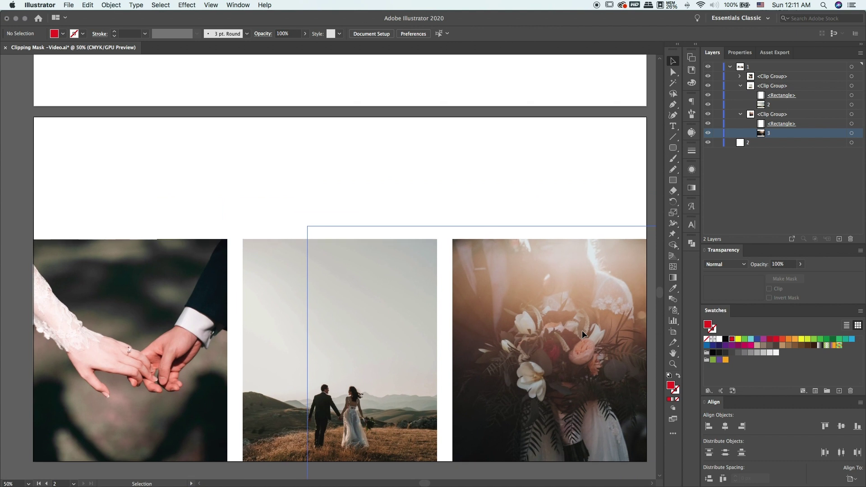
Collapse layer 1 in the Layers panel and add a new Layer 3.
click(741, 86)
click(730, 66)
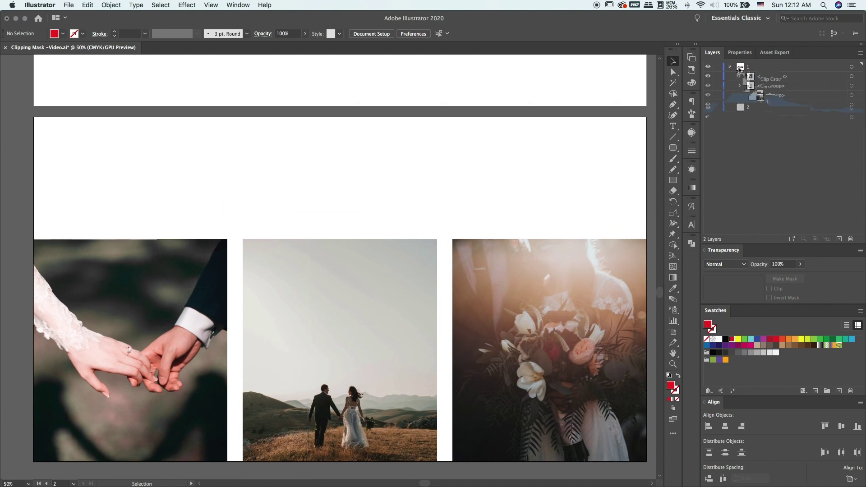
click(838, 239)
Start a new text object above the photos on Layer 3 for the word 'The'.
click(852, 67)
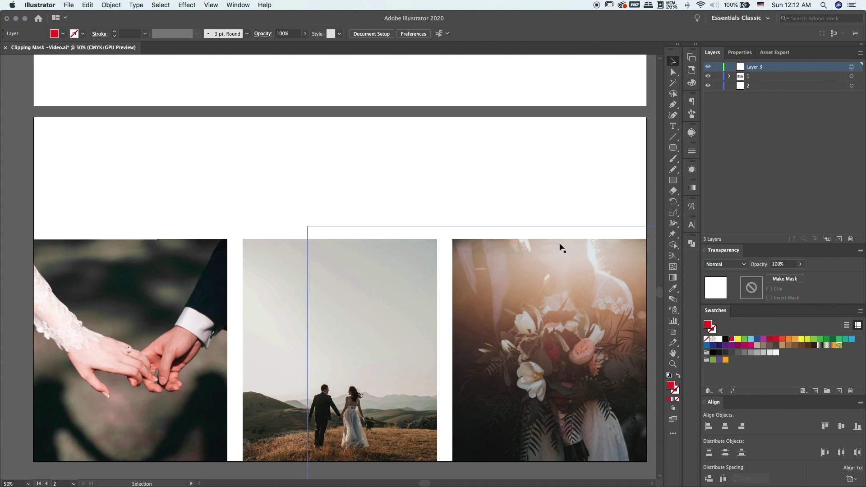
key(t)
click(338, 159)
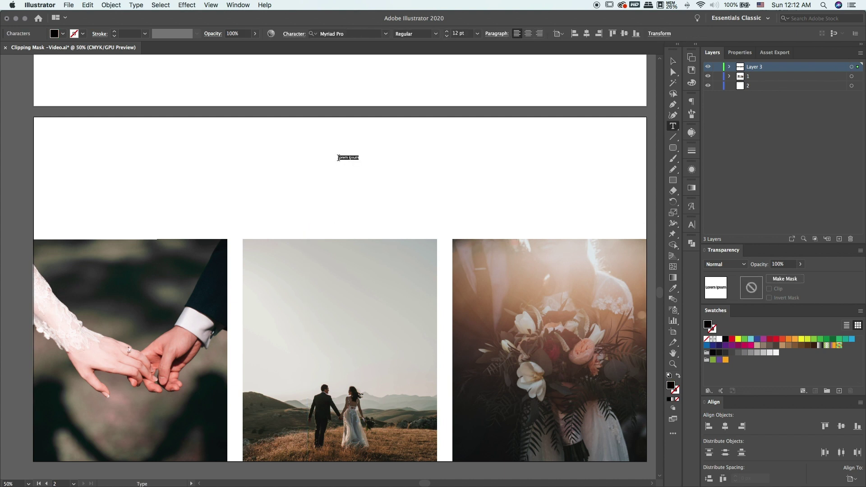
key(BackSpace)
click(774, 101)
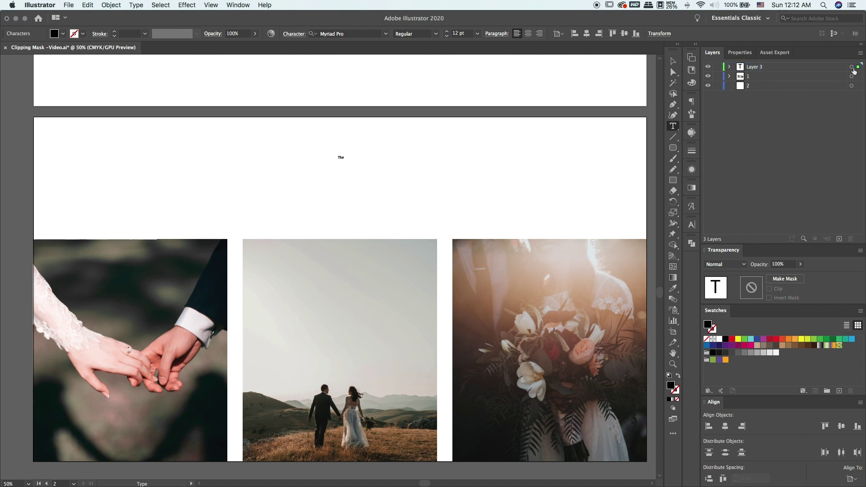
Set 'The' to 51 pt in the Badger Delight font.
click(691, 225)
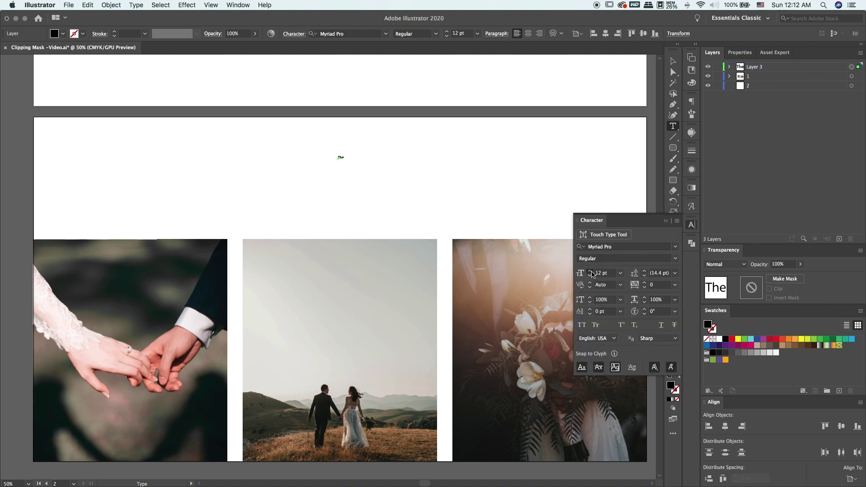
click(592, 273)
click(616, 247)
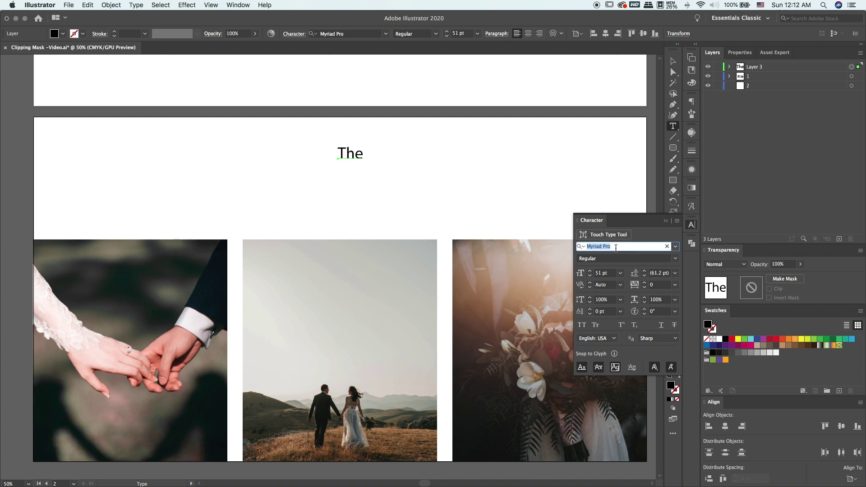
text(badge)
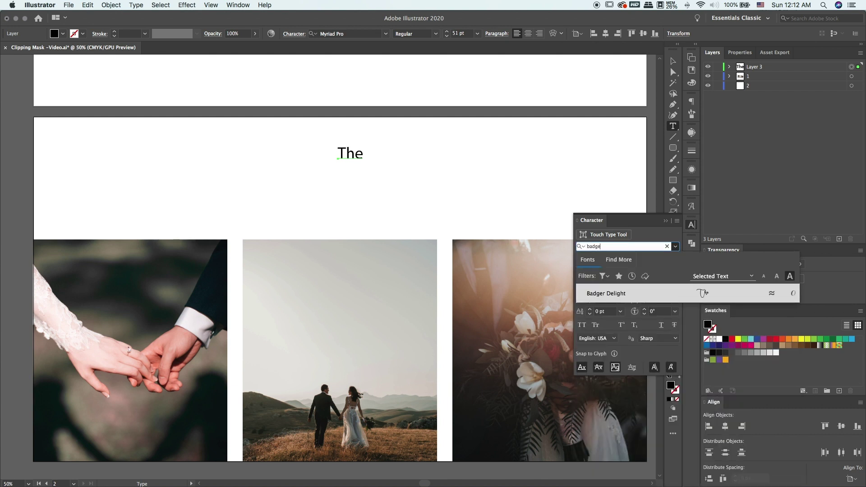
click(615, 295)
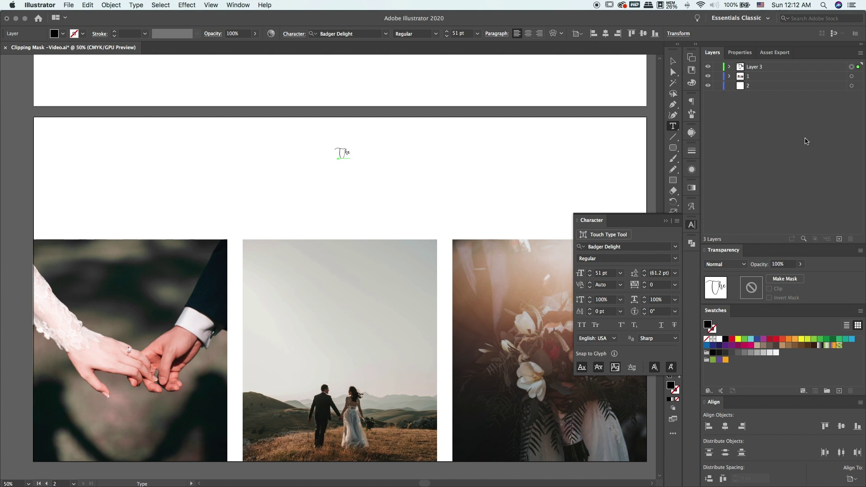
Enlarge 'The' and position it above the left and middle photos.
key(Escape)
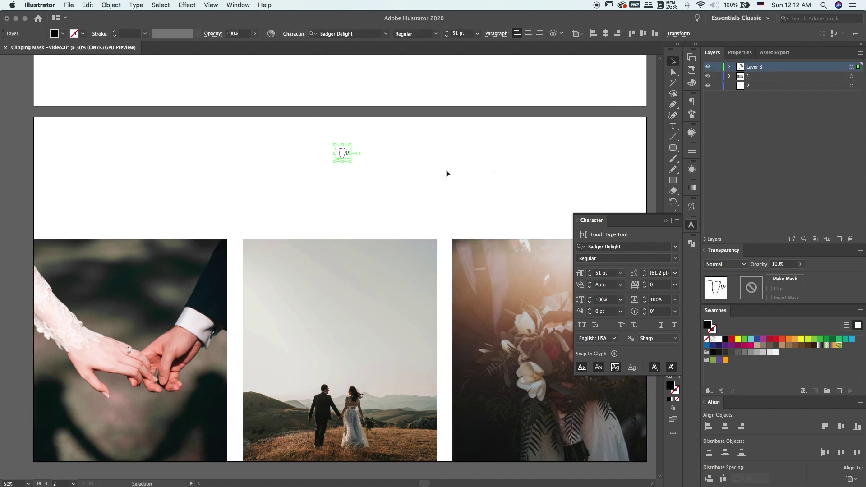
drag(349, 166, 365, 177)
drag(354, 168, 336, 234)
drag(326, 203, 286, 189)
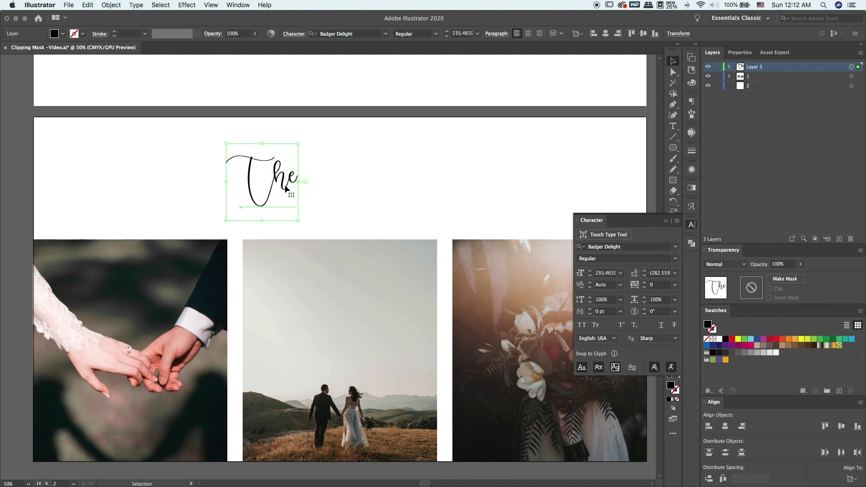
drag(297, 144, 270, 175)
Duplicate 'The' to its right and retype the copy as 'Smiths'.
key(super+shift+a)
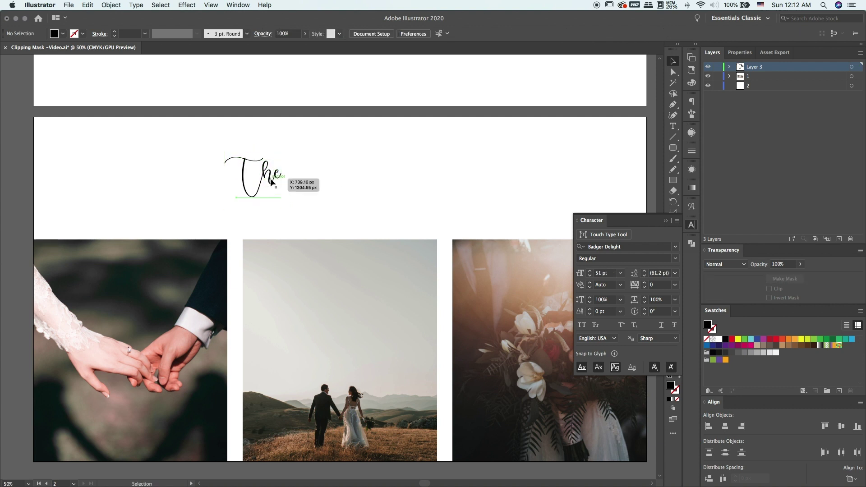
click(271, 181)
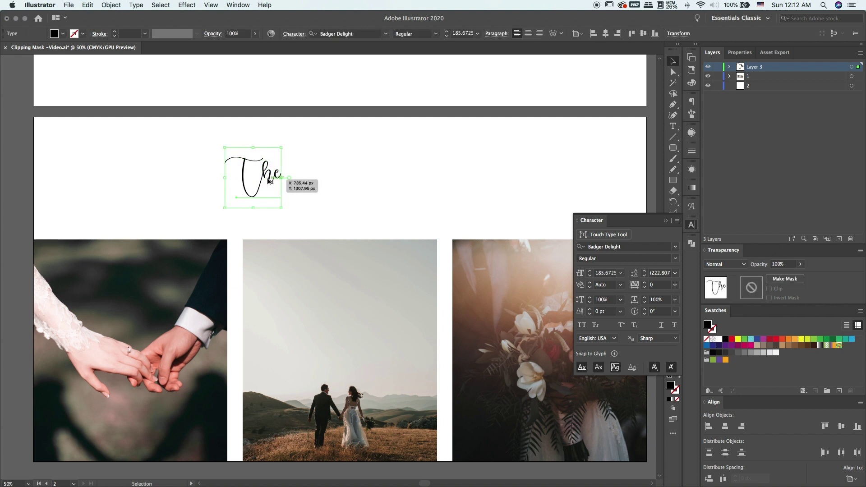
drag(271, 182, 410, 178)
key(t)
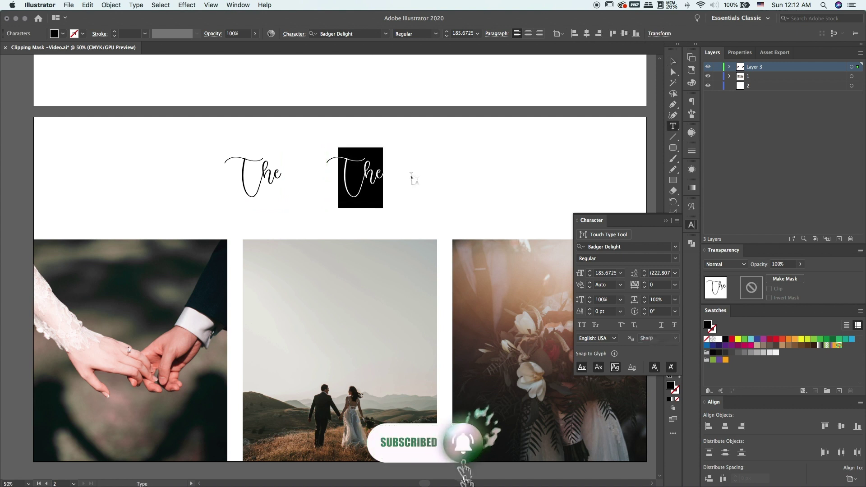
text(Smiths)
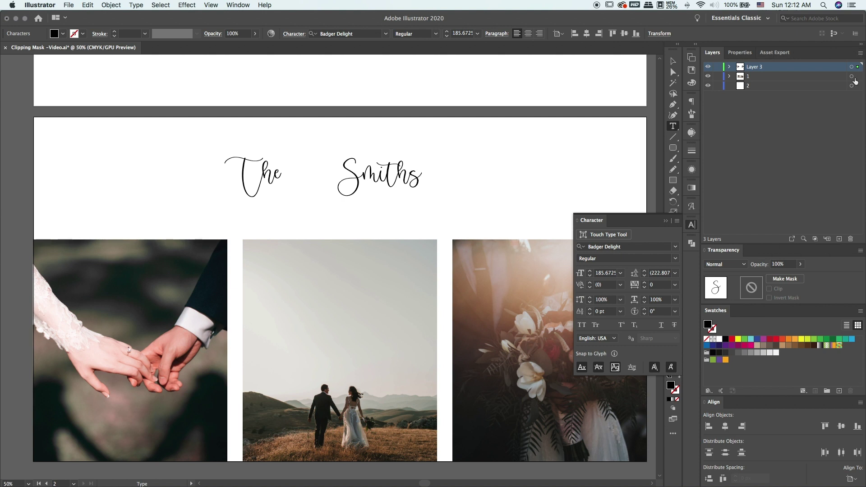
Scale 'Smiths' to nearly double size and set it beside 'The'.
key(Escape)
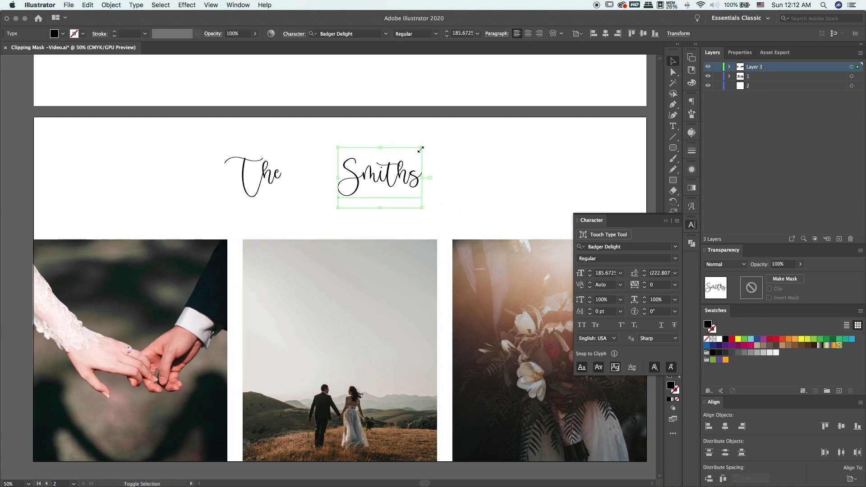
drag(420, 149, 548, 92)
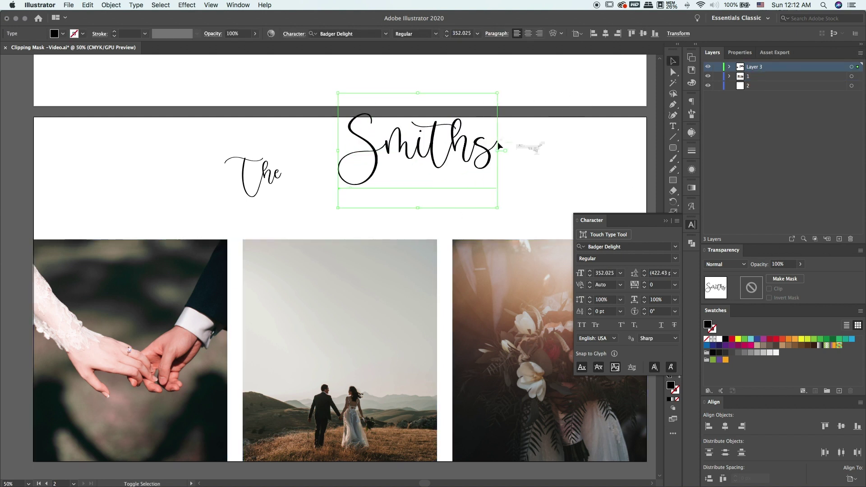
drag(473, 147, 428, 173)
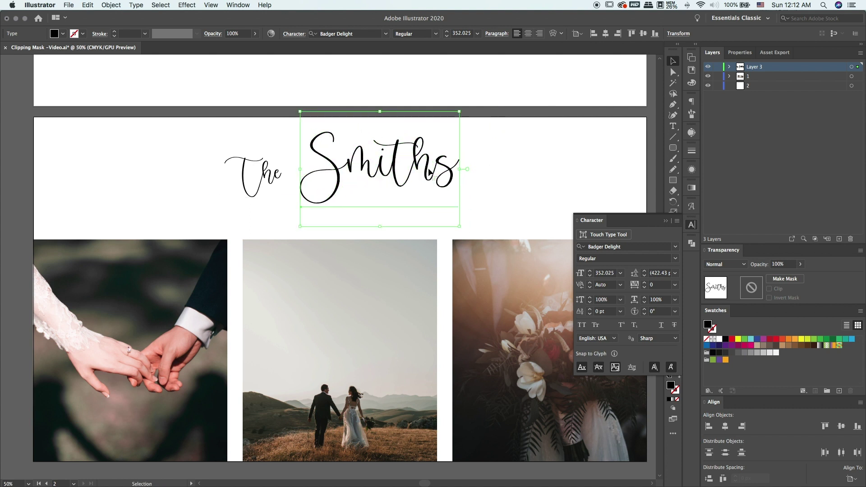
click(505, 165)
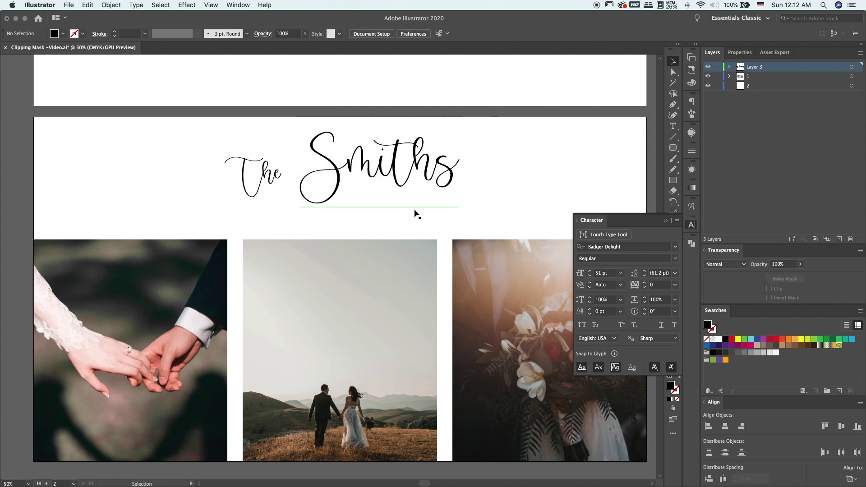
Place a new text object right of the title and set it to Caviar Dreams Bold.
click(851, 67)
key(t)
click(532, 158)
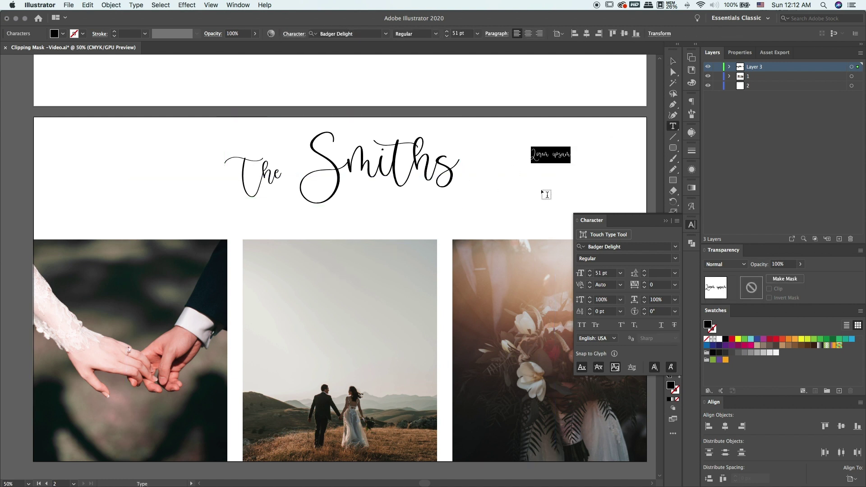
scroll(546, 194, right, 3)
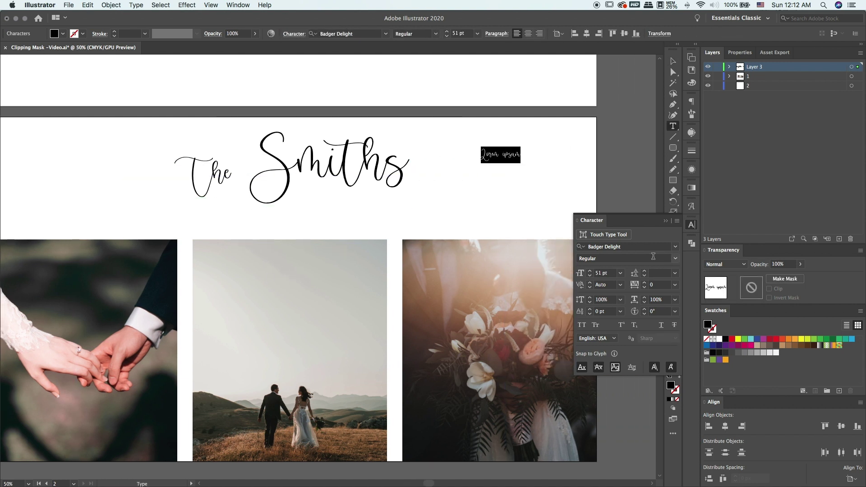
click(649, 248)
text(caviar dreams)
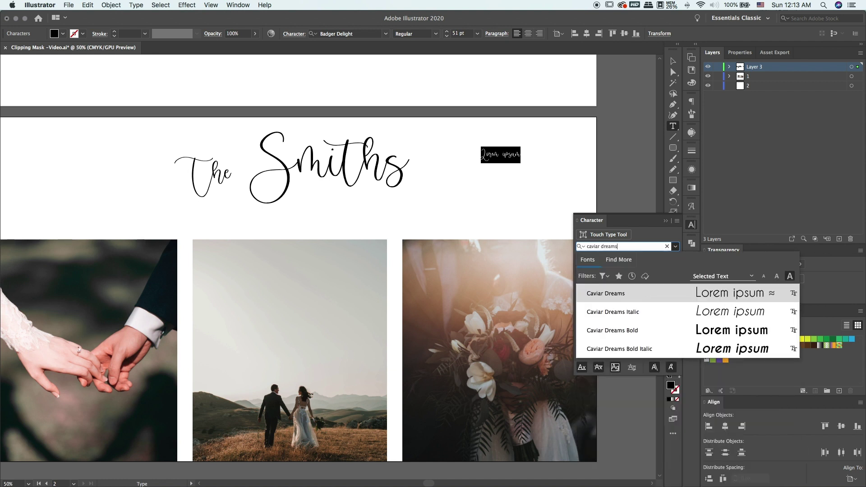
click(640, 331)
Move the new line under 'The Smiths' and retype it as 'established may 8th 2019'.
key(Escape)
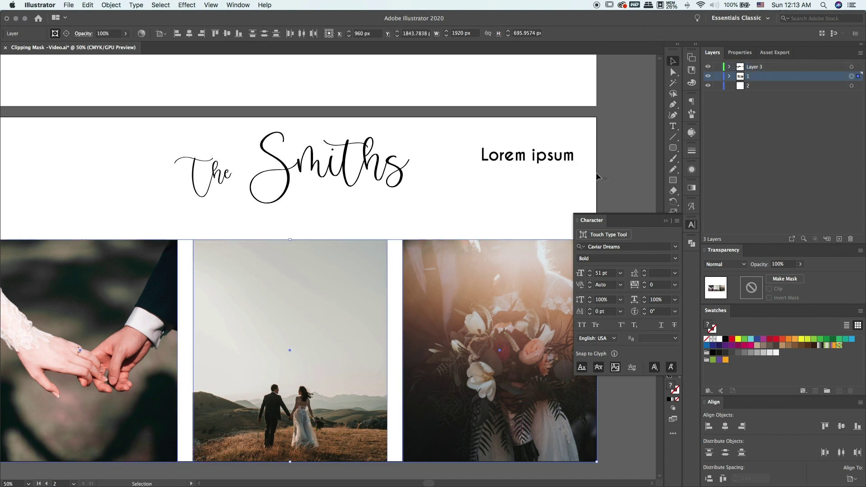
click(560, 162)
drag(559, 159, 489, 211)
key(t)
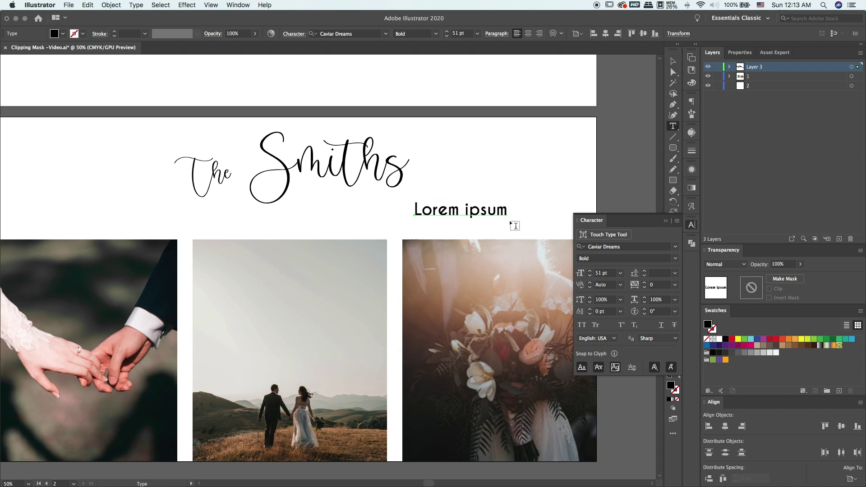
drag(506, 209, 414, 215)
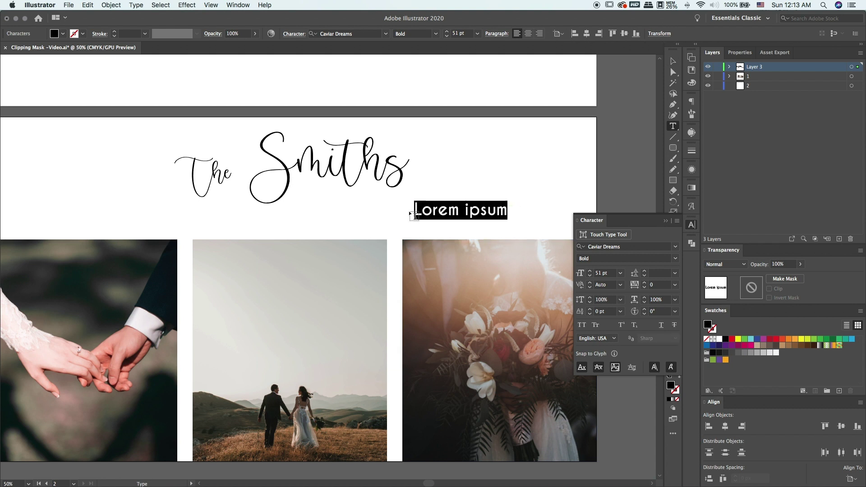
text(established may 8th 2019)
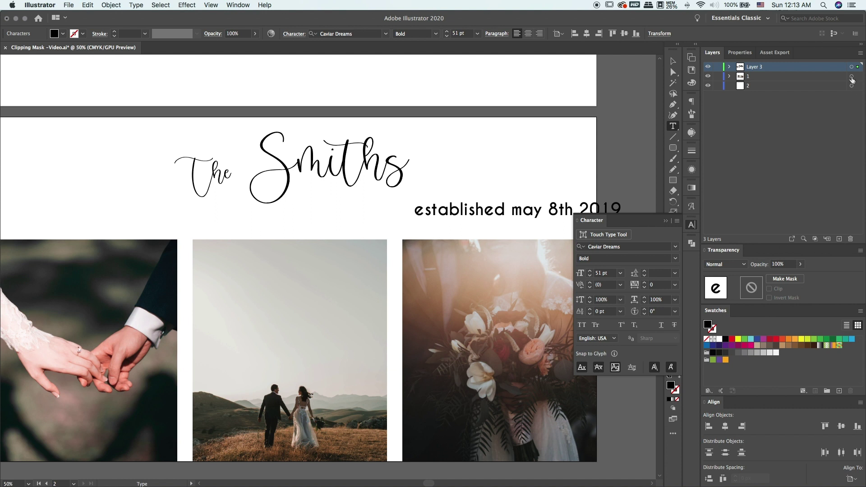
click(851, 76)
key(v)
drag(526, 213, 486, 218)
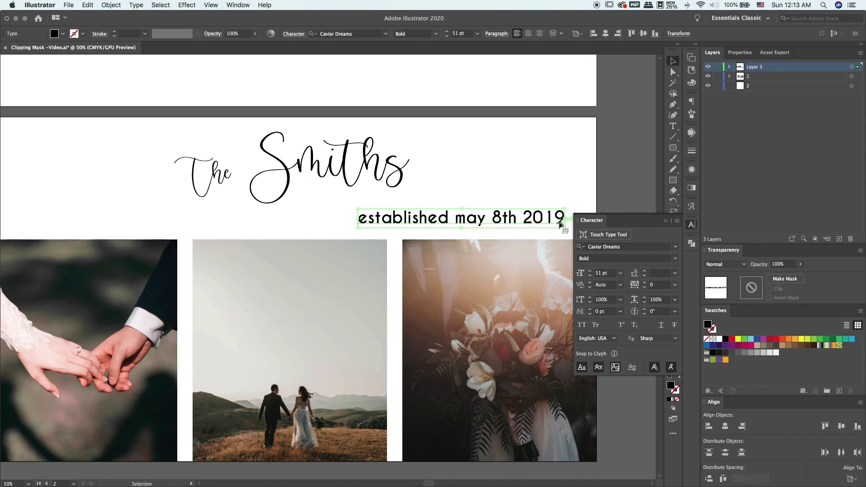
Set the date line to All Caps in the Character panel options.
click(677, 221)
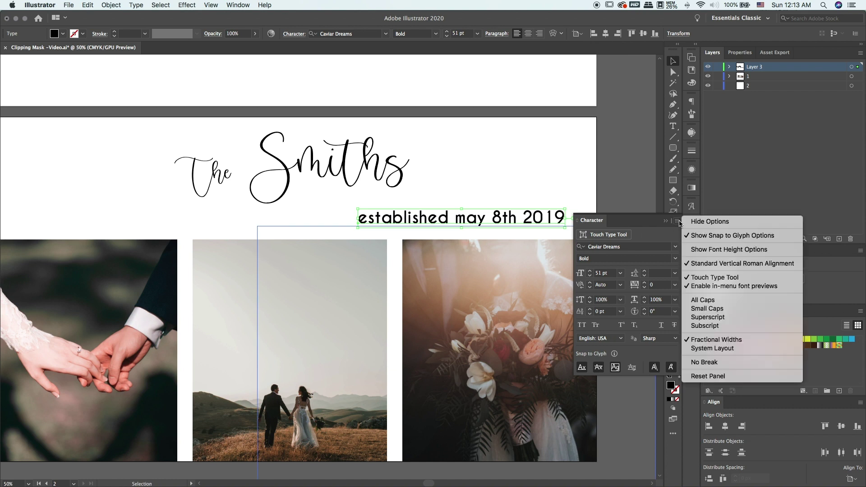
click(728, 300)
click(614, 161)
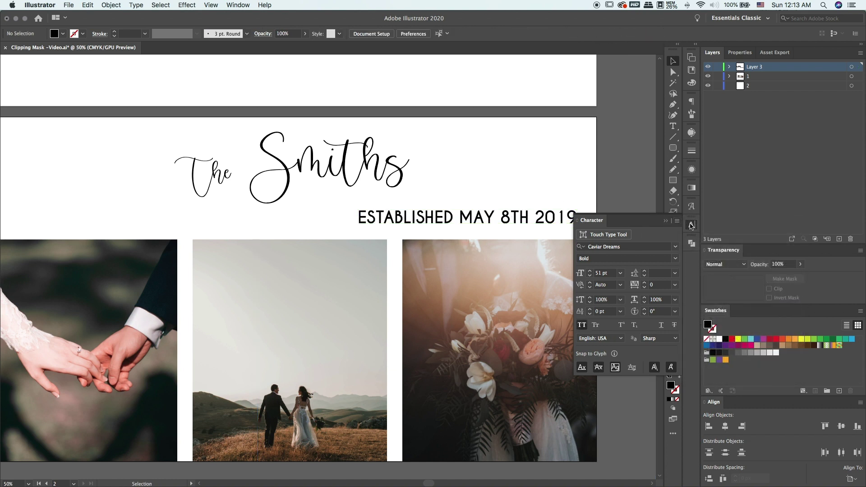
click(577, 215)
Shrink the date line to about 32.4 pt and centre it just beneath the title.
click(569, 225)
drag(579, 230, 498, 221)
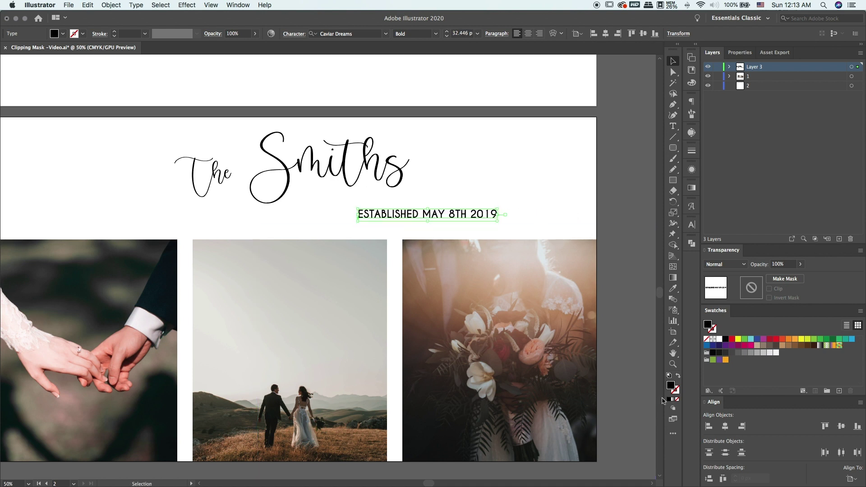
click(726, 427)
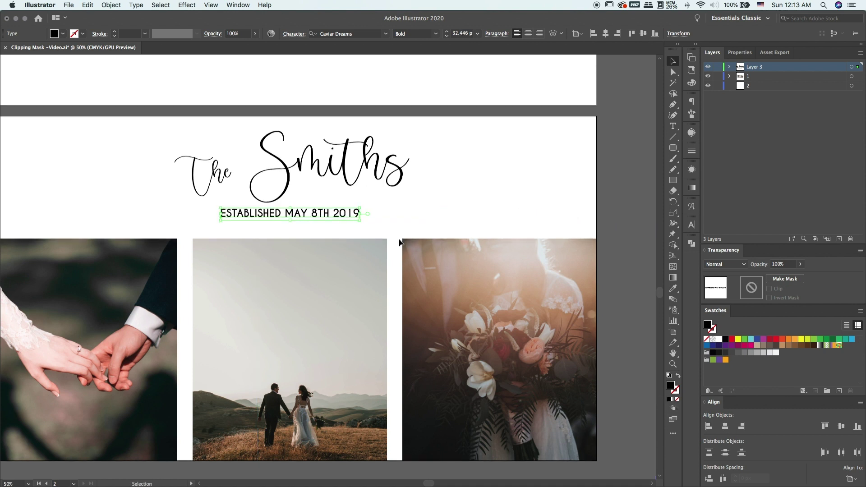
scroll(399, 243, down, 2)
key(Down)
key(Down)
key(Down)
key(Down)
key(Down)
key(Down)
key(Down)
key(Down)
key(Down)
key(Down)
key(Down)
key(Down)
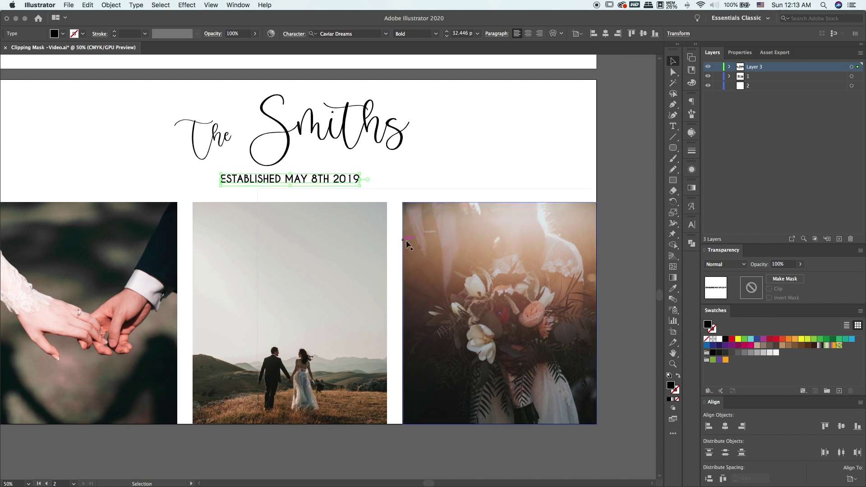
Set the date line's tracking to 200, keeping it centre-aligned under the title.
click(692, 226)
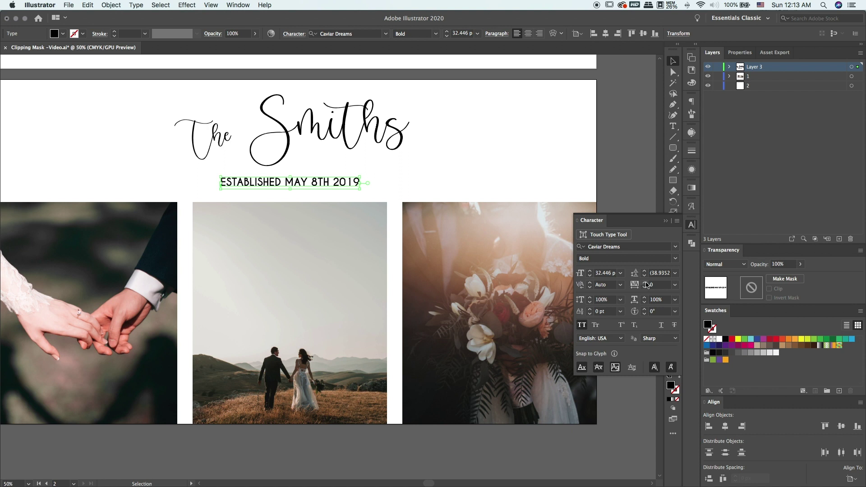
drag(646, 284, 646, 284)
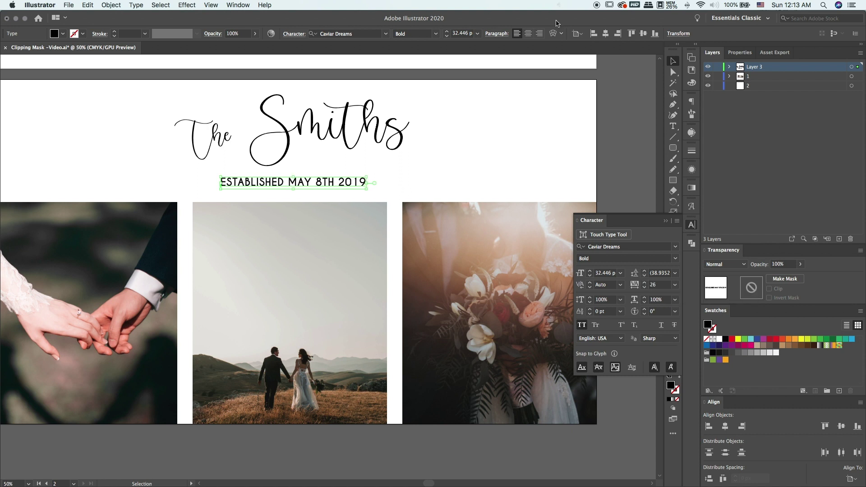
click(527, 35)
click(725, 428)
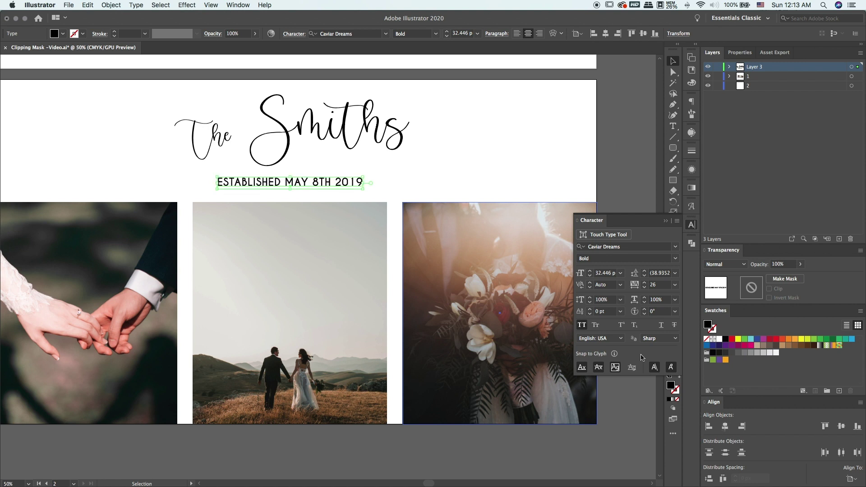
drag(645, 285, 646, 286)
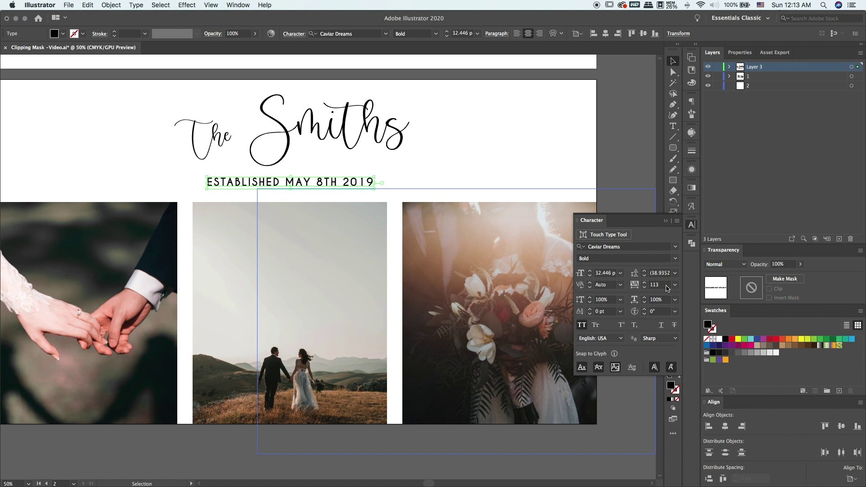
text(2)
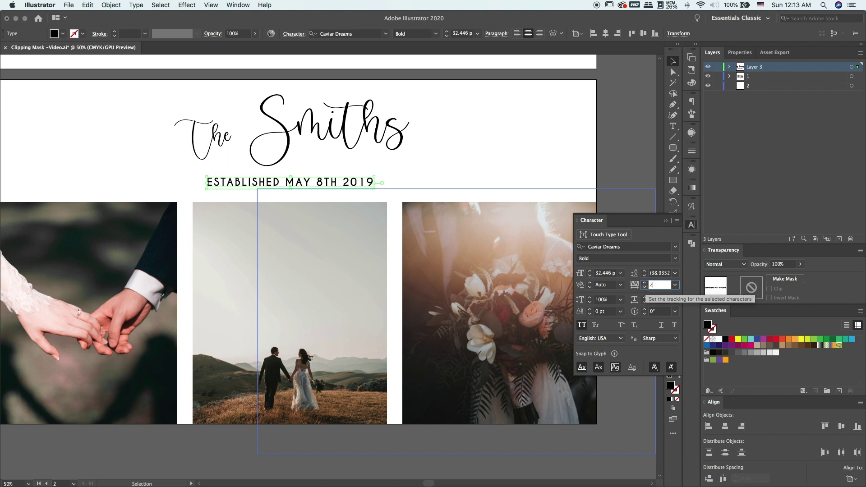
text(00)
click(659, 273)
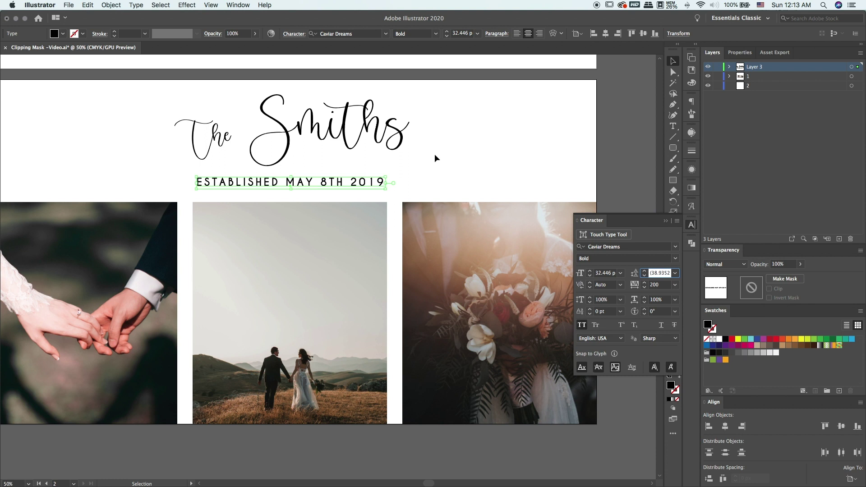
Change the date line's font style to Caviar Dreams Regular.
click(675, 259)
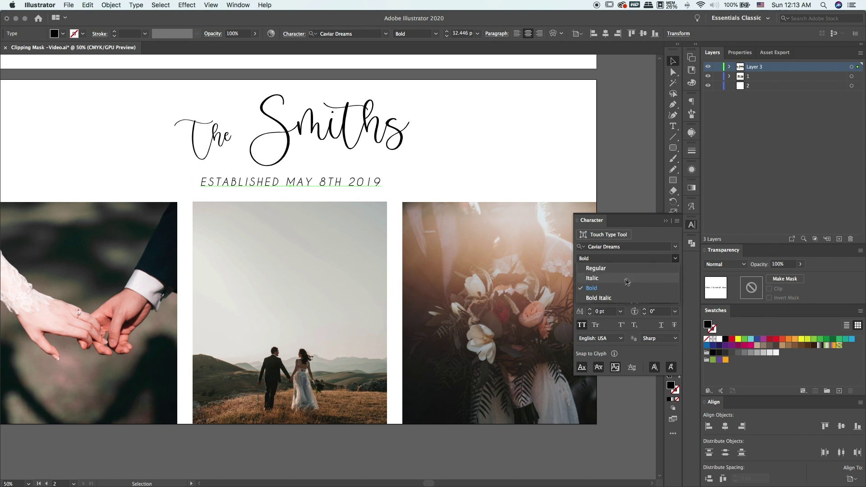
click(595, 268)
click(503, 178)
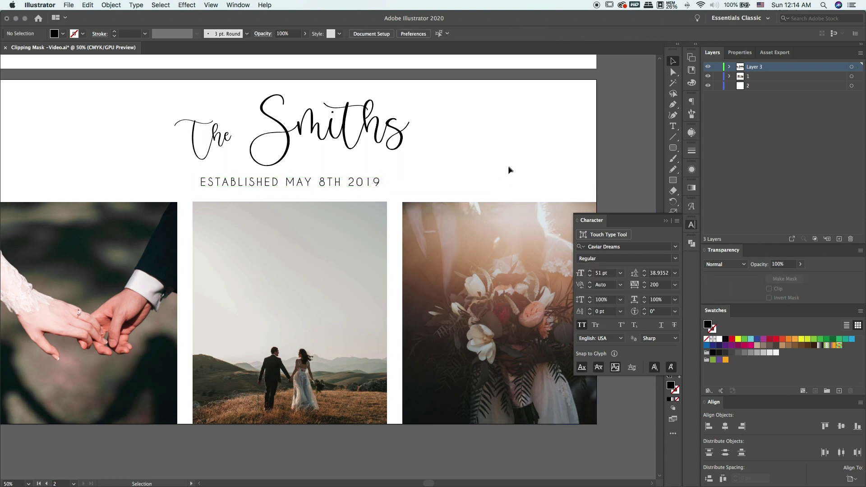
Collapse the Character panel and recentre the view on the full layout and photos.
scroll(502, 206, left, 2)
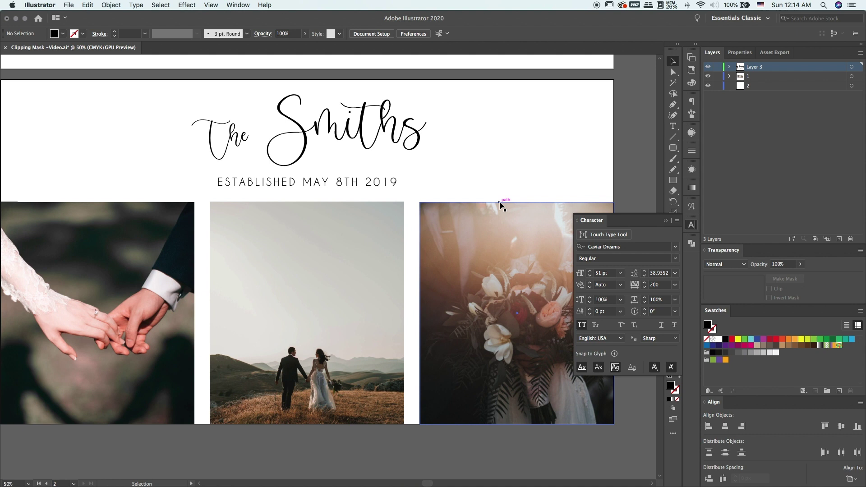
click(691, 225)
scroll(614, 240, left, 3)
scroll(614, 241, up, 2)
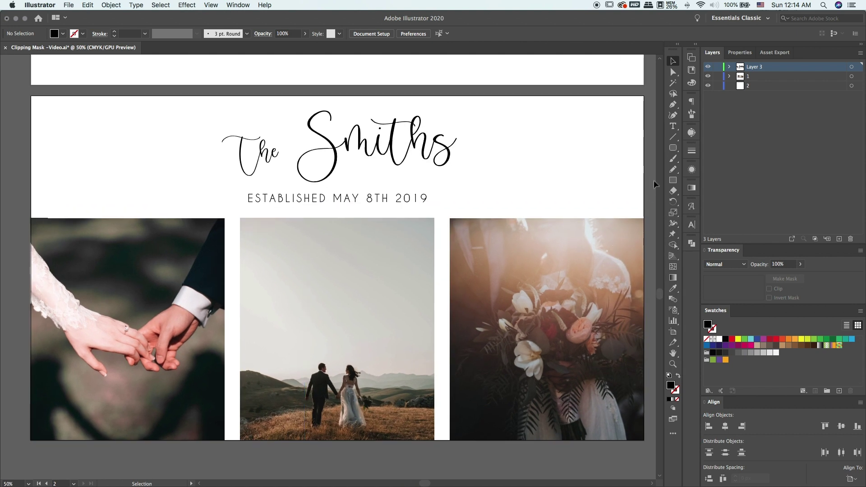
drag(655, 205, 622, 271)
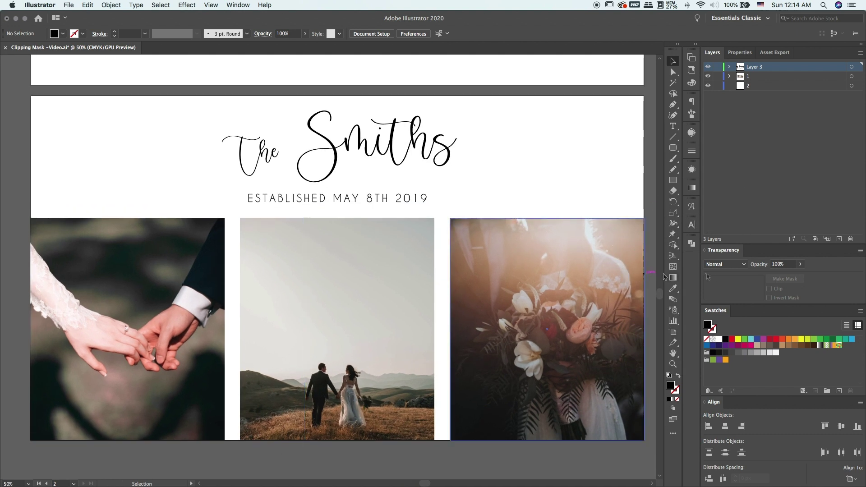